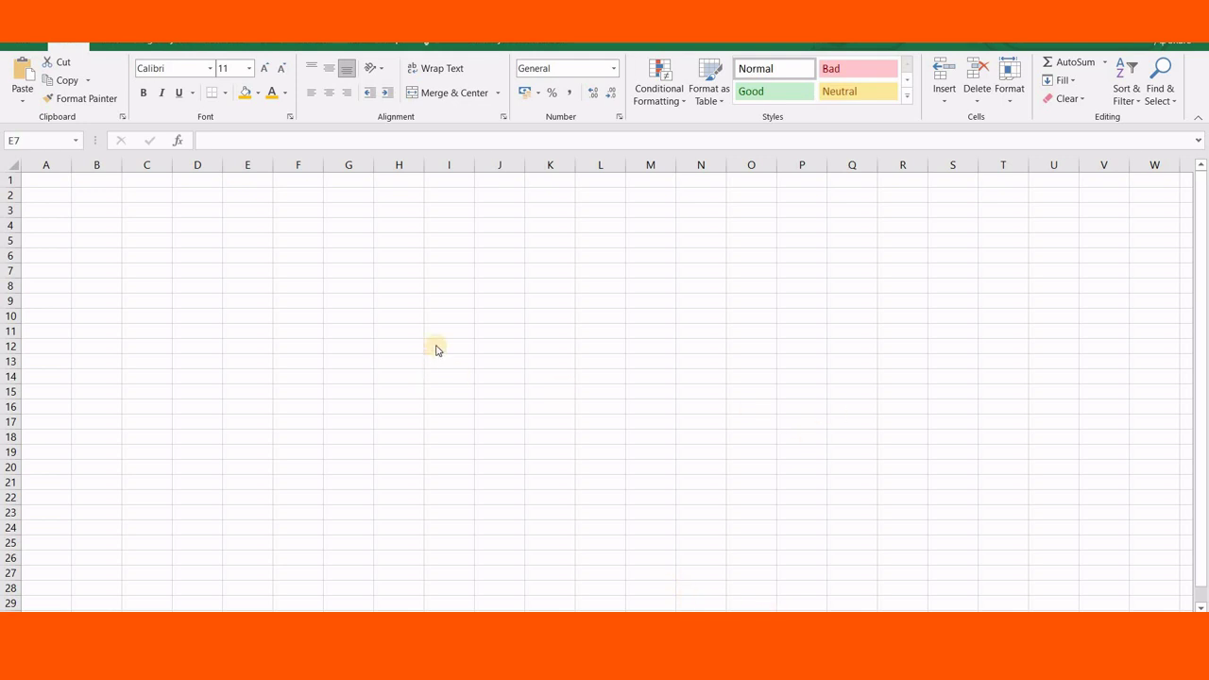
Enter the heading NAMES\SUB in G9 and widen column G to fit it.
click(347, 297)
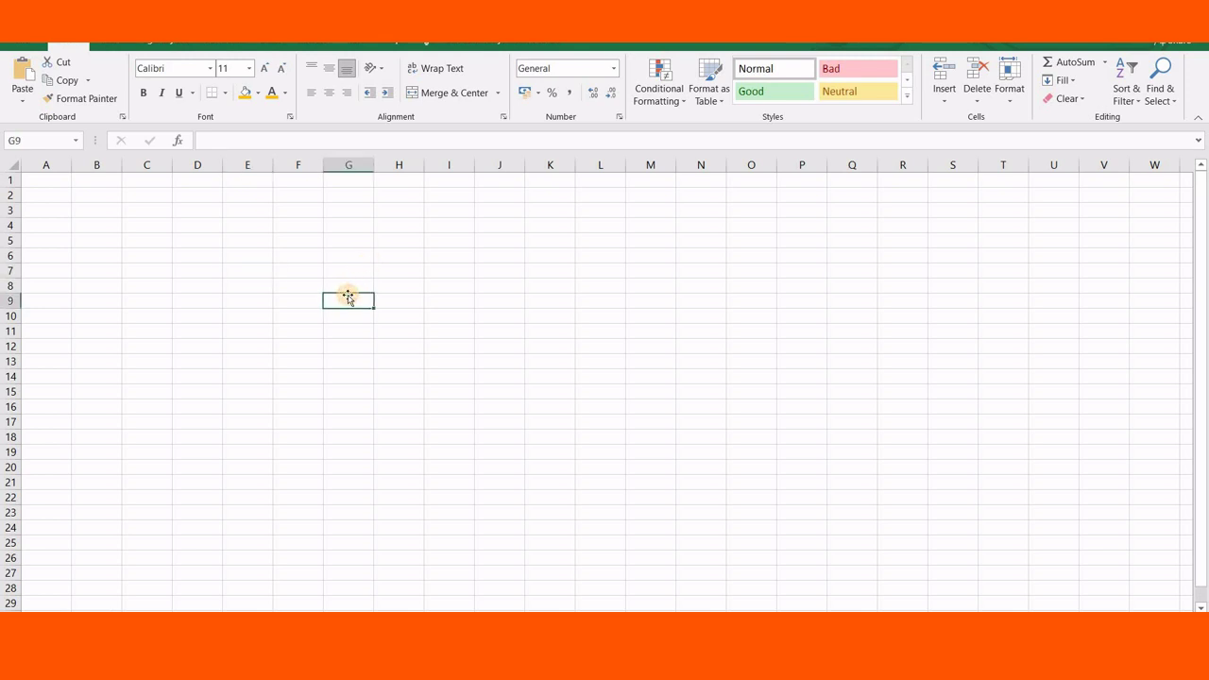
text(SU)
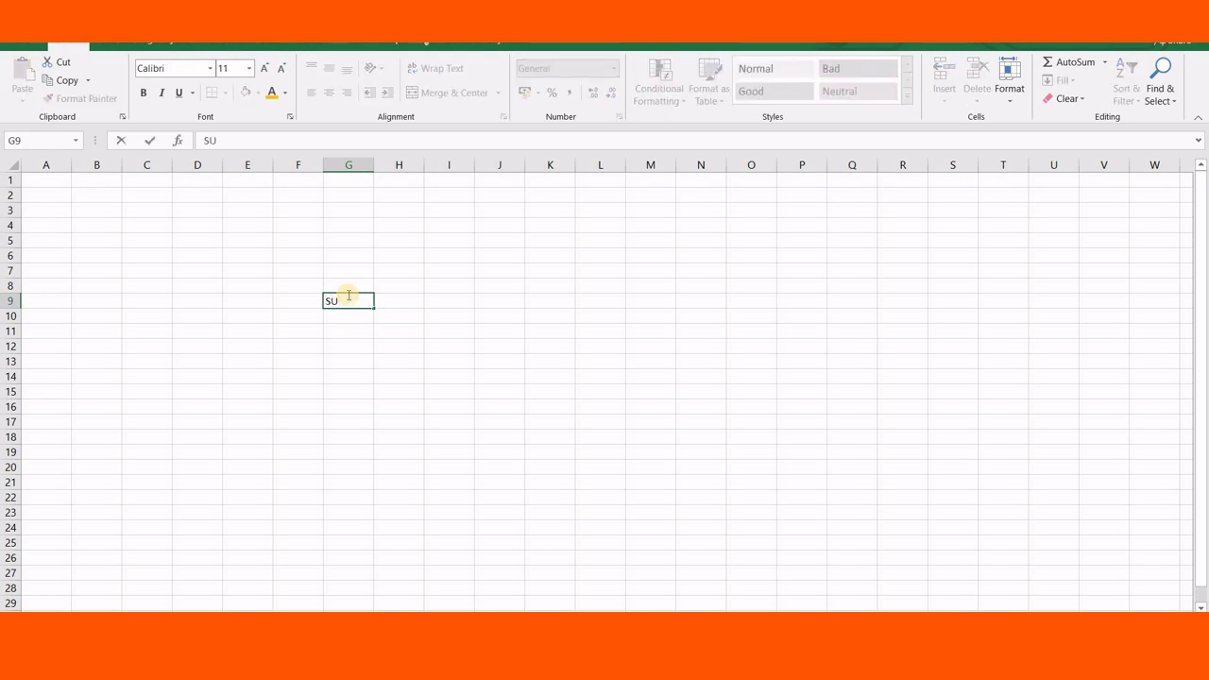
text(B)
text(\)
key(BackSpace)
key(BackSpace)
key(BackSpace)
key(BackSpace)
text(NA)
text(MES )
text(SUB)
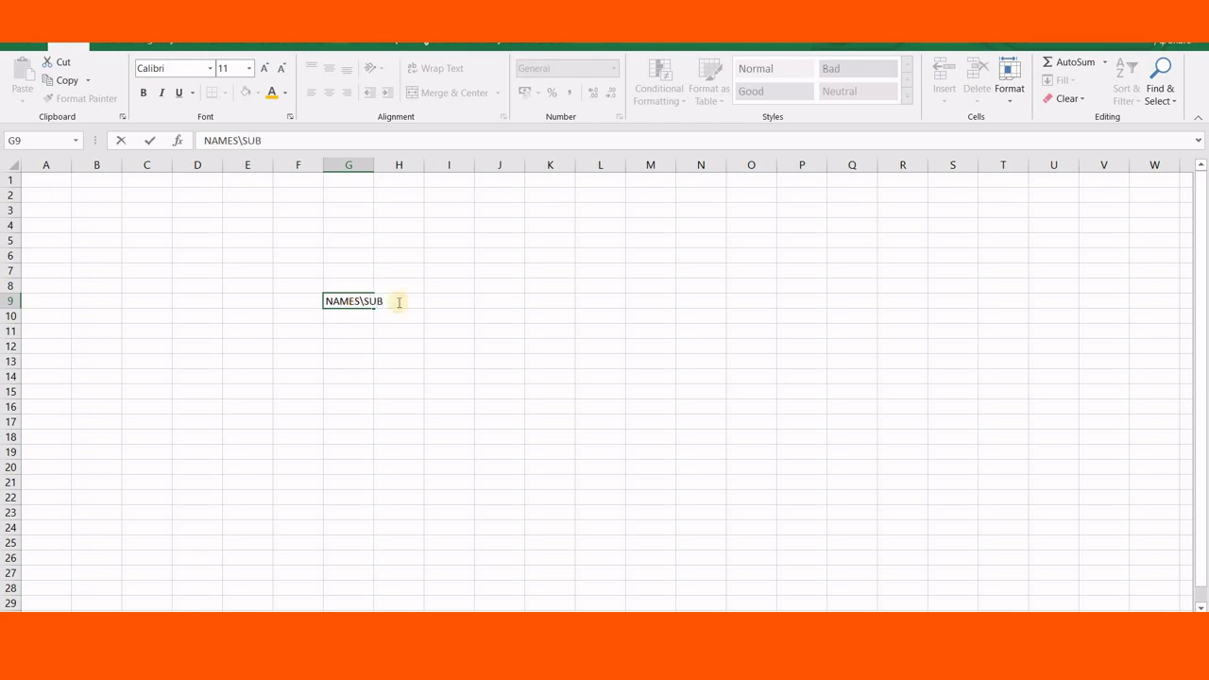
click(388, 165)
click(351, 165)
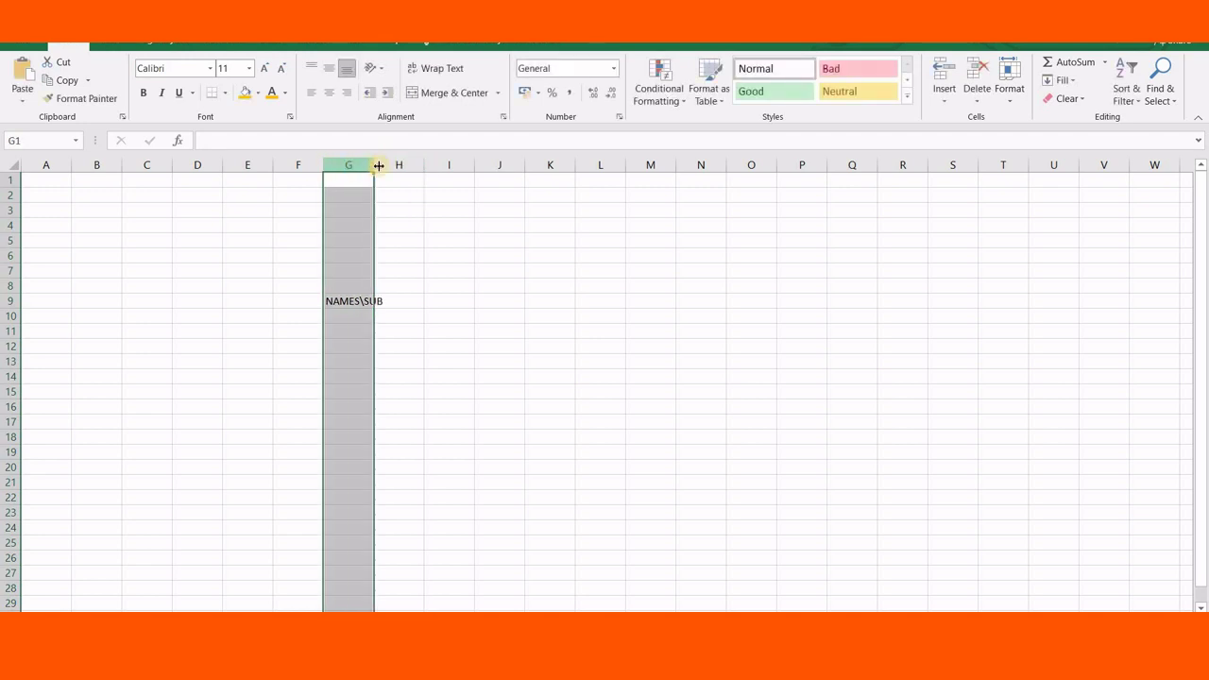
drag(387, 165, 390, 236)
click(430, 285)
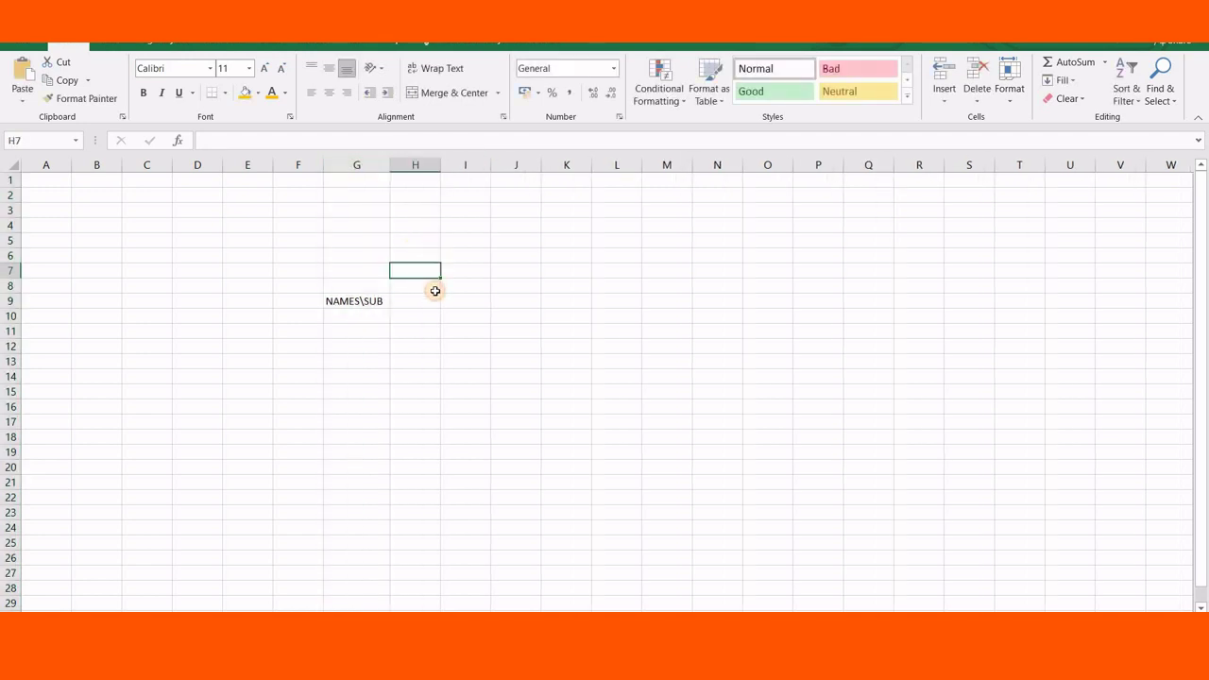
Add the subject headings ES, TE and EN in H9:J9.
click(424, 302)
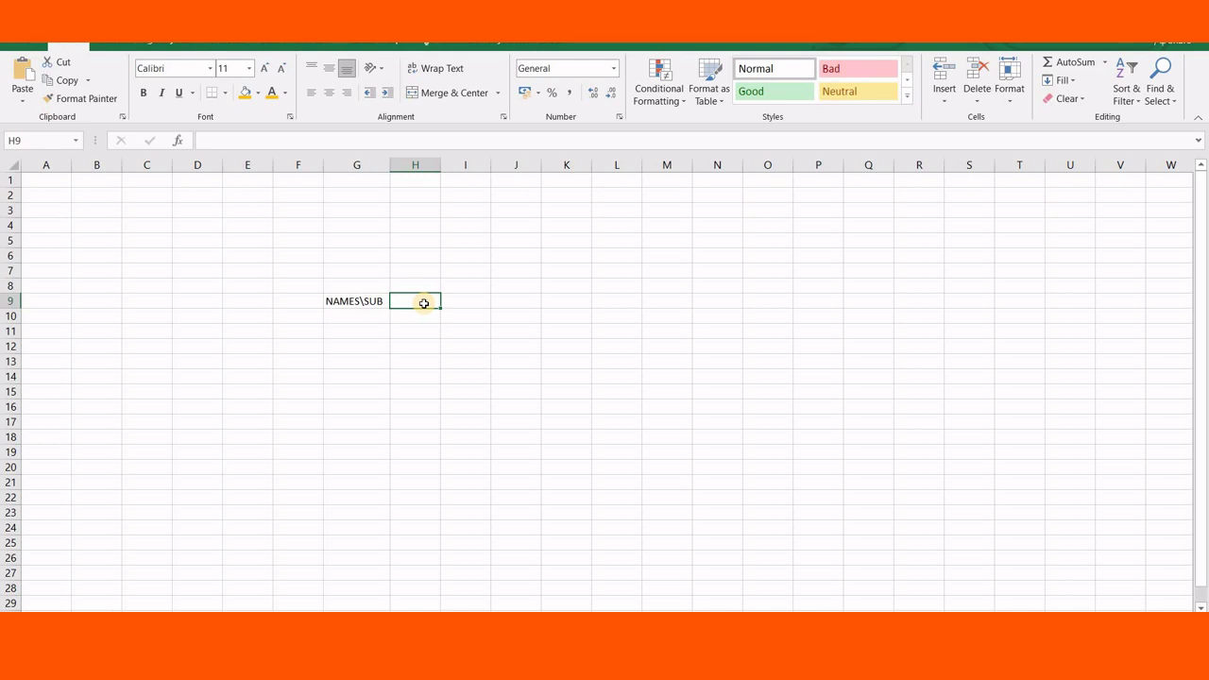
text(E)
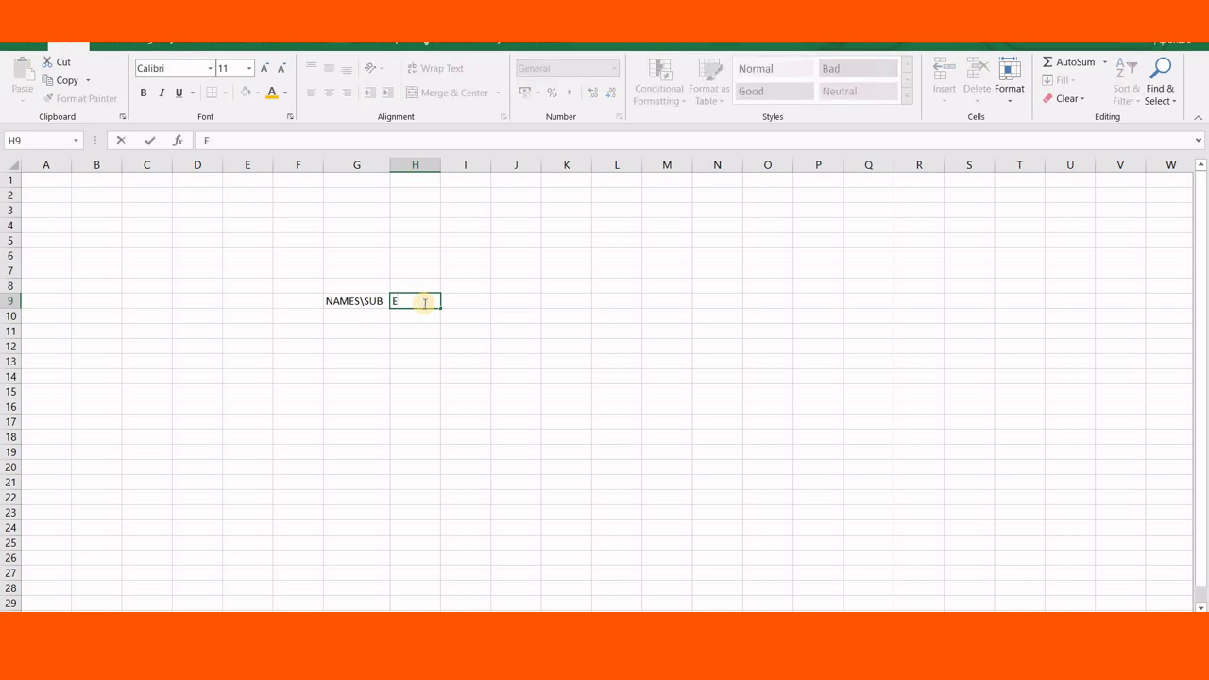
text(S)
key(Tab)
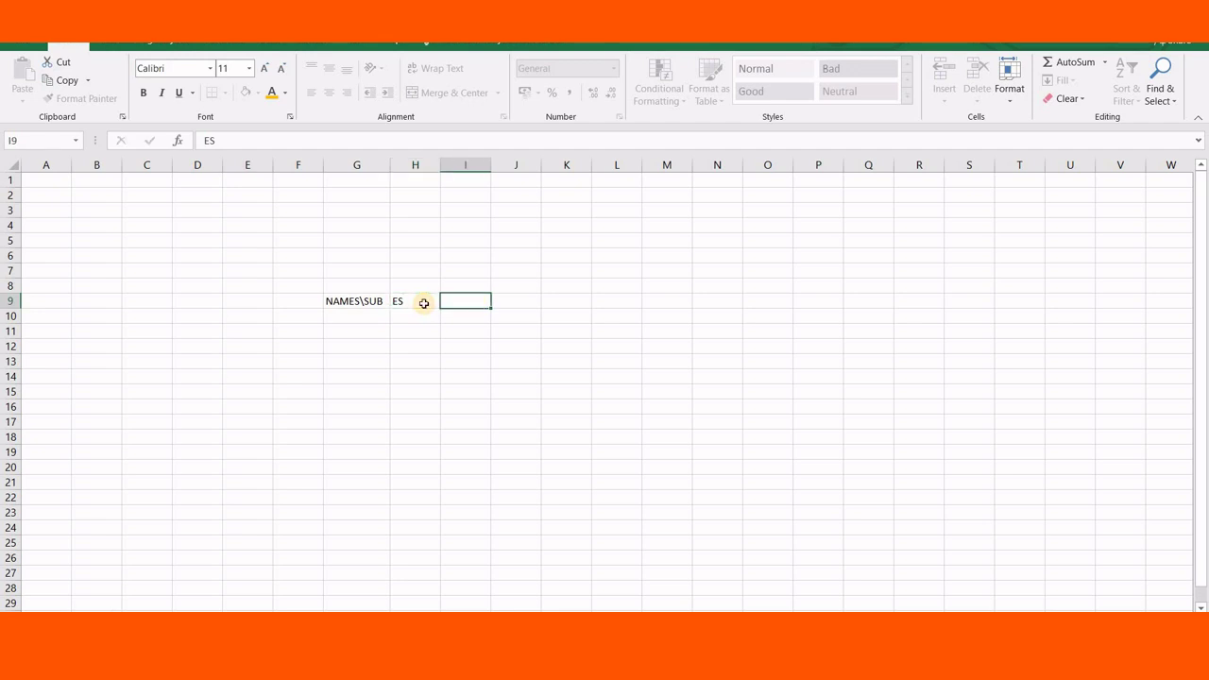
text(1)
text(1)
key(Tab)
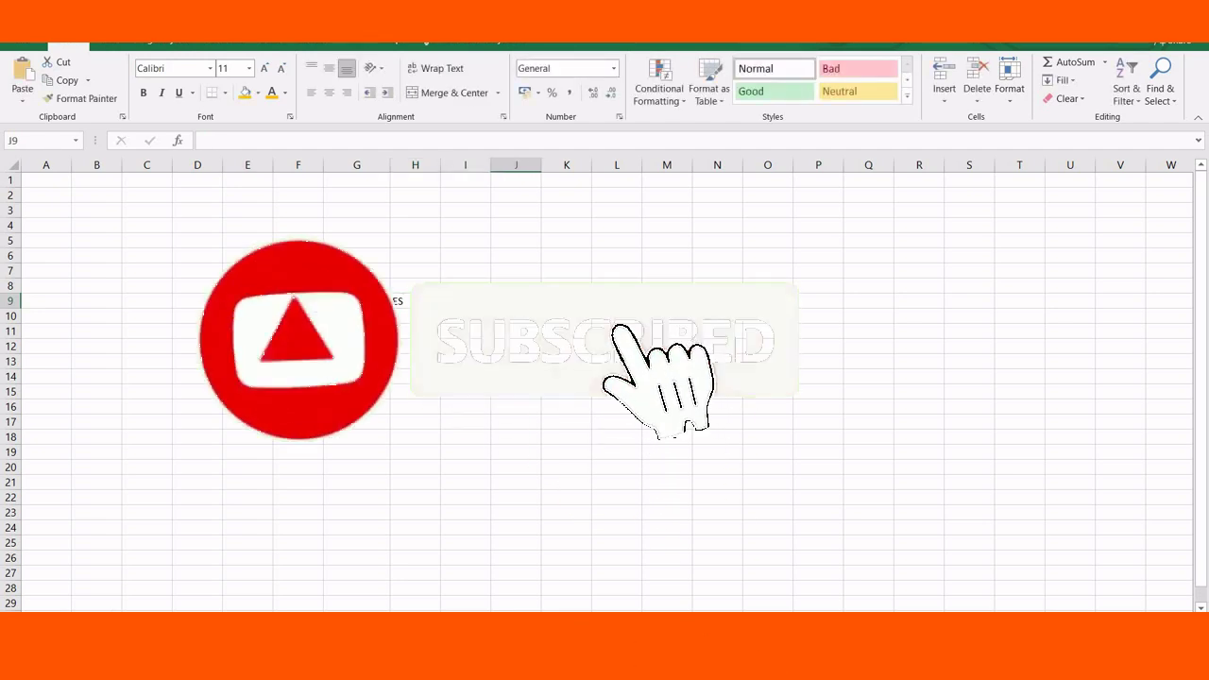
text(EN)
key(Tab)
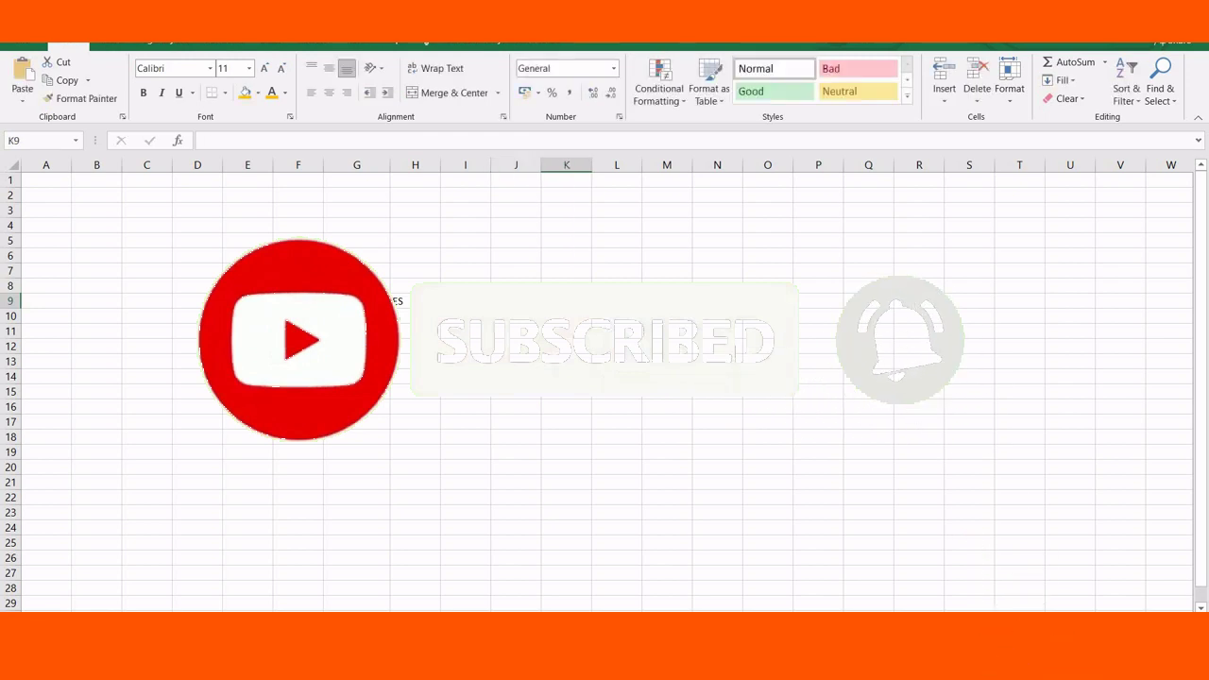
Add the remaining headings MATH, SCI, SOCI and HID in K9:N9.
text(MATH)
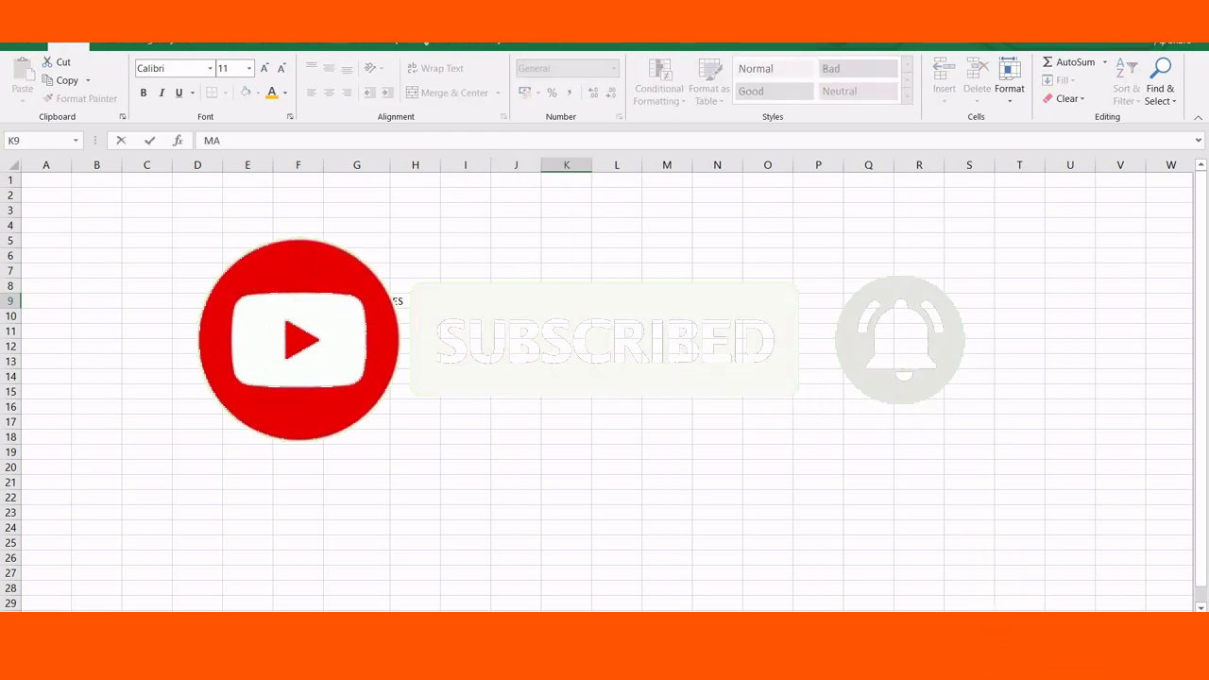
key(Tab)
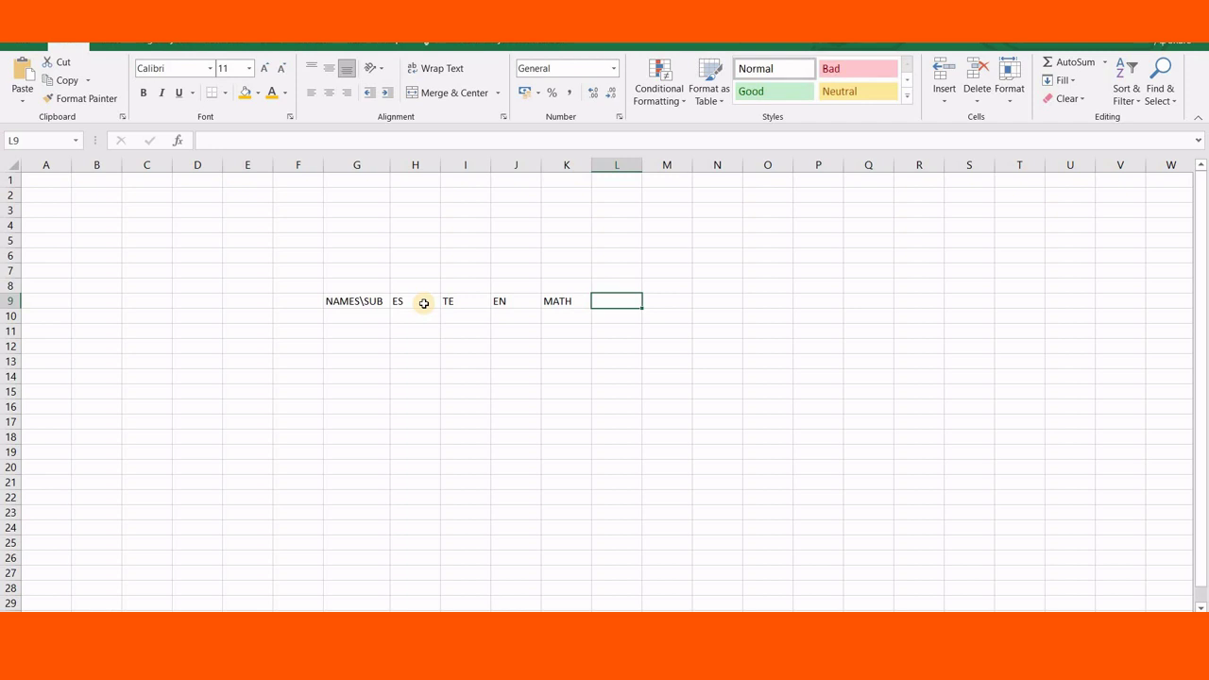
text(SCI)
key(Tab)
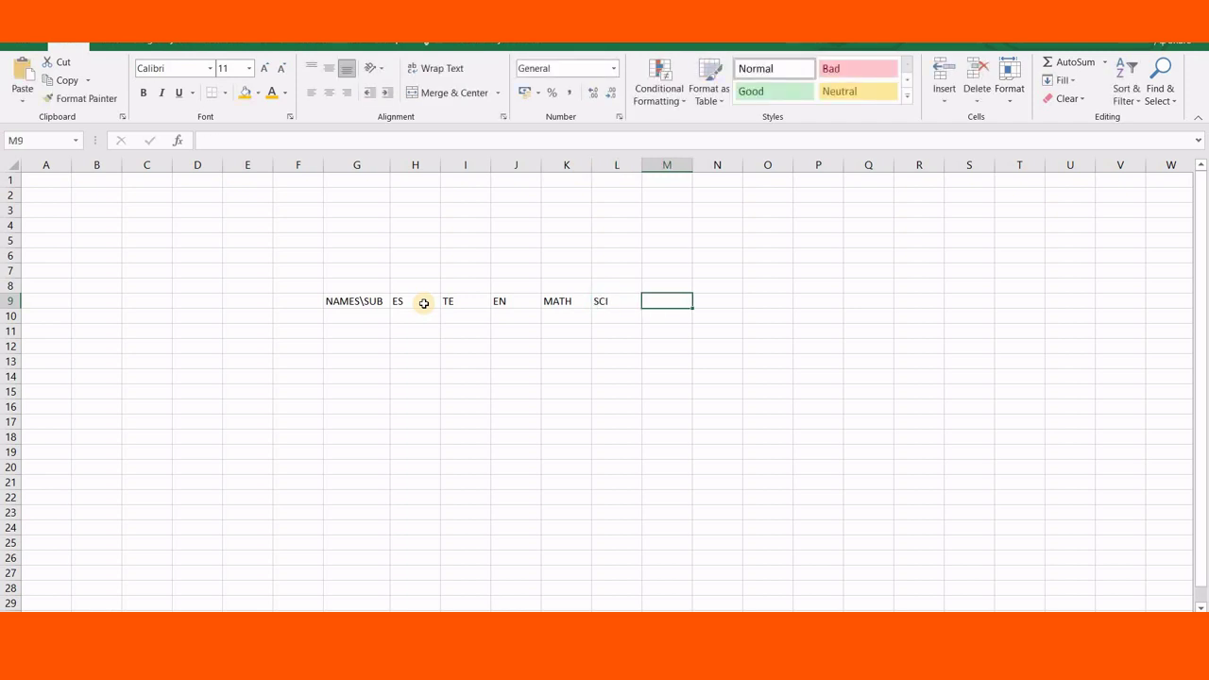
text(SO)
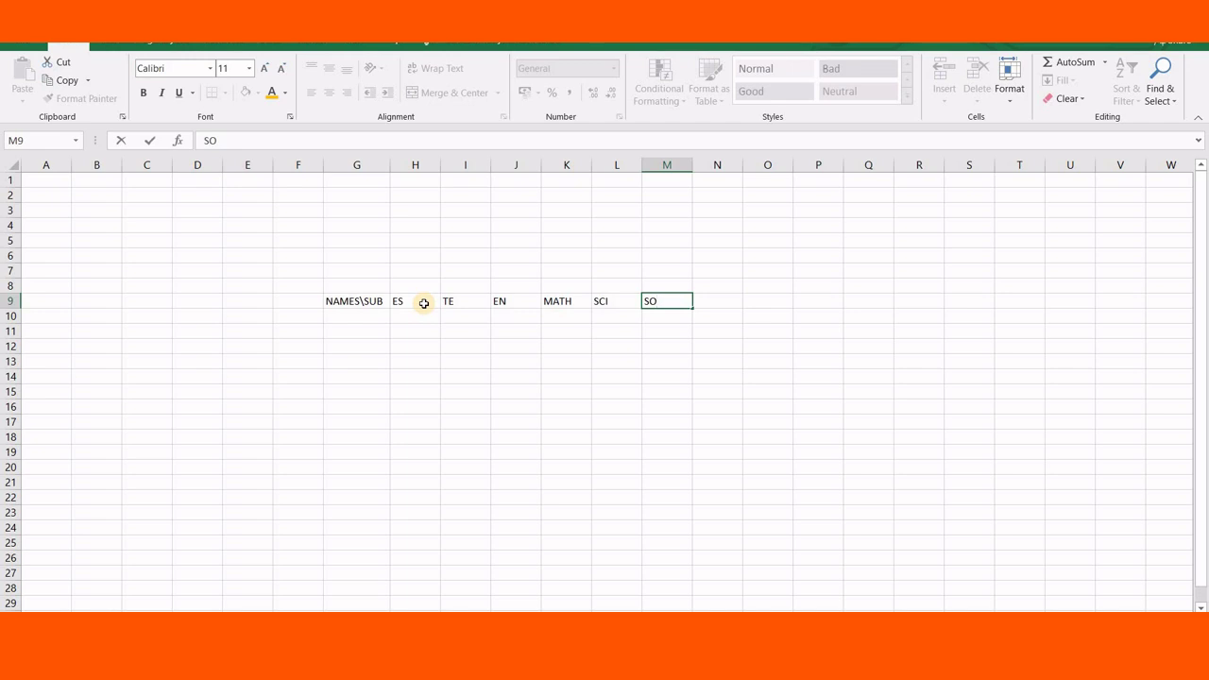
text(CI)
key(Tab)
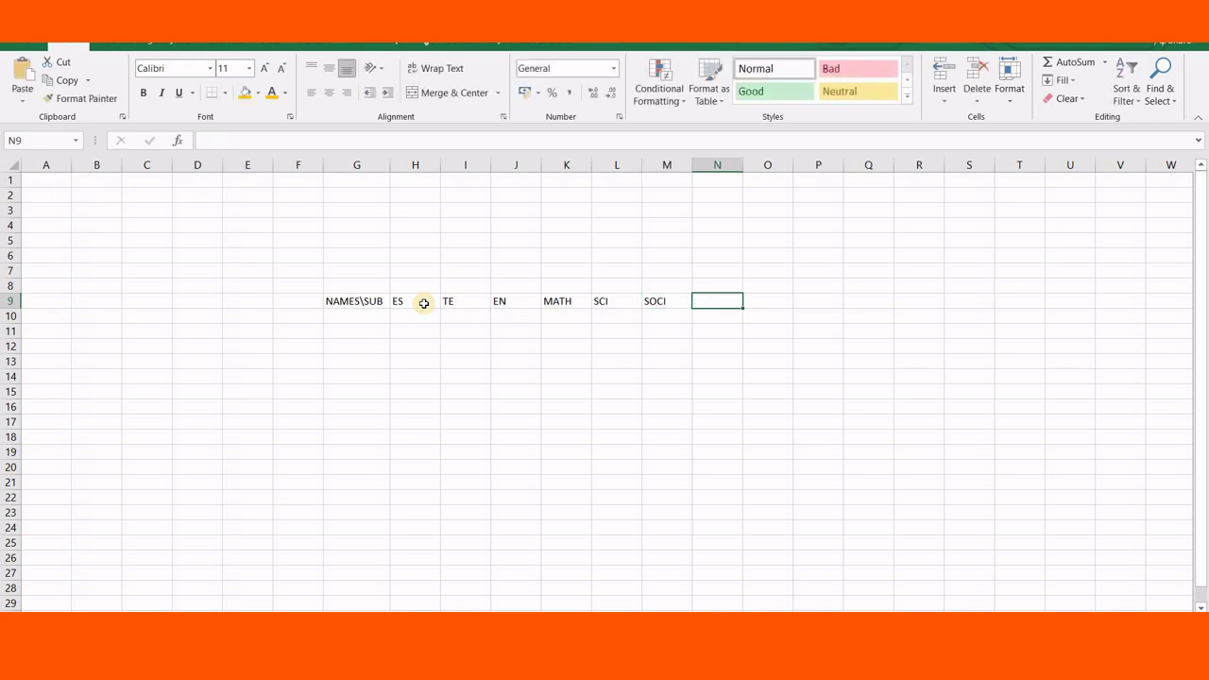
text(HIN)
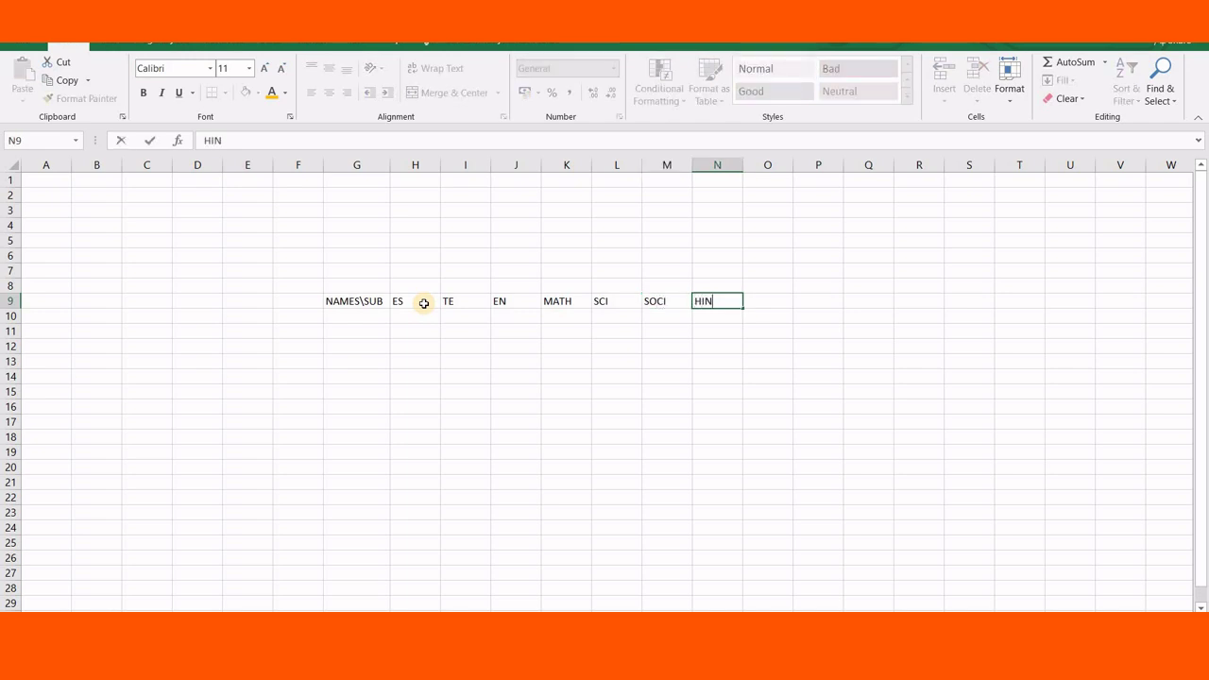
text(G)
key(BackSpace)
key(BackSpace)
text(D)
key(Return)
Enter RAMU in G10 with marks 50, 30, 60, 88, 90, 40 and 70.
click(357, 315)
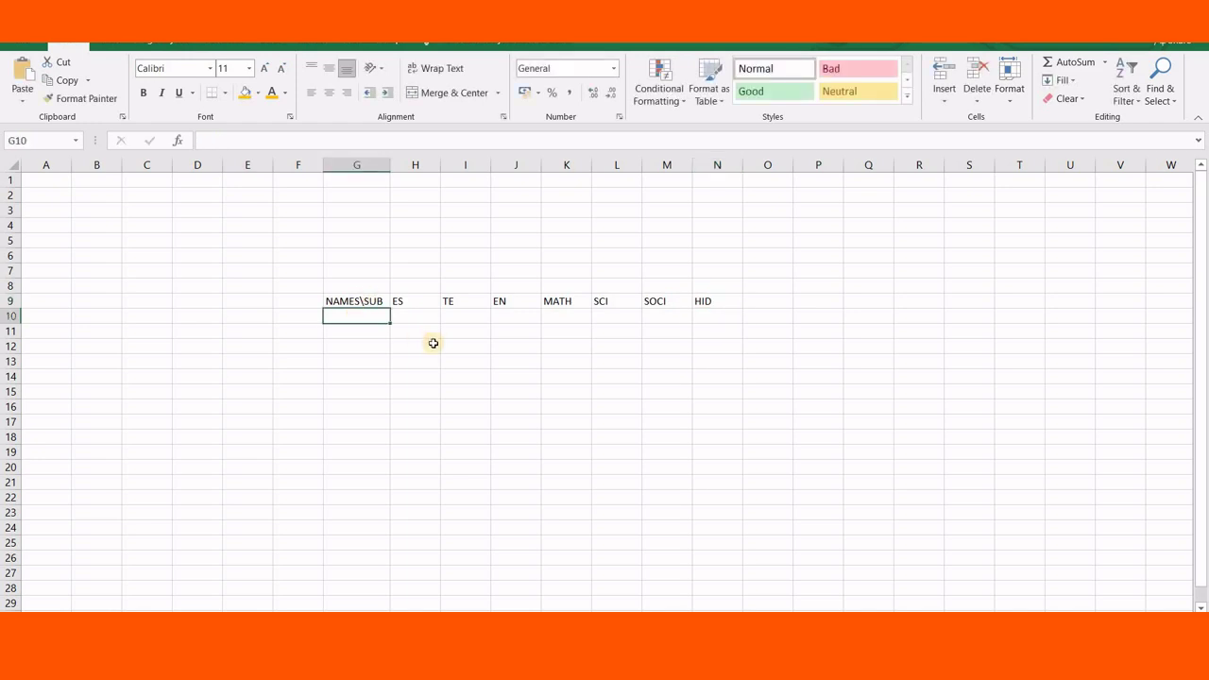
text(A)
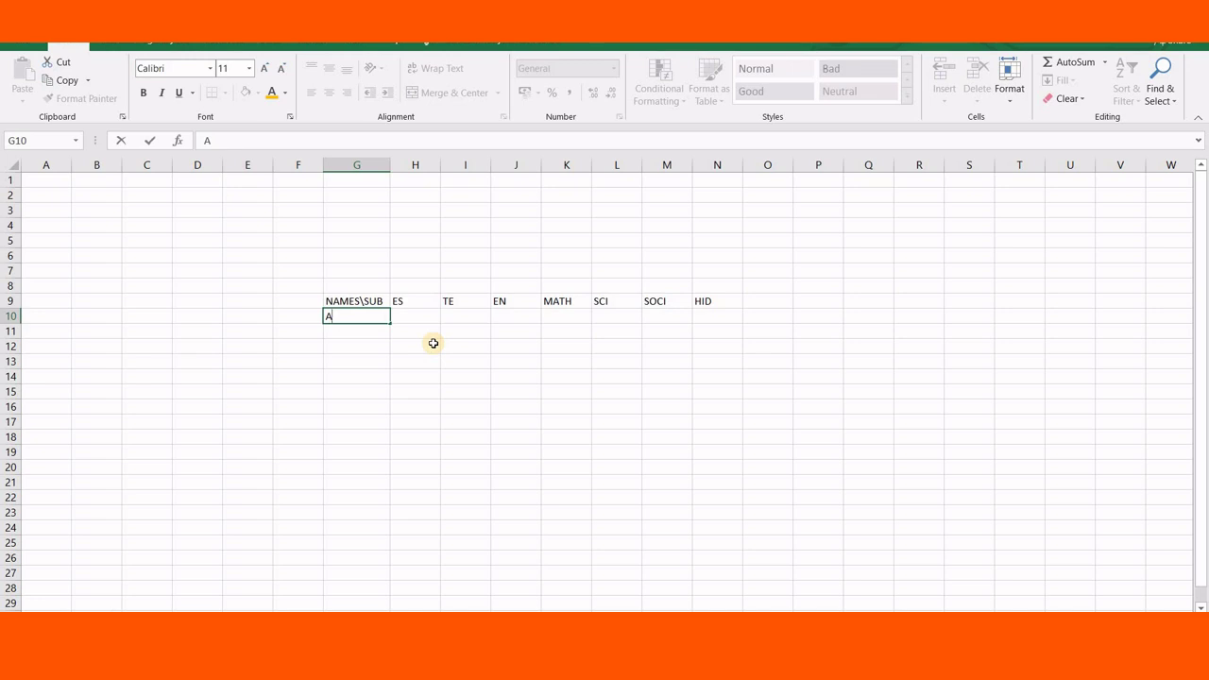
key(BackSpace)
text(RAM)
text(U)
key(Tab)
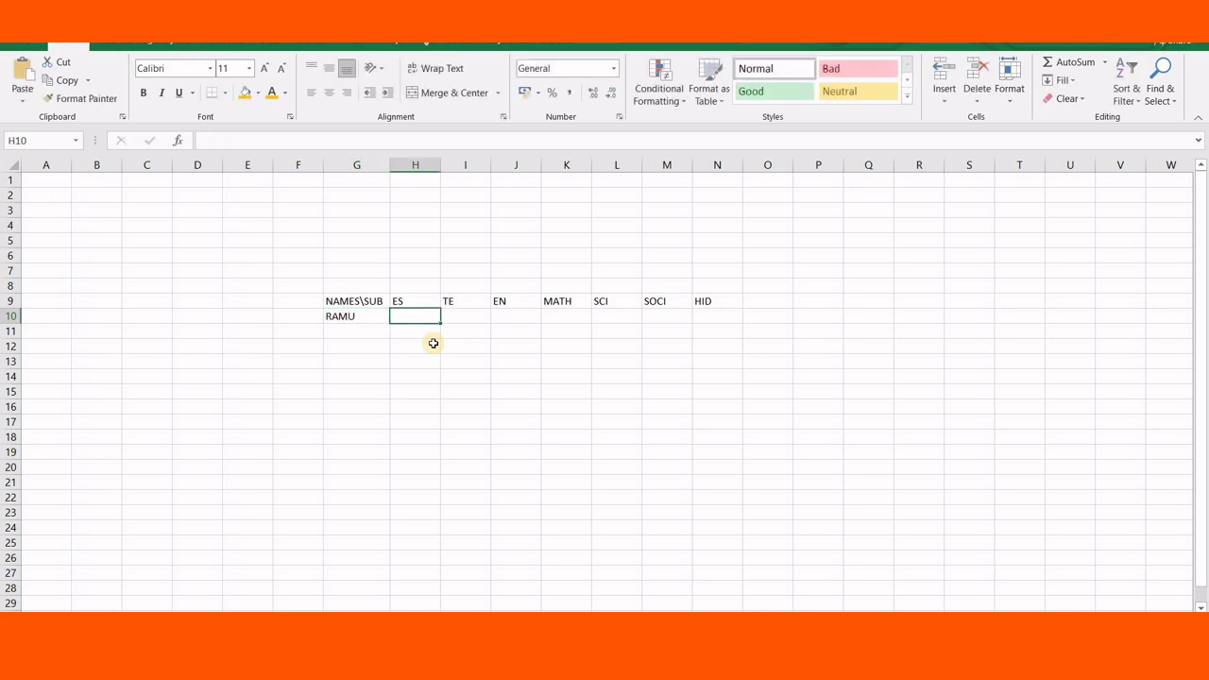
text(5)
text(0)
key(Tab)
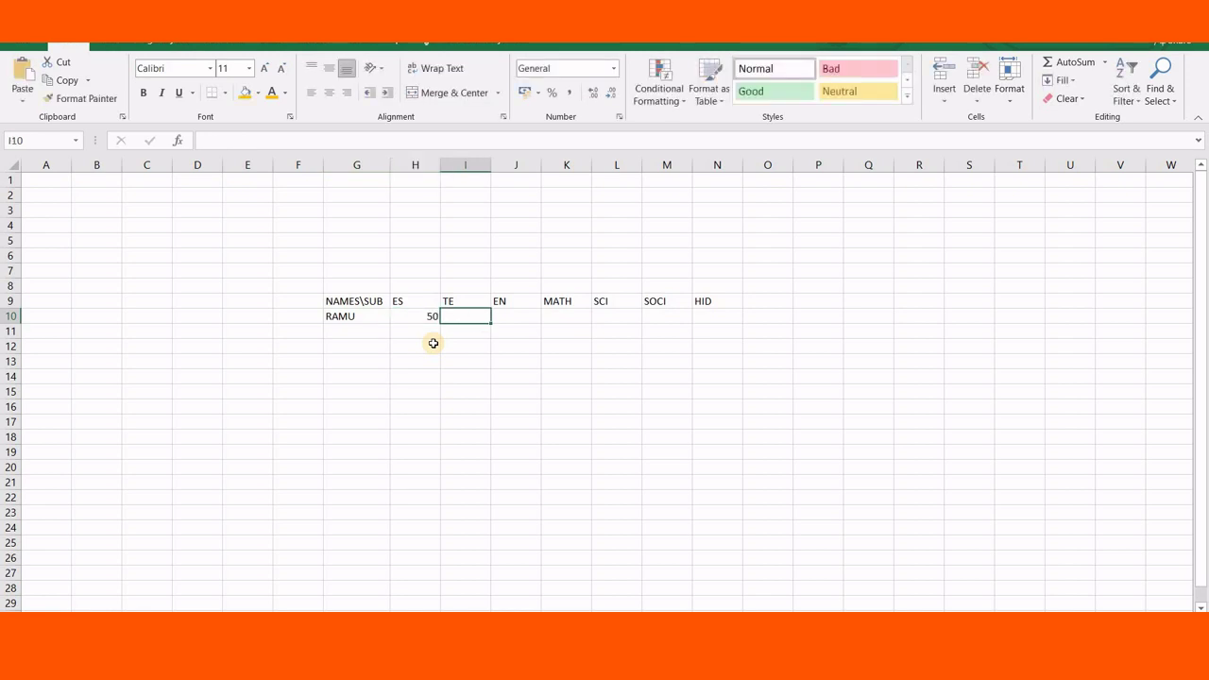
text(30)
key(Tab)
text(6)
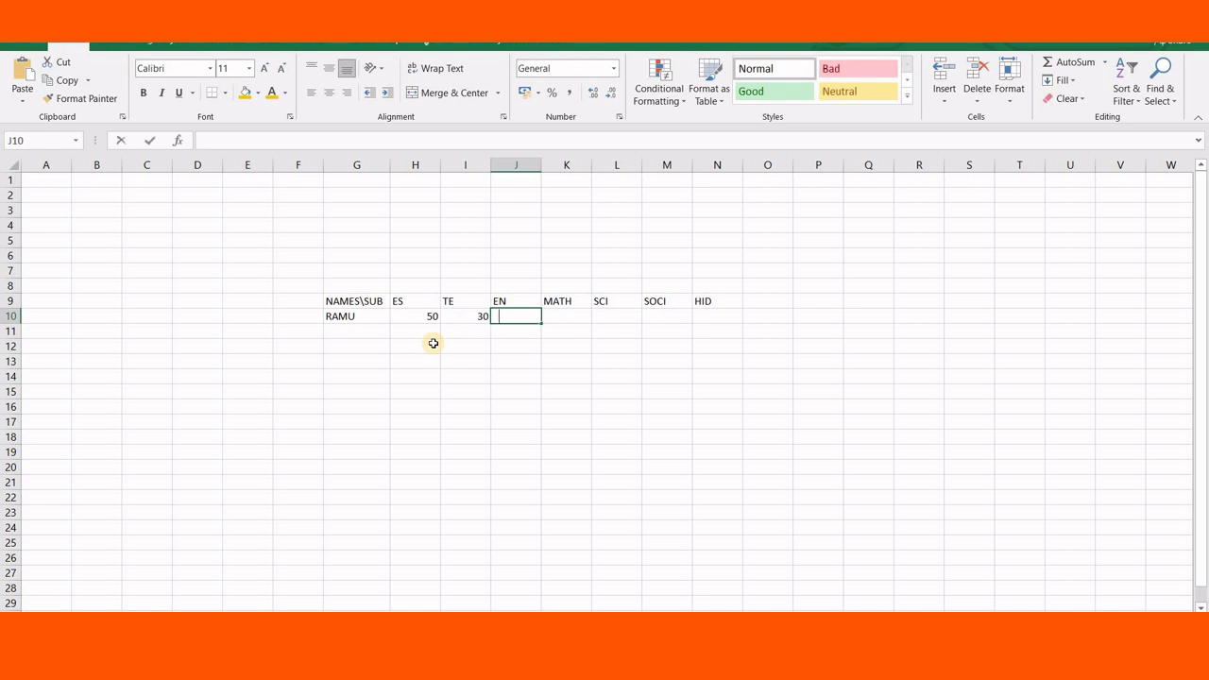
text(0)
key(Tab)
text(88)
key(Tab)
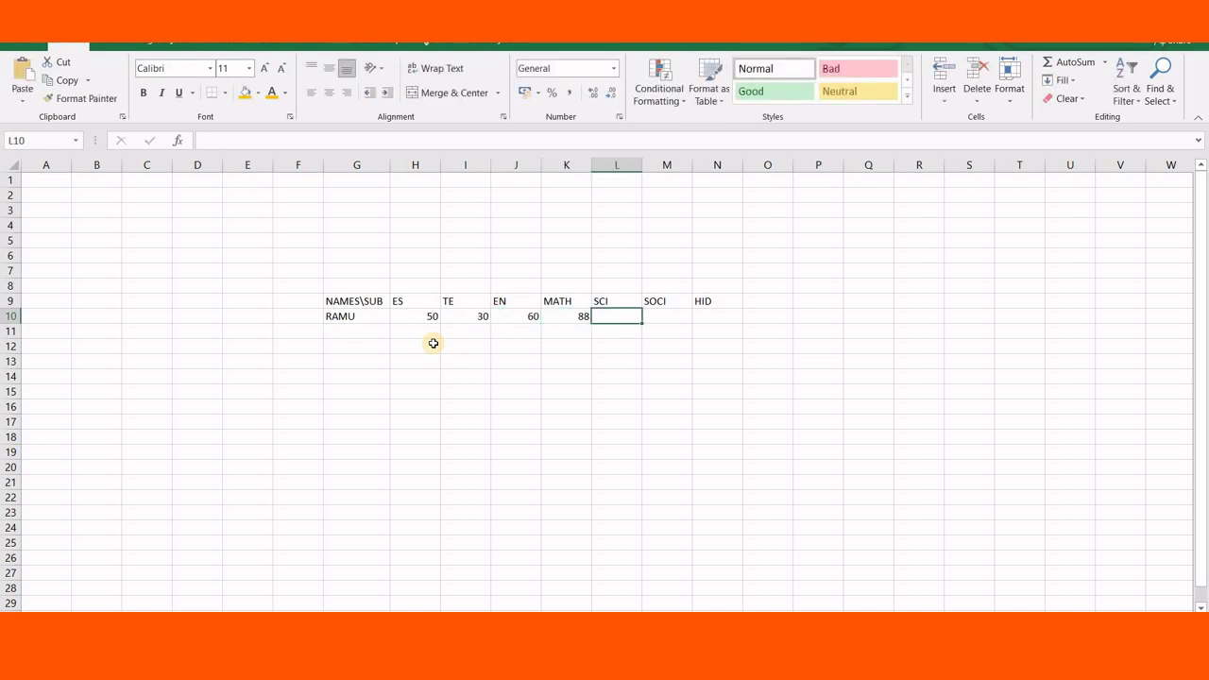
text(90)
key(Tab)
text(4)
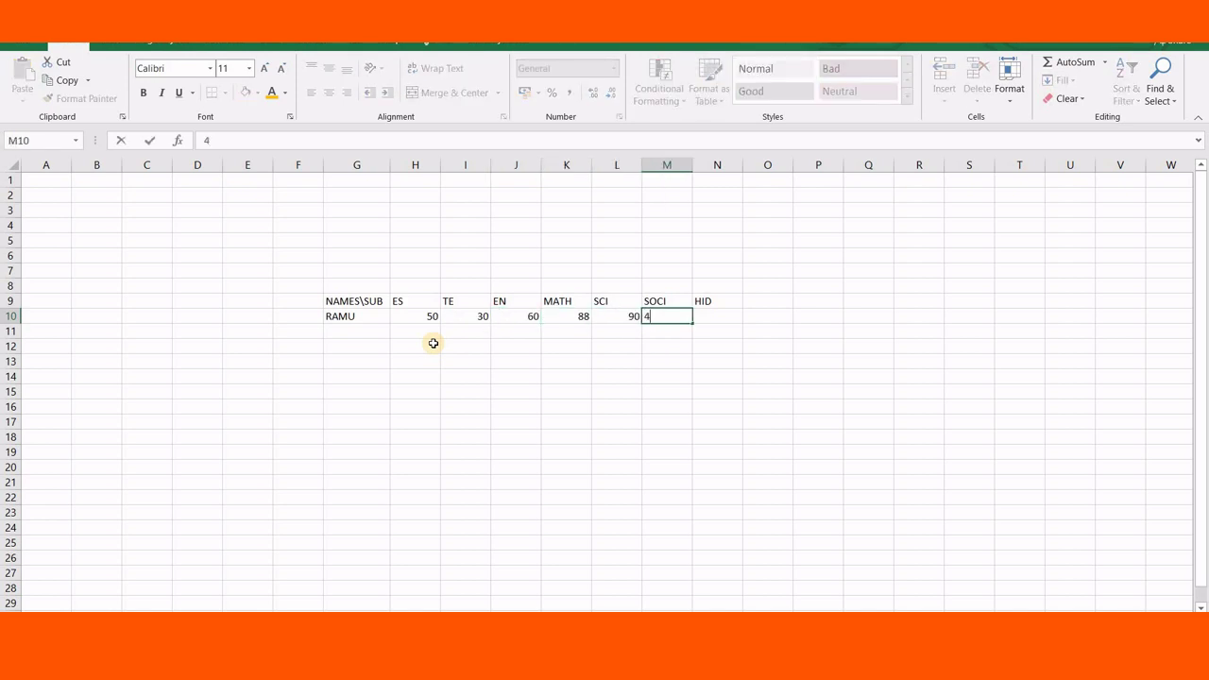
text(0)
key(Tab)
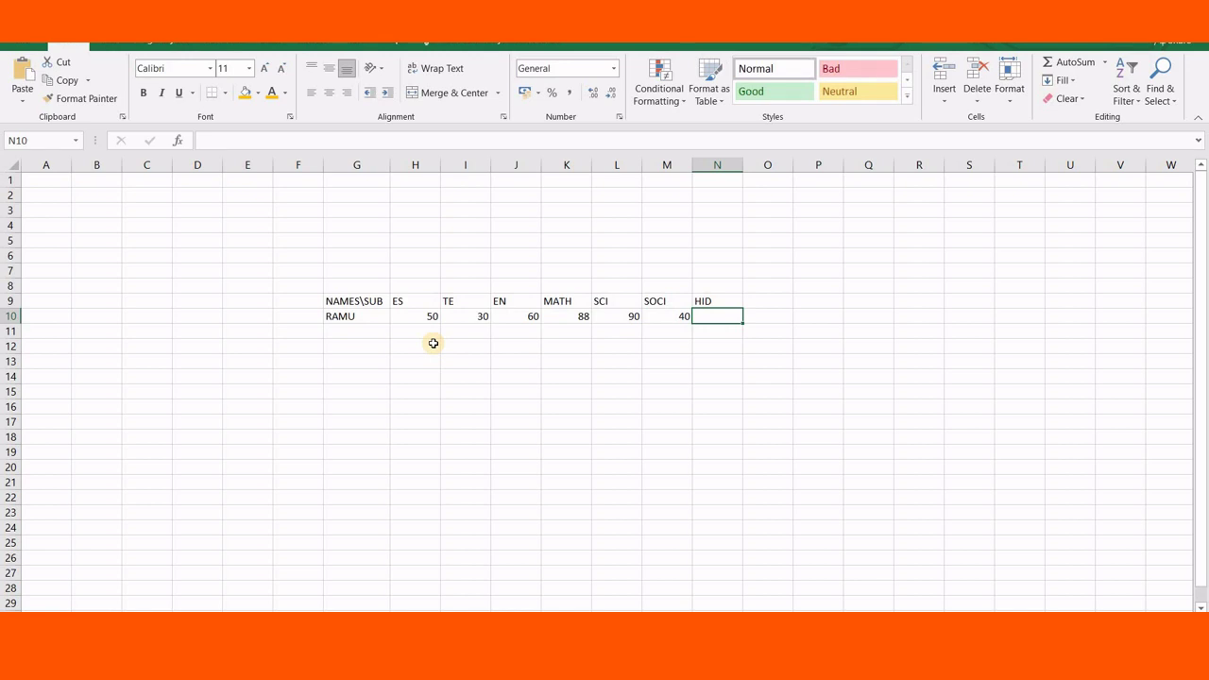
text(70)
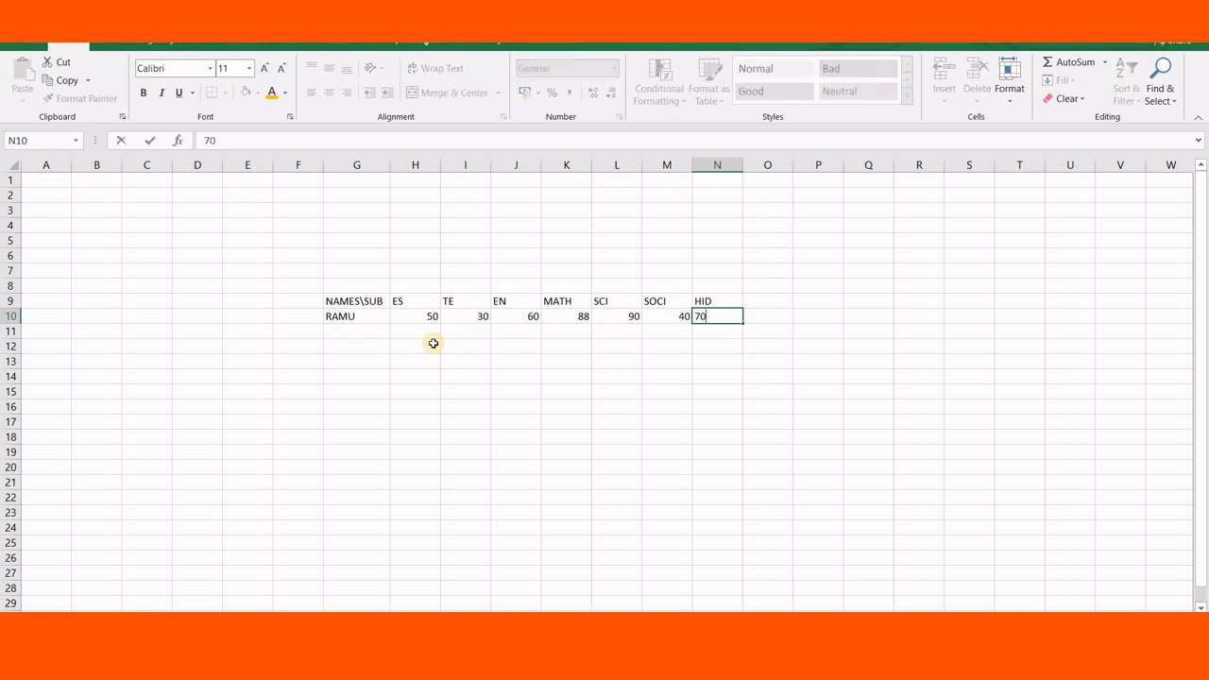
key(Return)
Enter VASU in G11 with marks 60, 50, 70, 80, 90, 88 and 44.
key(Left)
key(Left)
key(Left)
key(Left)
key(Left)
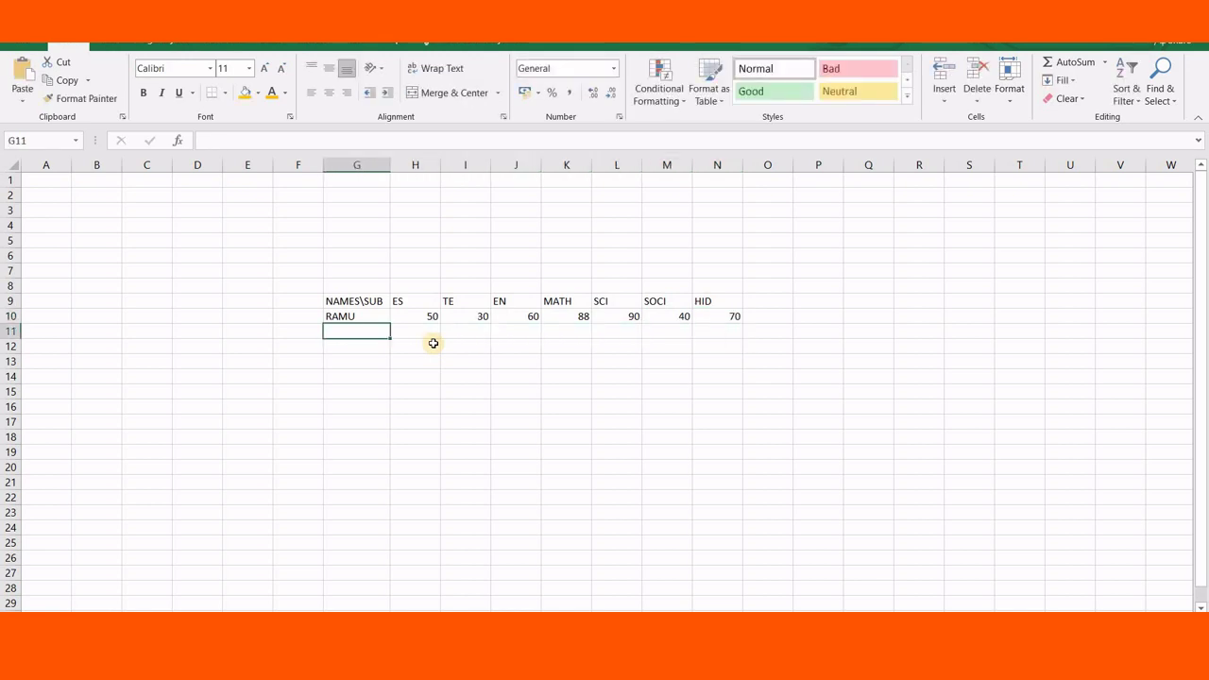
key(Left)
key(Right)
text(VASU)
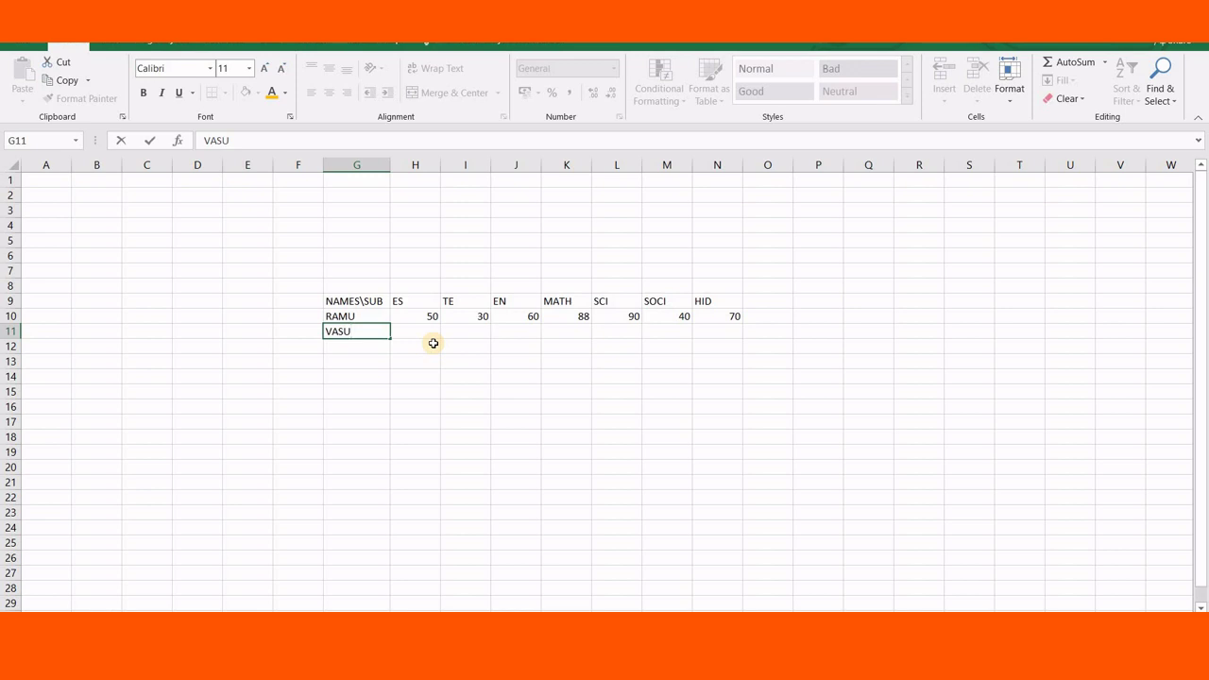
key(Tab)
text(60)
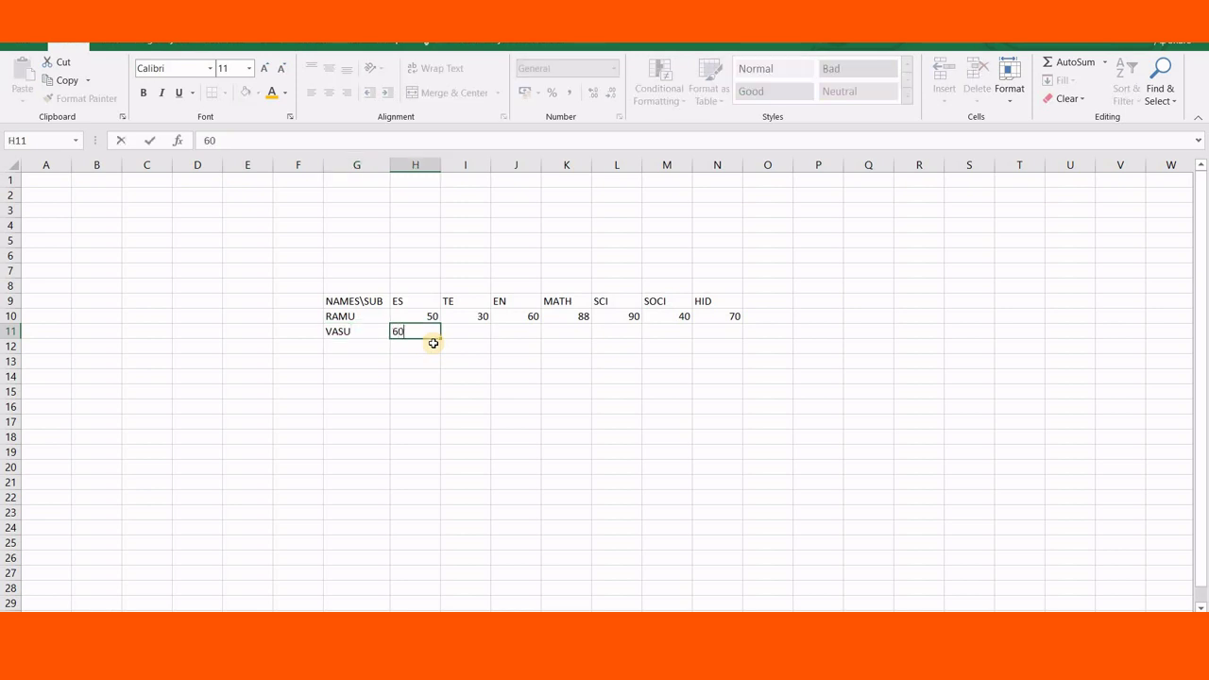
key(Tab)
text(50)
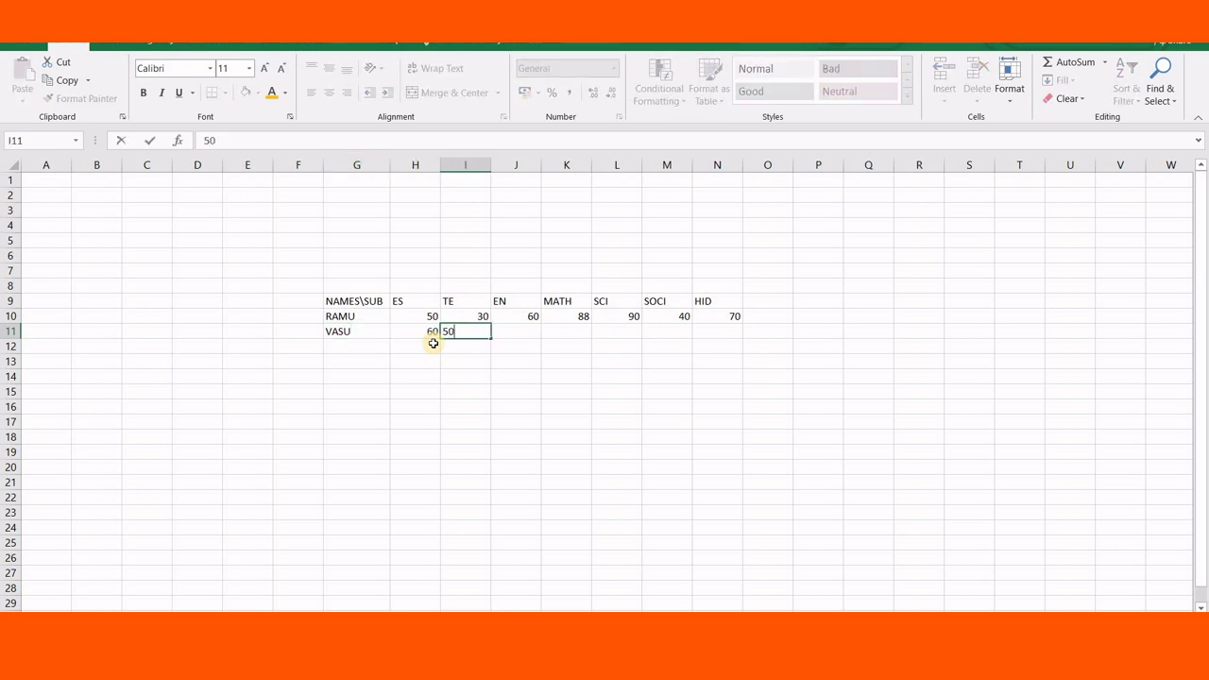
key(Tab)
text(70)
key(Tab)
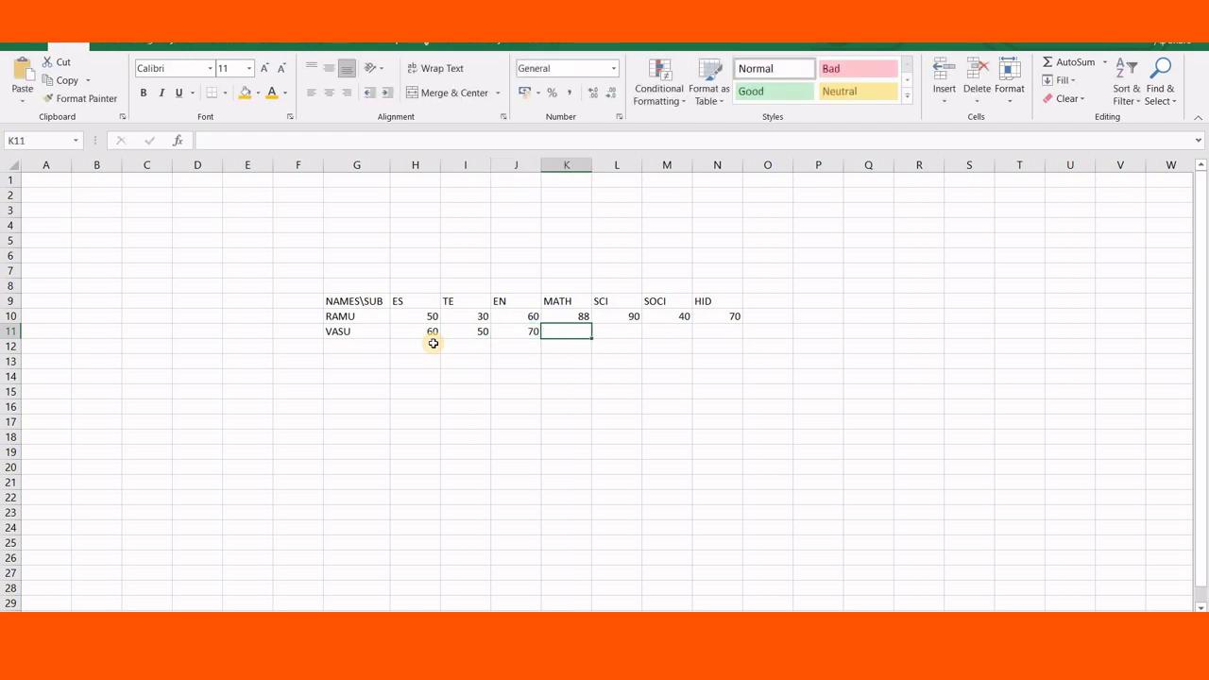
text(80)
key(Tab)
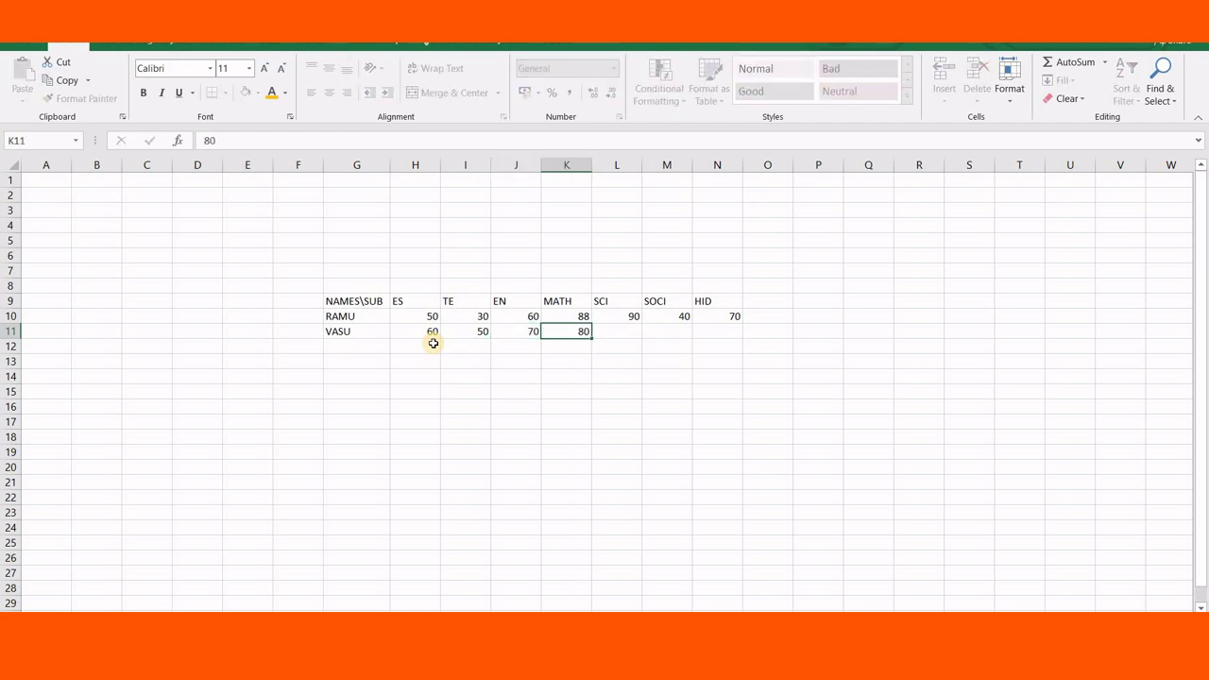
text(90)
key(Tab)
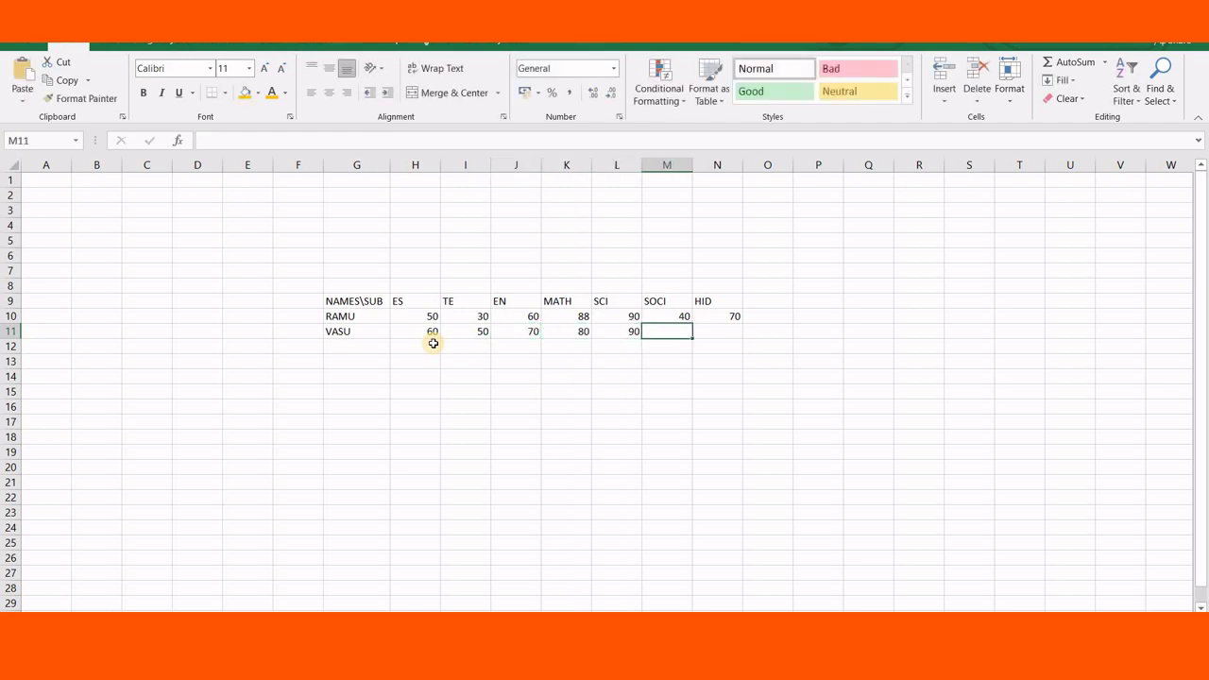
text(4077)
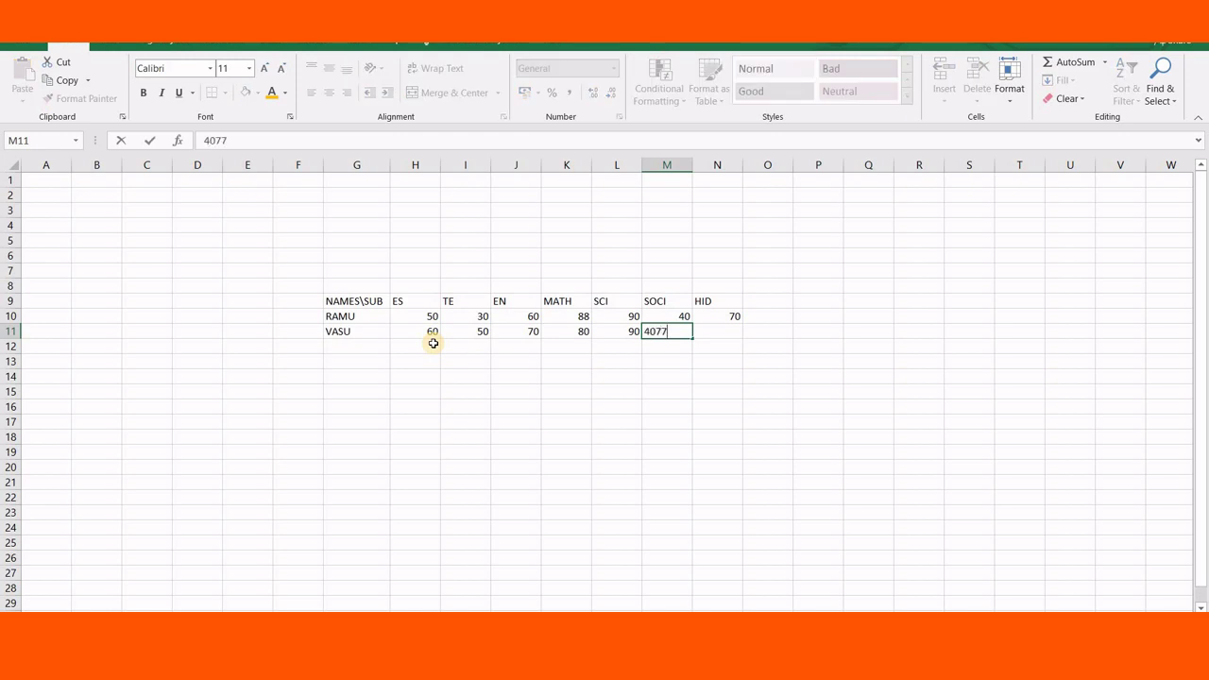
key(Tab)
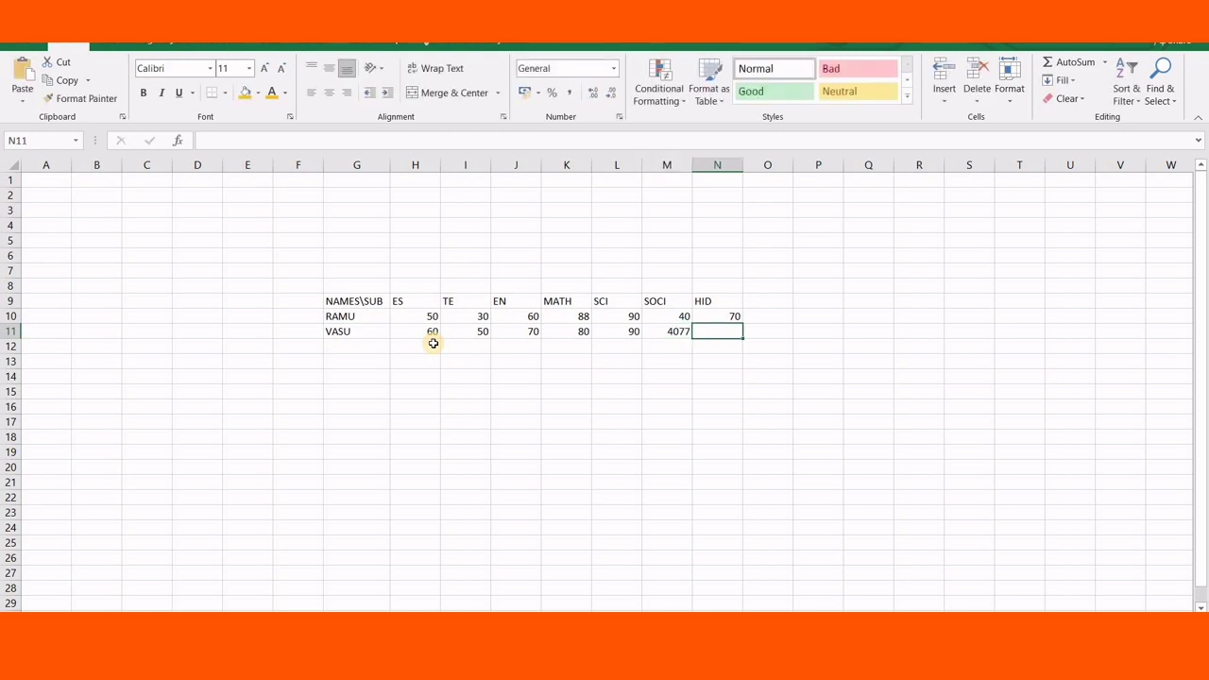
key(Left)
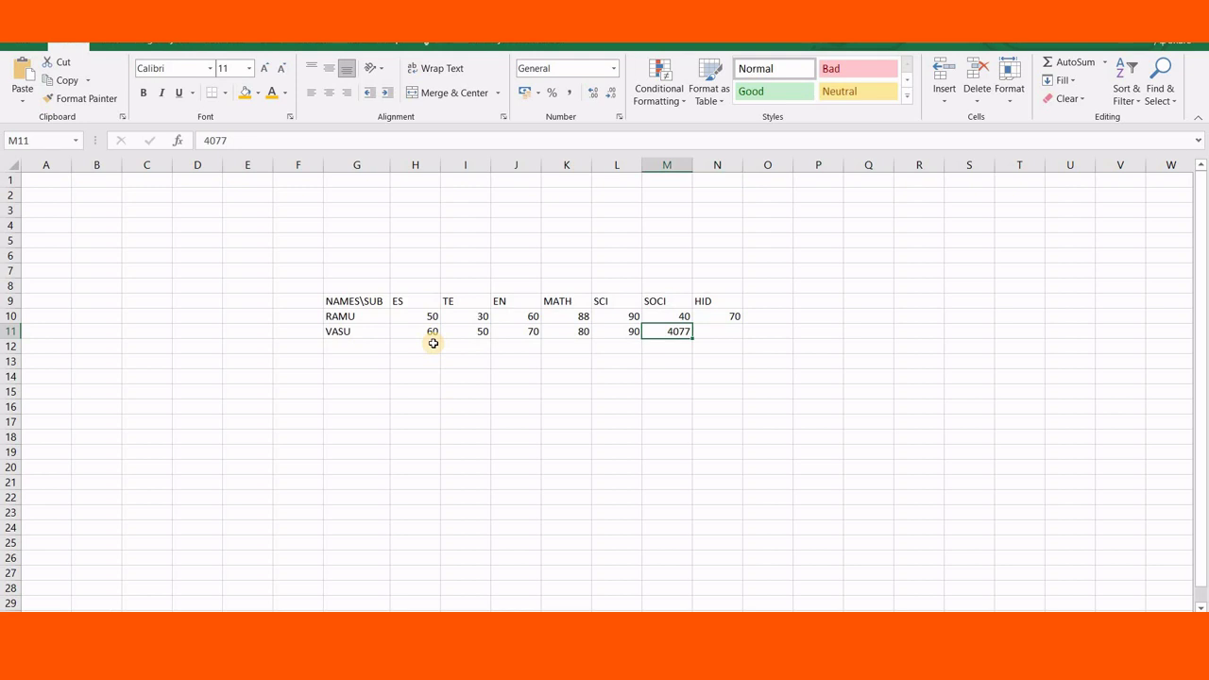
key(BackSpace)
text(88)
key(Tab)
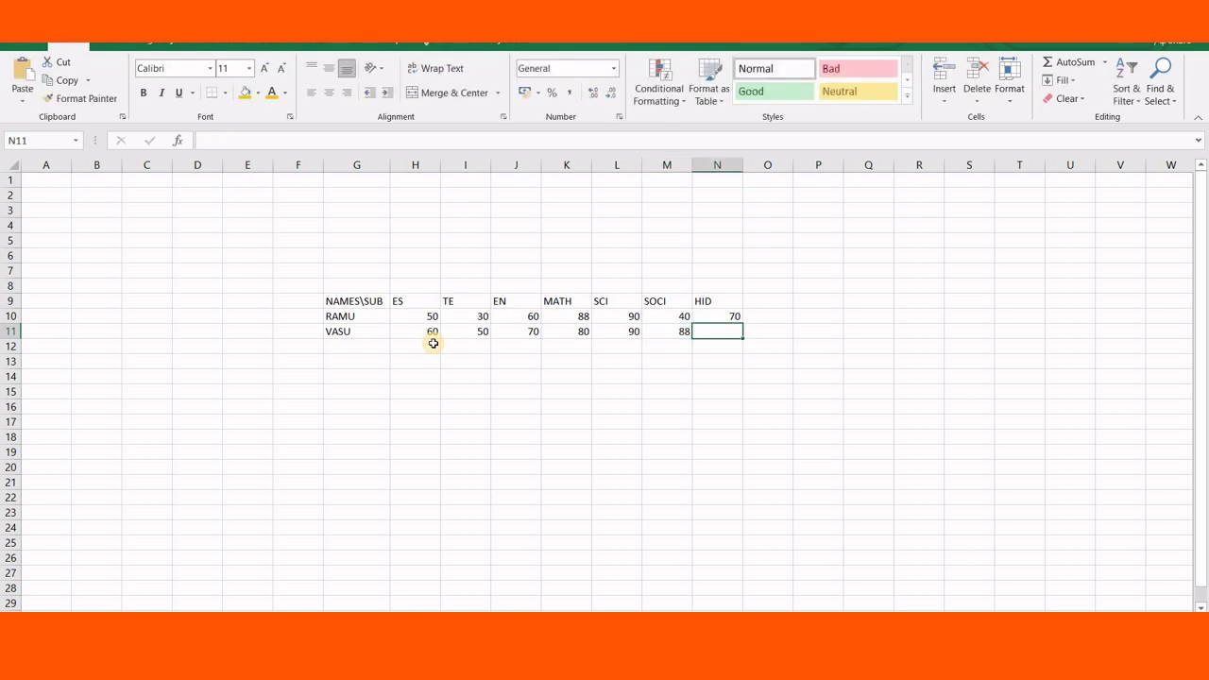
text(44)
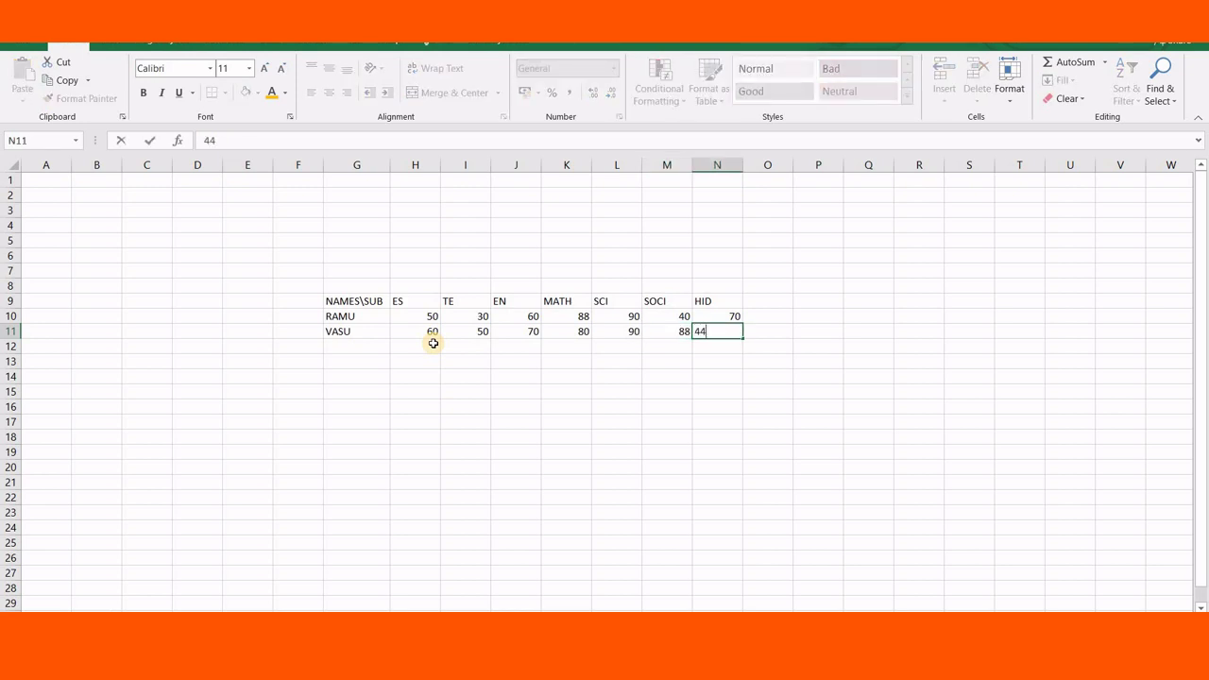
key(Return)
List the student names RJU, PAVAN, CHIRU and BAU in G12:G15.
key(Left)
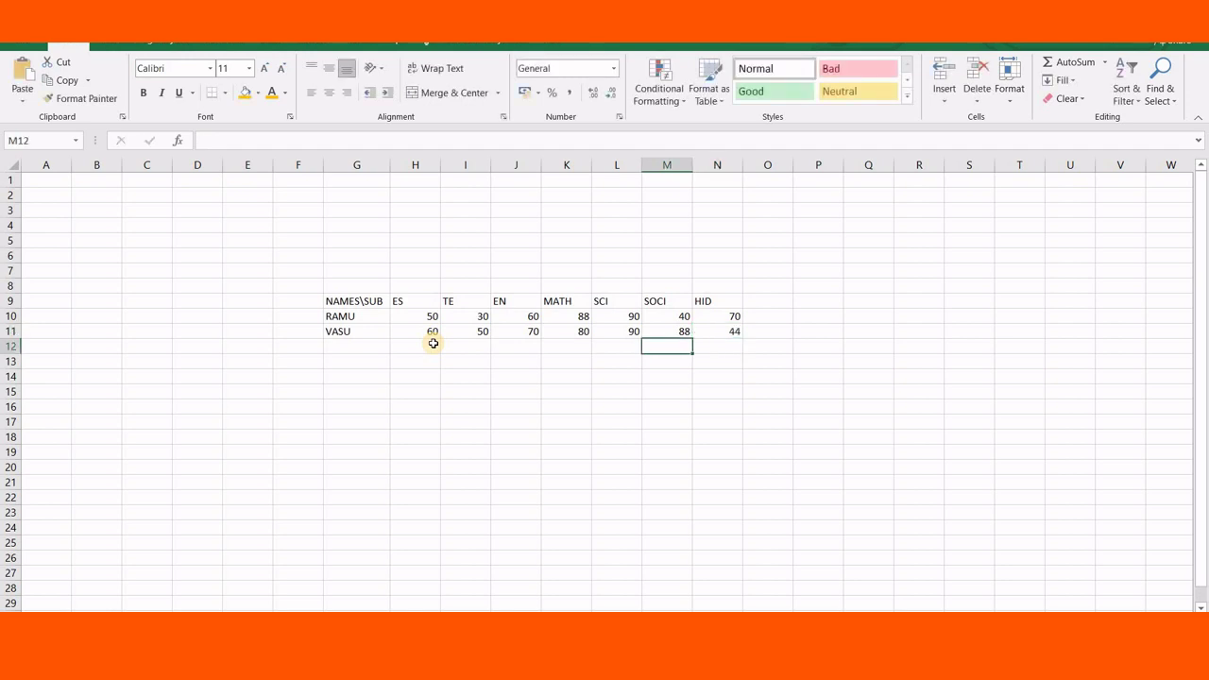
key(Left)
key(Left)
key(Left)
key(Left)
key(Left)
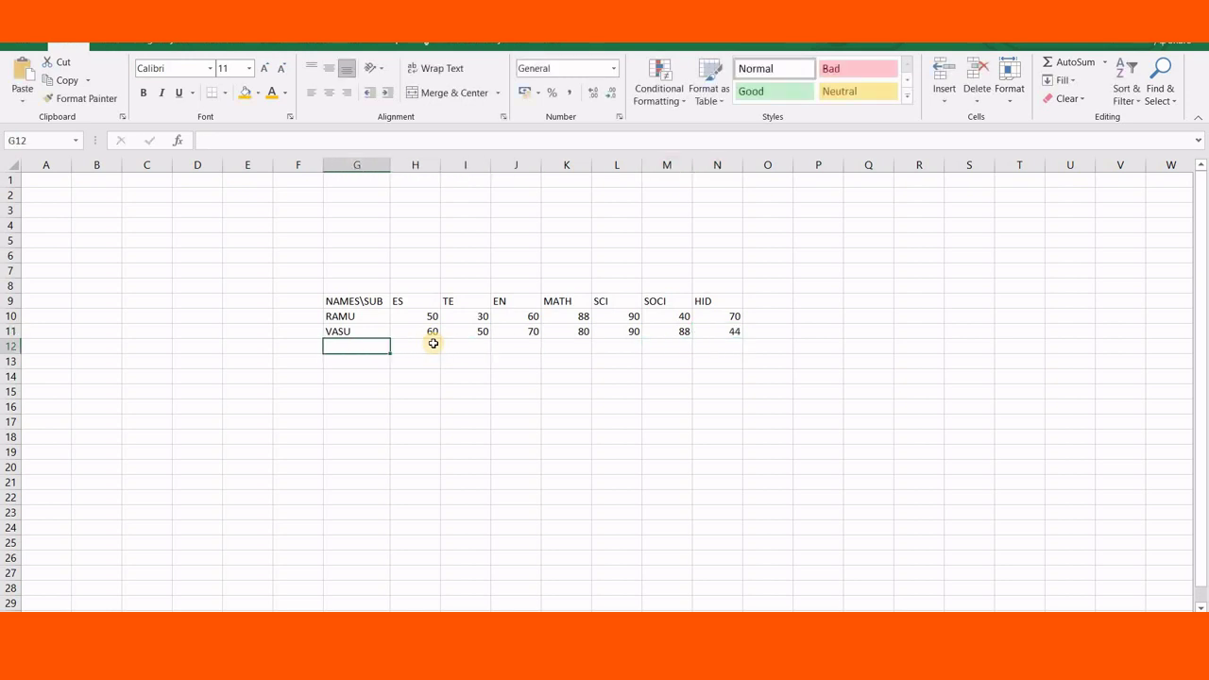
text(RAMU)
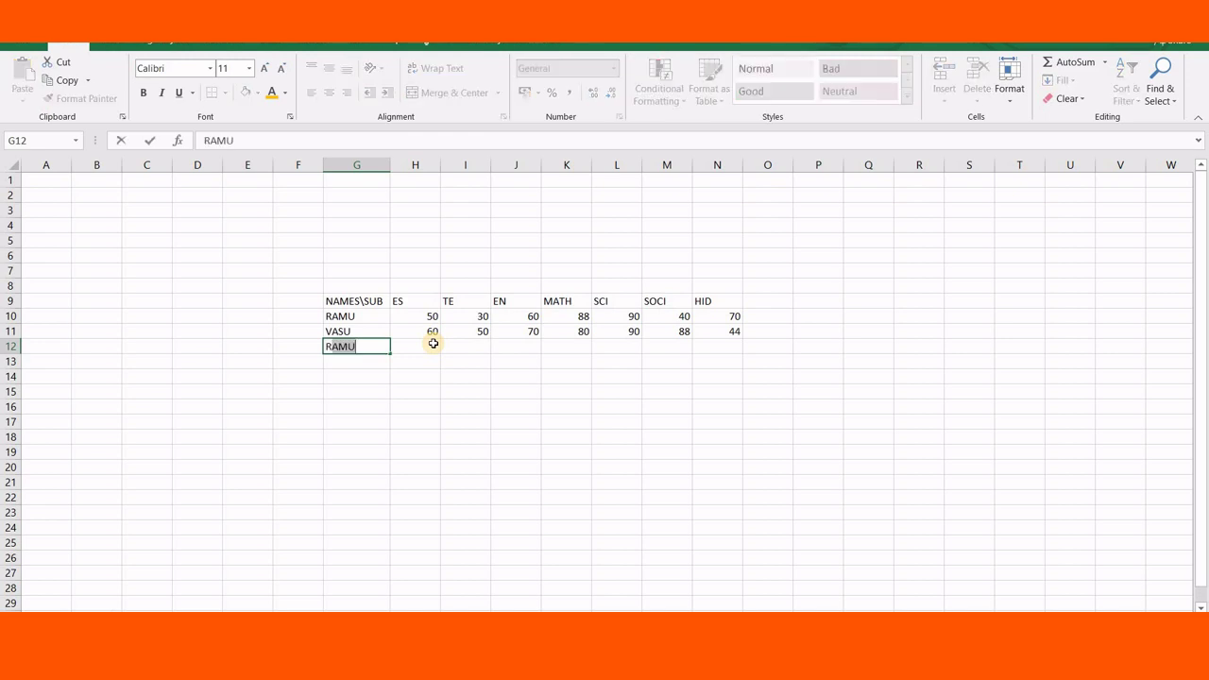
text(JU)
key(Return)
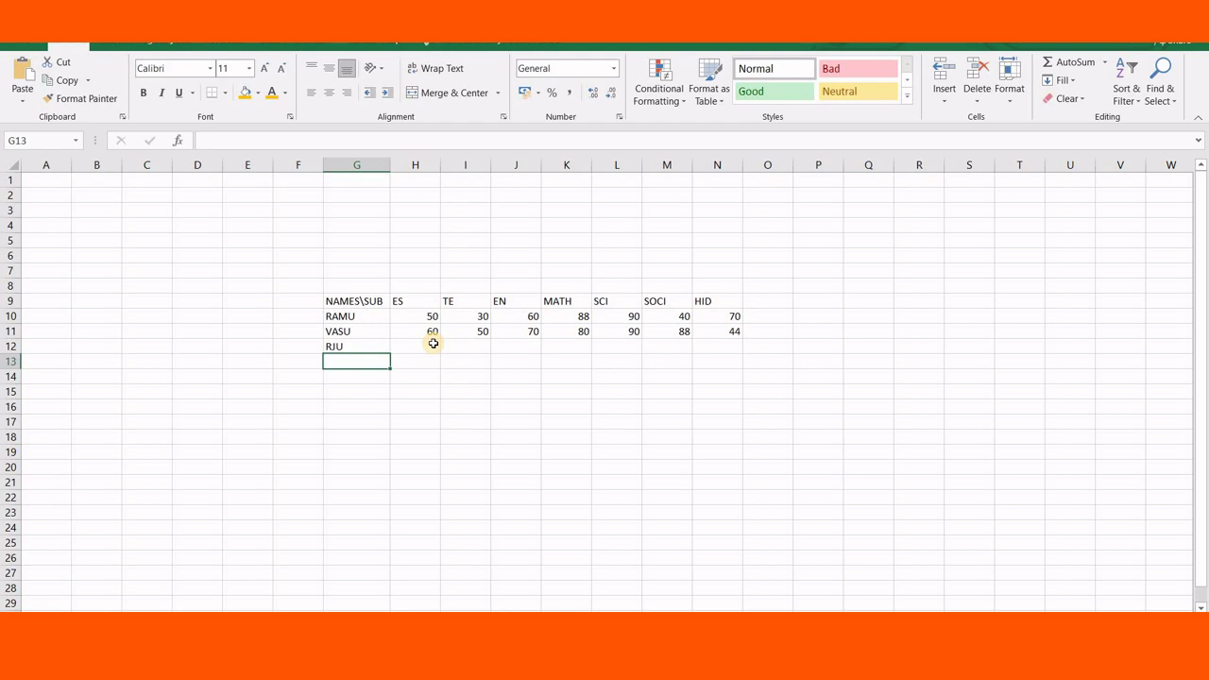
text(PAVA)
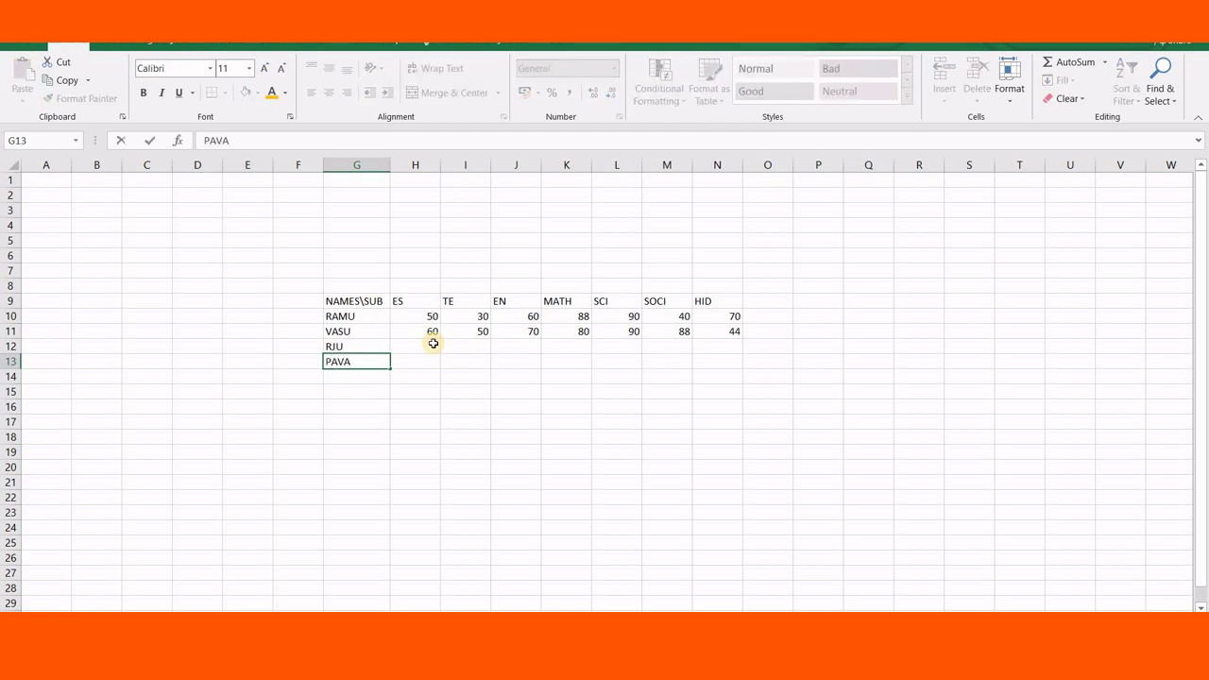
text(N)
key(Return)
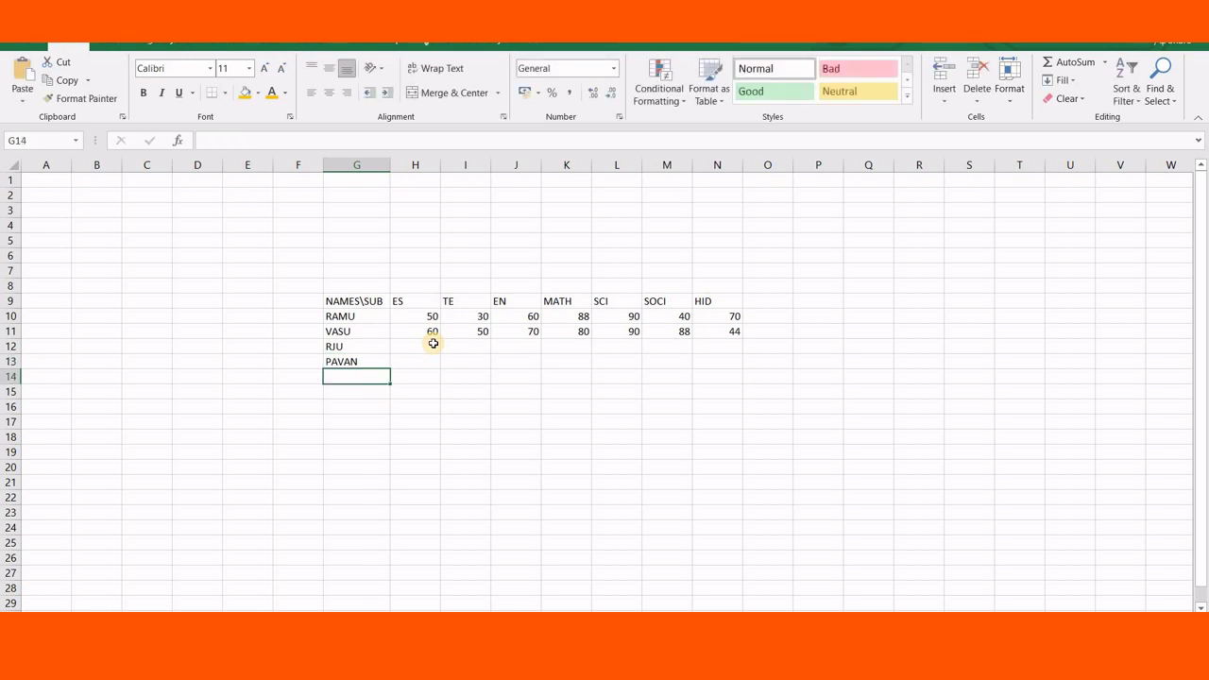
text(CHIRU)
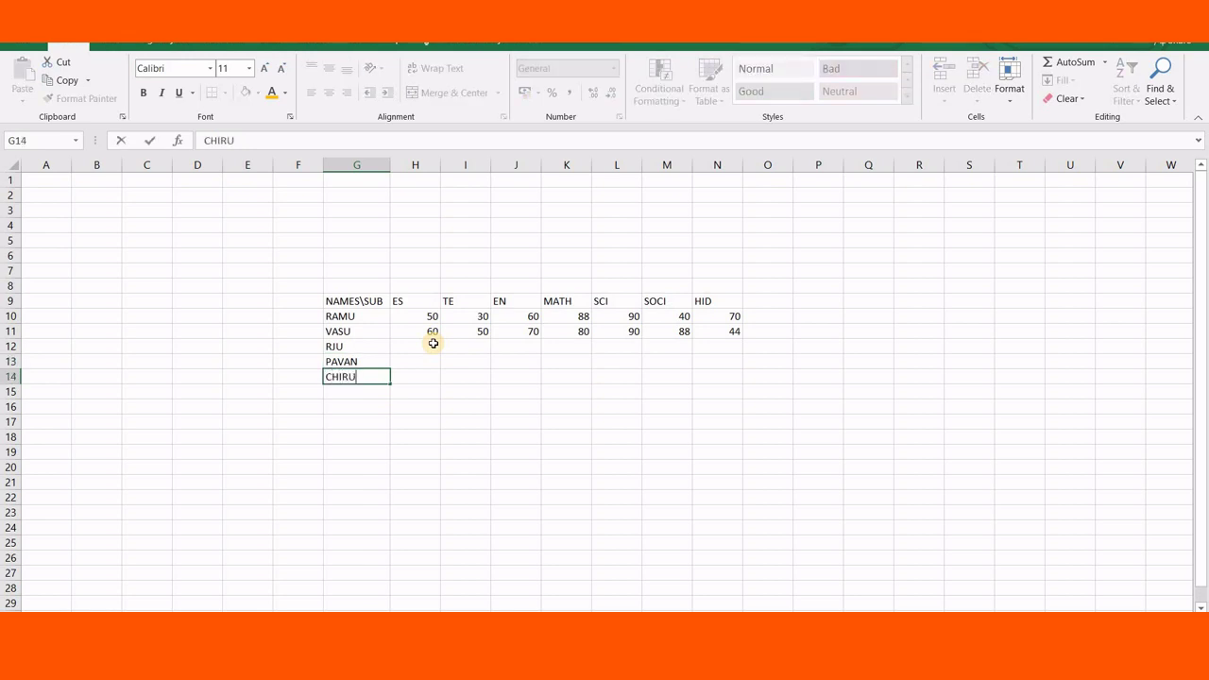
key(Return)
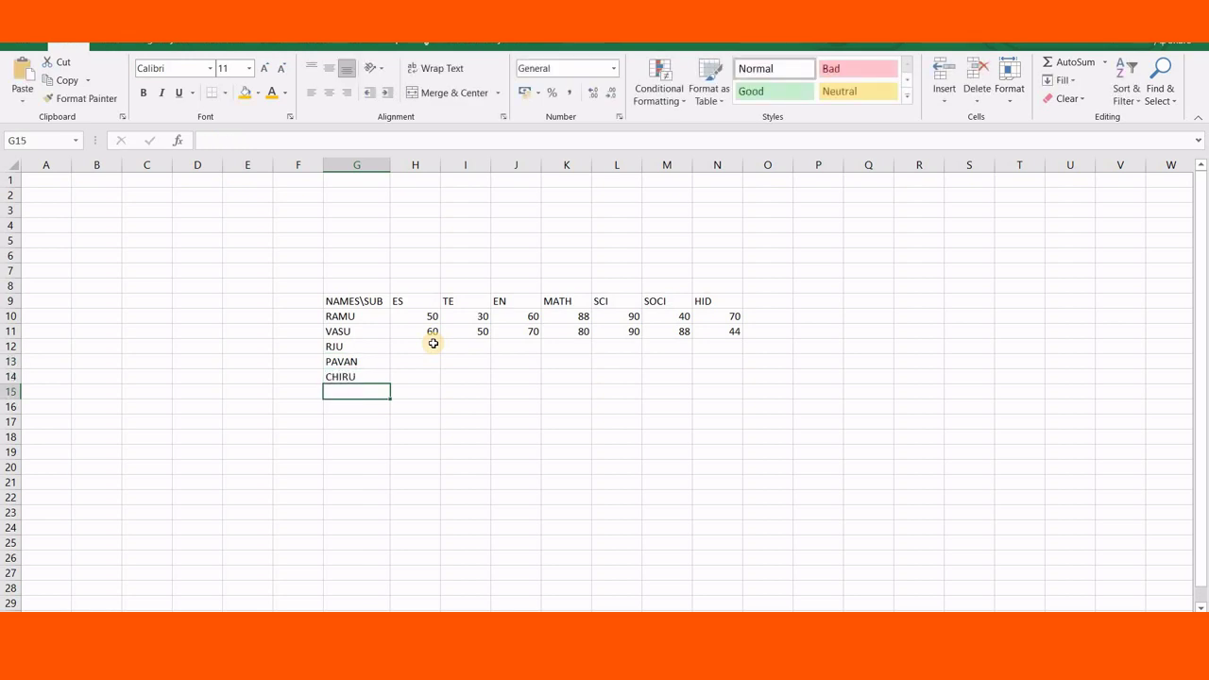
text(BAU)
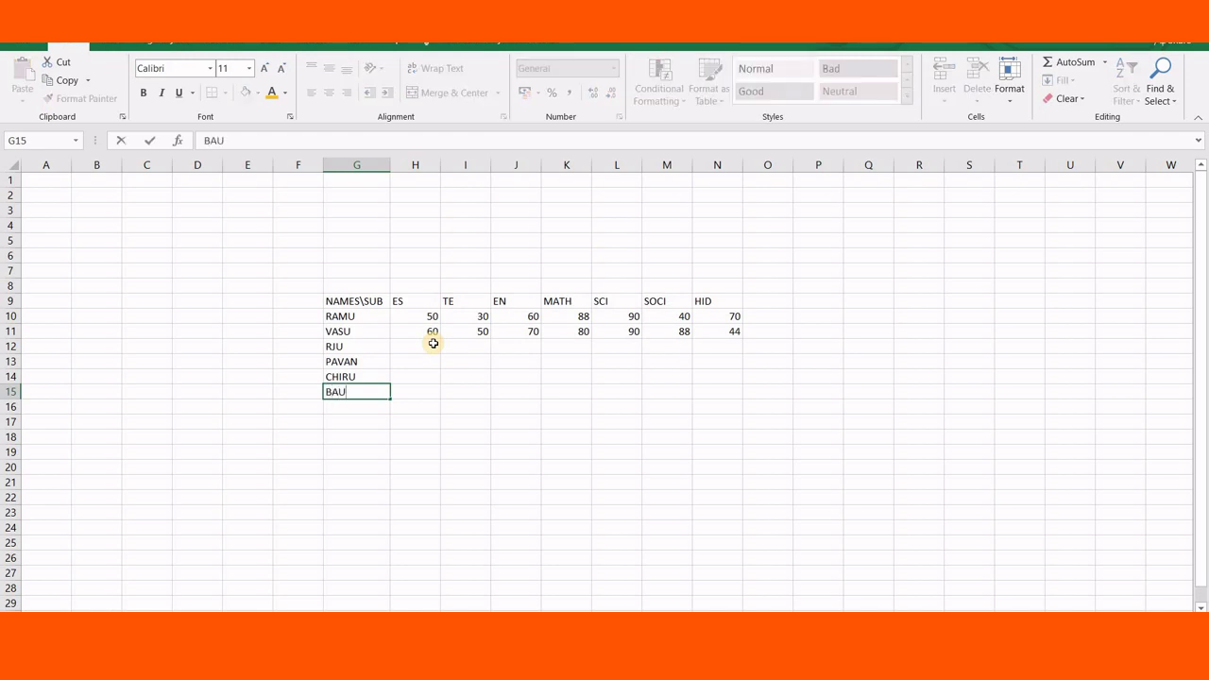
key(Up)
key(Right)
key(Up)
key(Up)
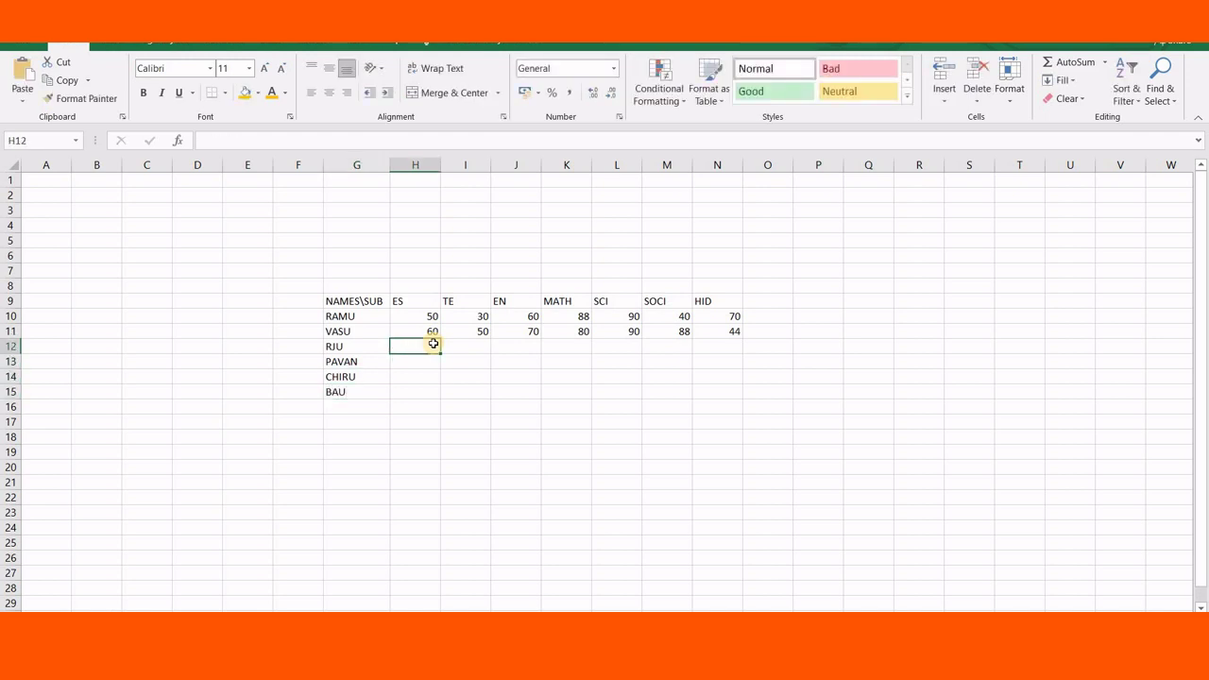
Fill RJU's marks in row 12: 4, 66, 87, 89, 34, 56 and 67.
text(4)
key(Tab)
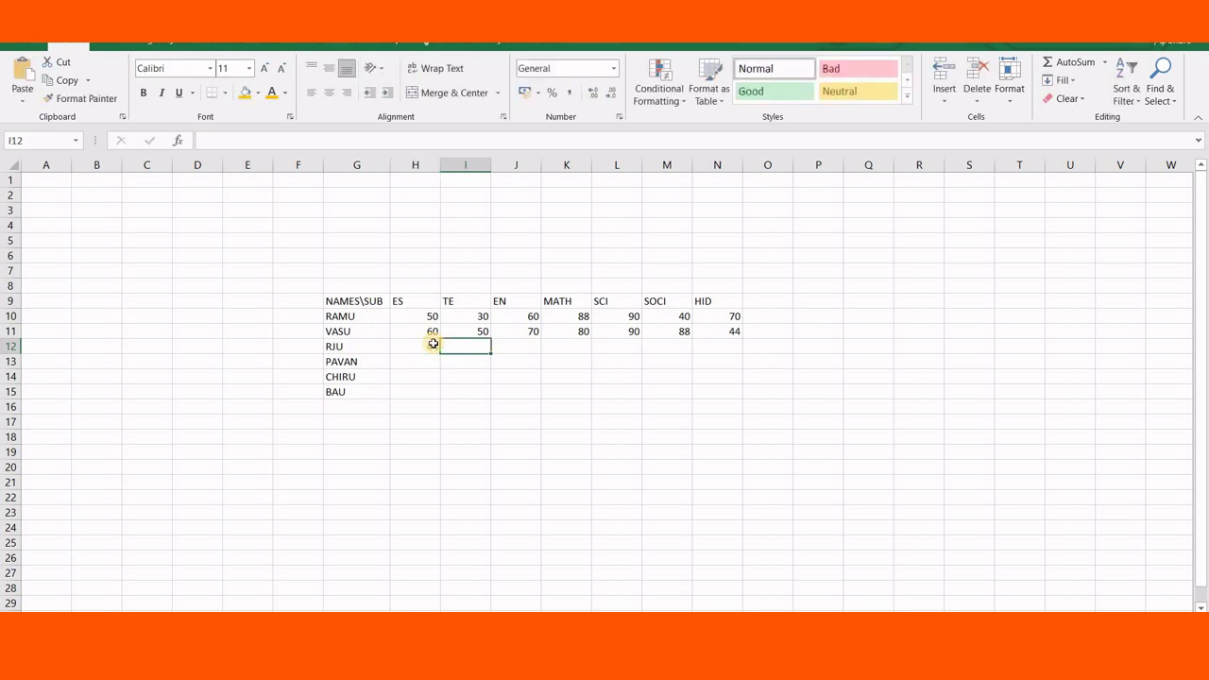
text(66)
key(Tab)
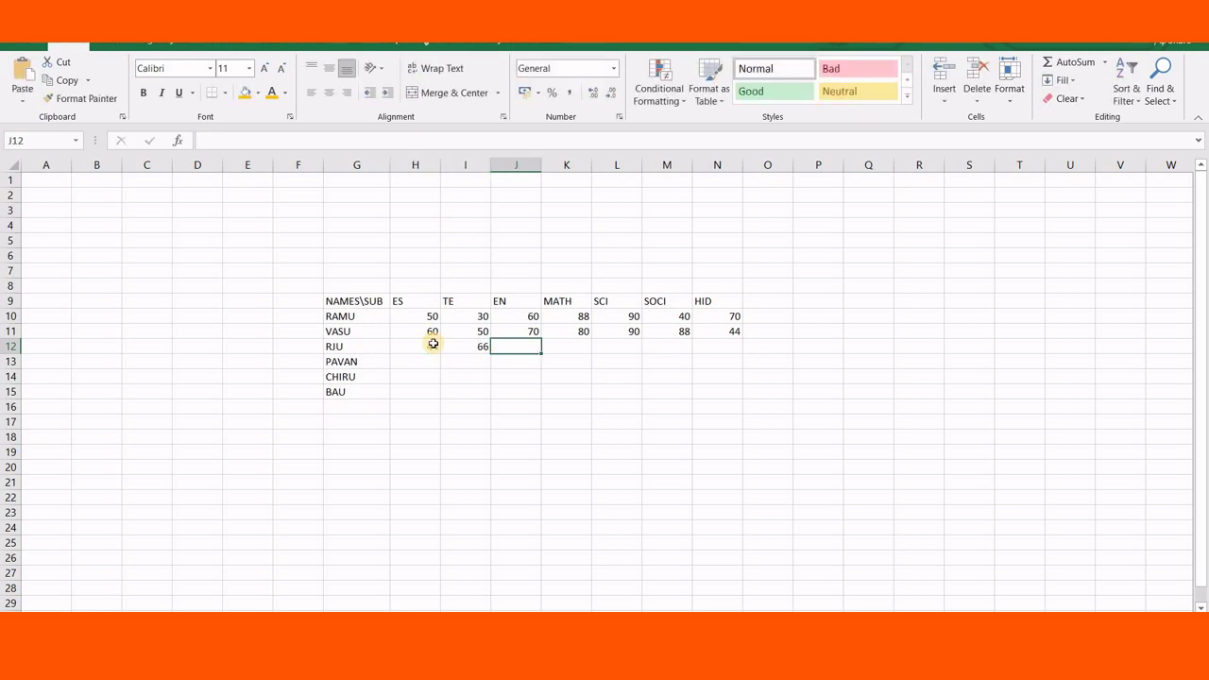
text(87)
key(Tab)
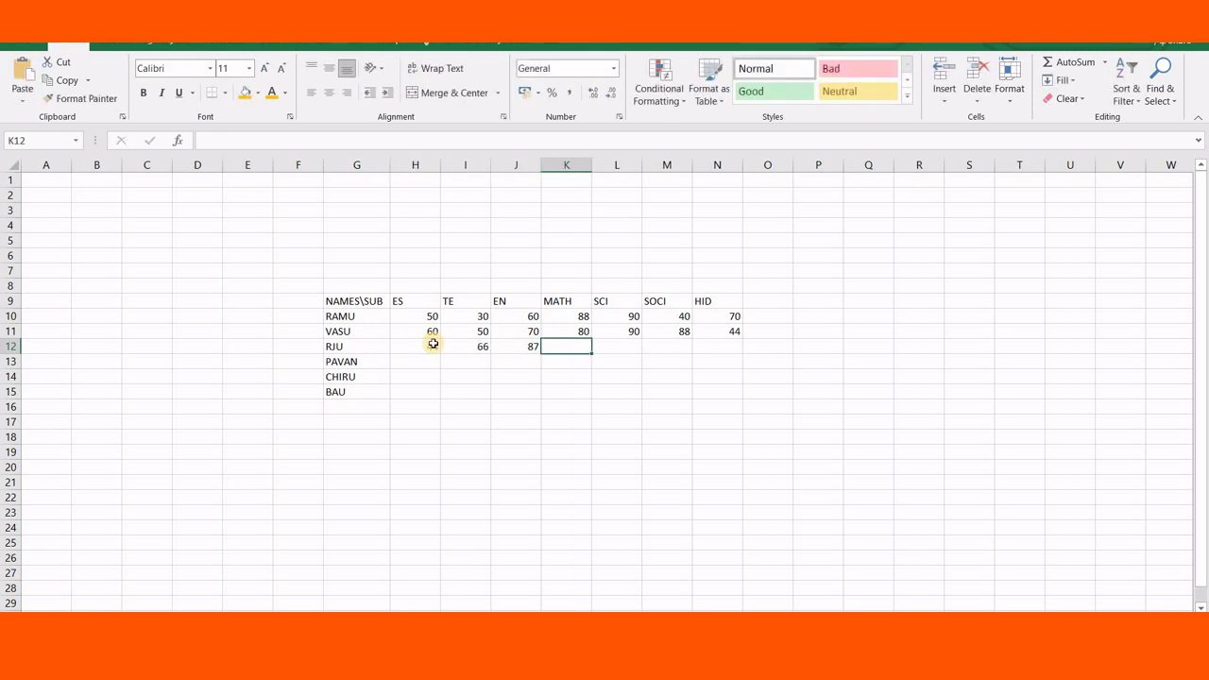
text(89)
key(Tab)
text(34)
key(Tab)
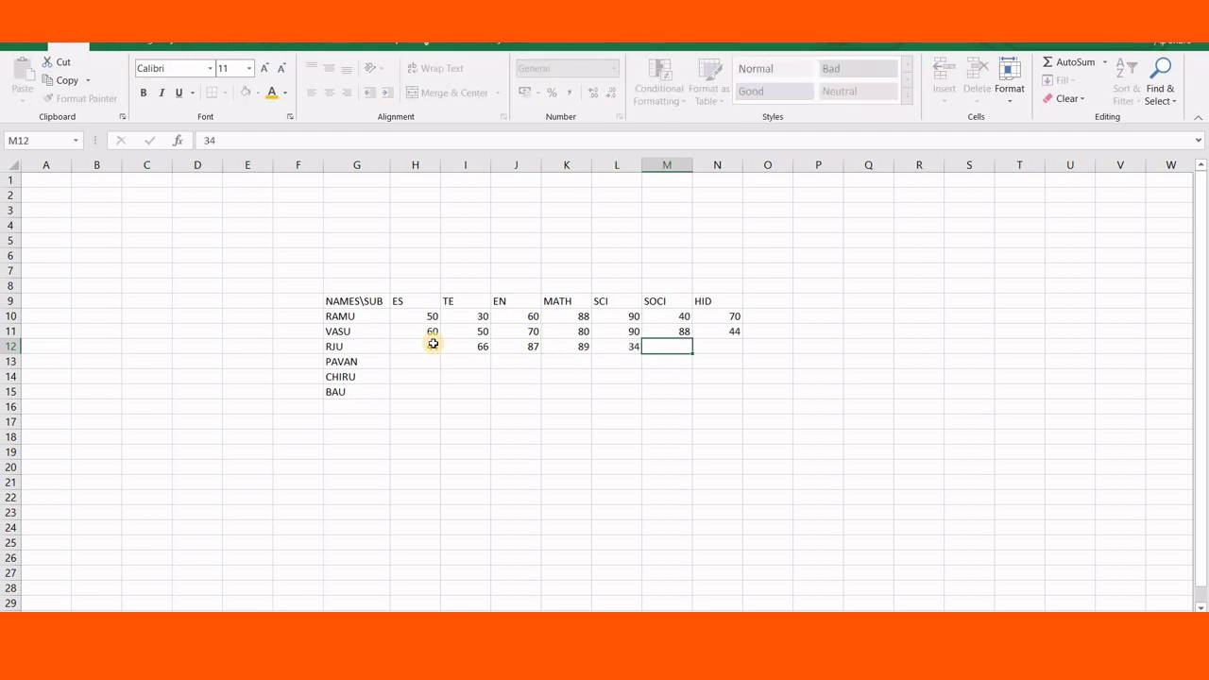
text(56)
key(Tab)
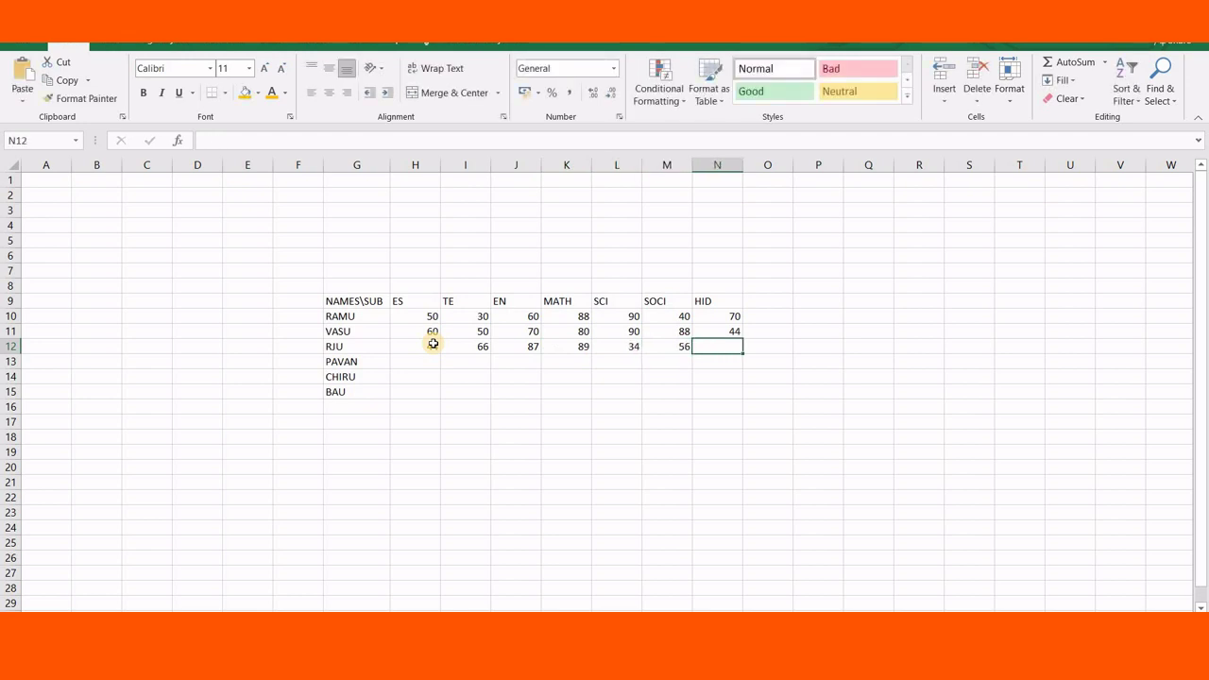
text(67)
key(Tab)
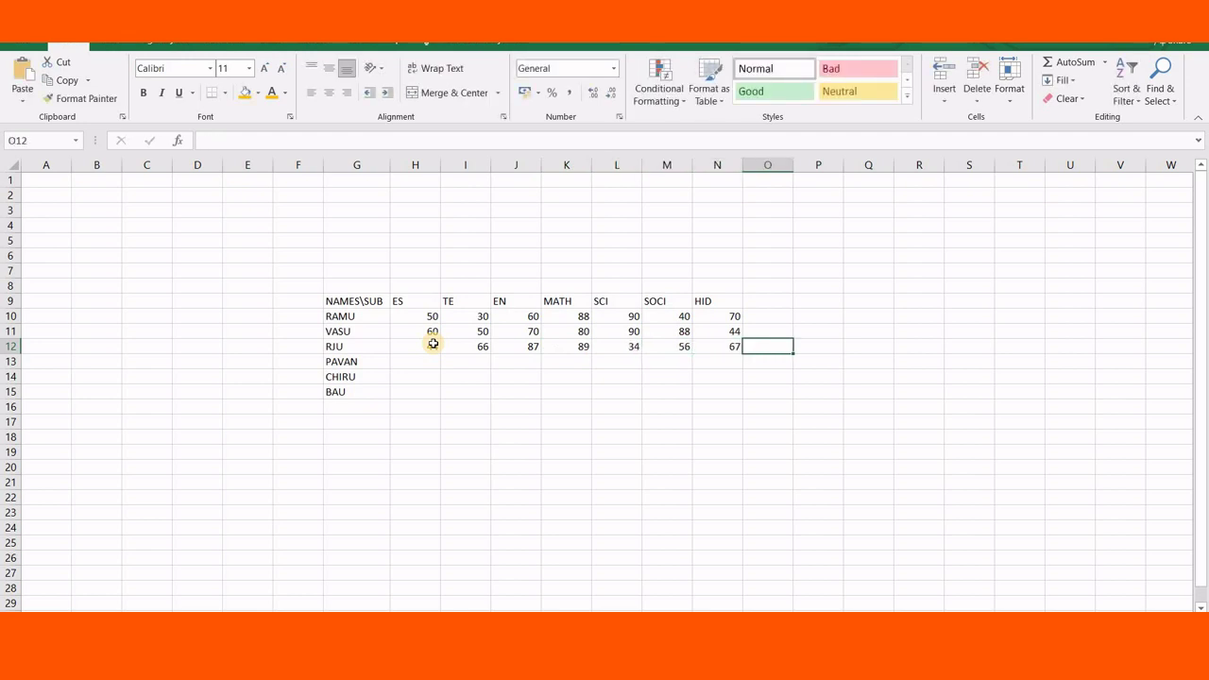
Enter PAVAN's ES mark 56 and TE mark 46, correcting mistyped values.
key(Down)
key(Left)
key(Left)
key(Left)
key(Left)
key(Left)
key(Left)
key(Right)
key(Right)
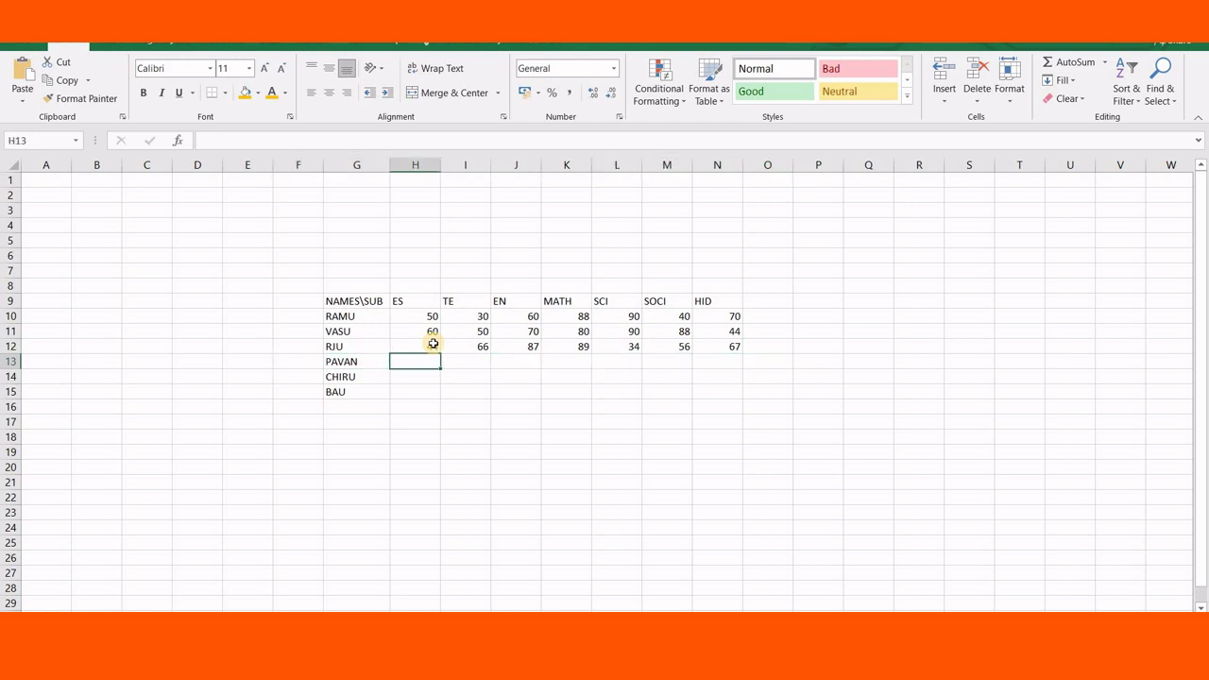
key(Right)
key(Left)
text(44)
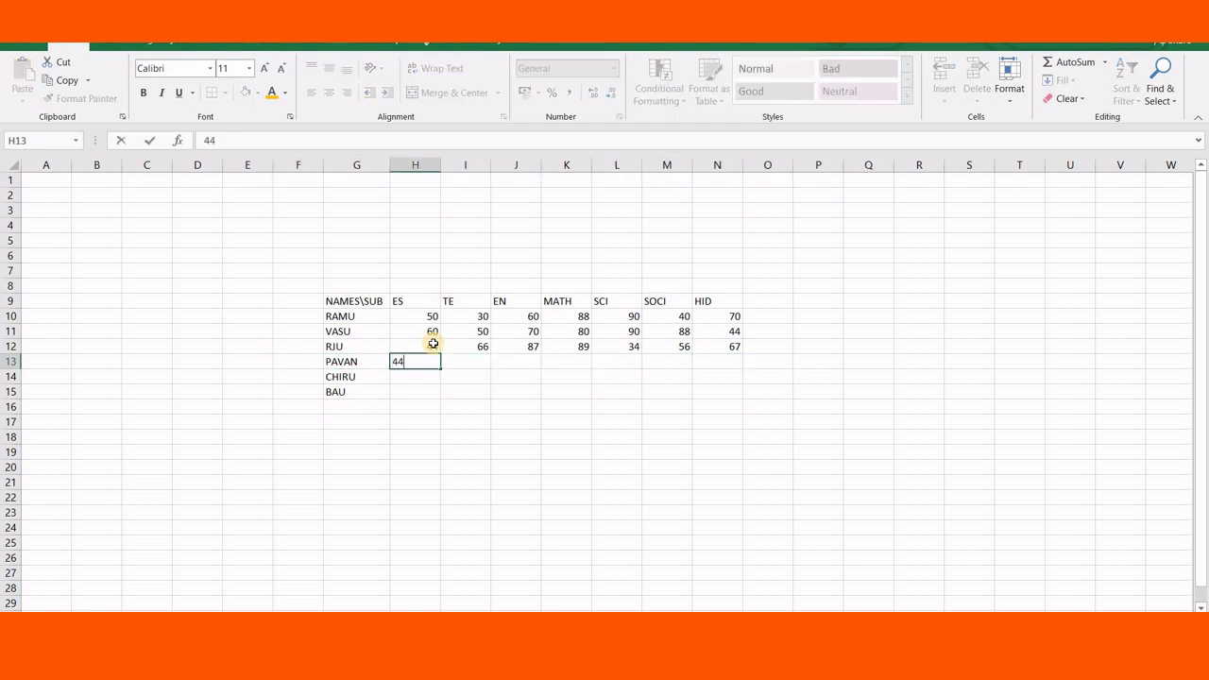
key(BackSpace)
text(76)
key(Tab)
key(Left)
key(Delete)
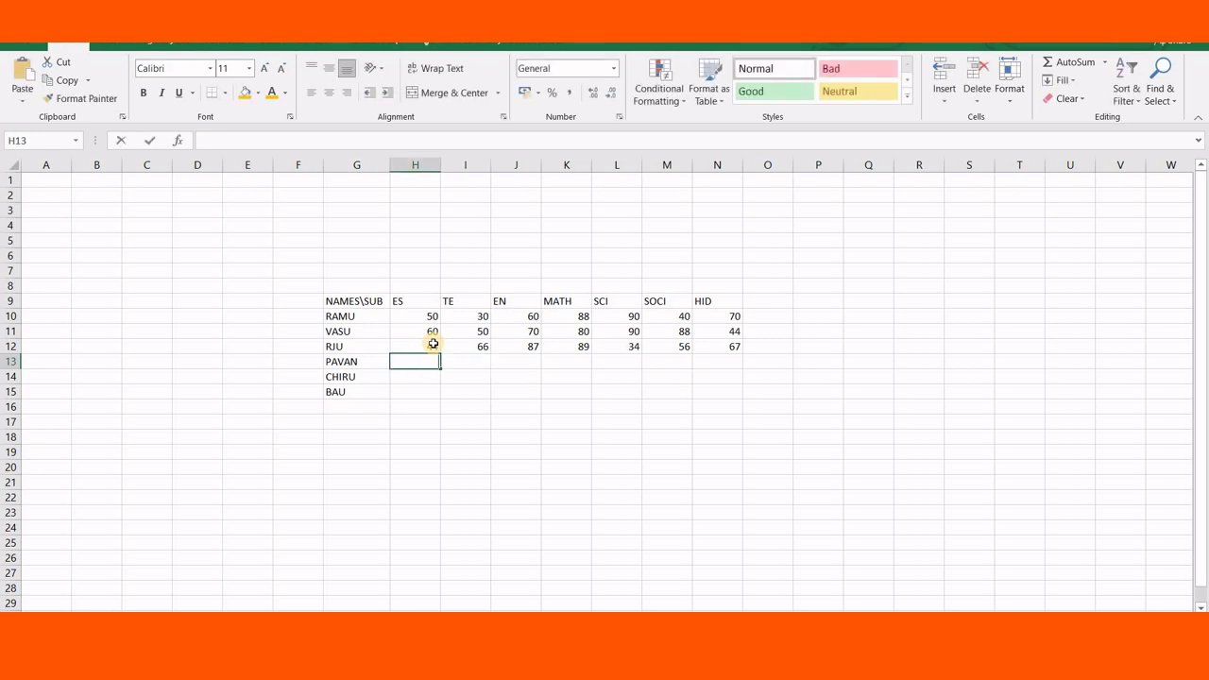
text(56)
key(Tab)
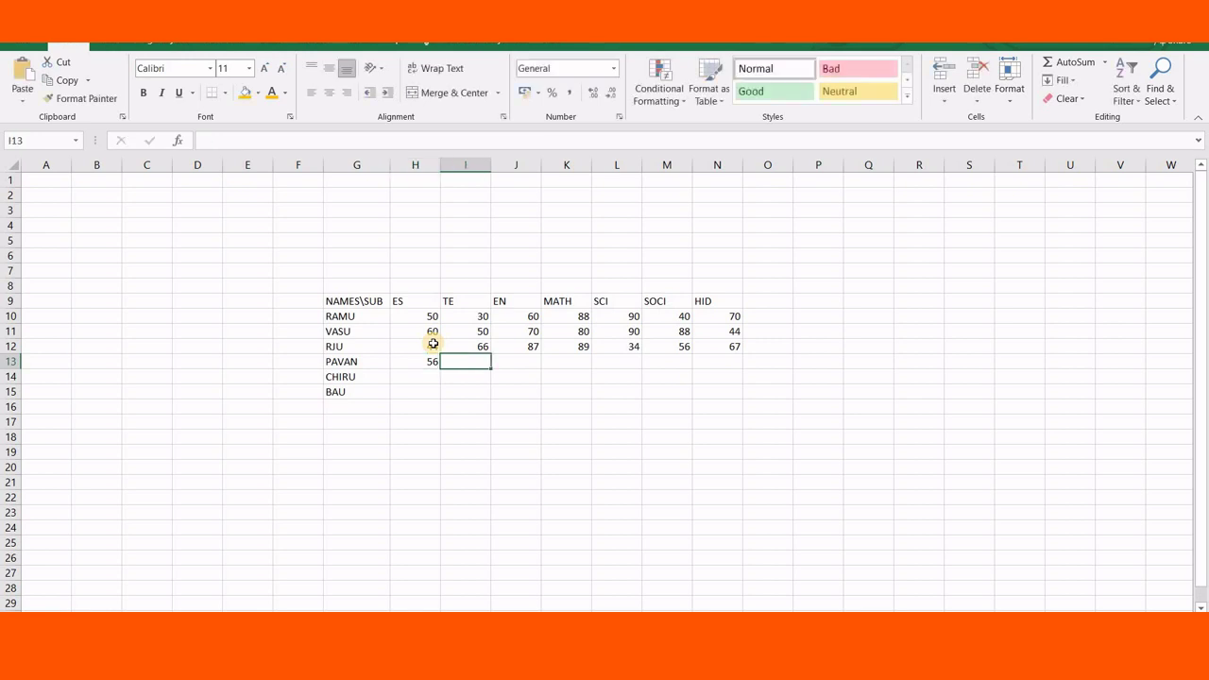
text(66)
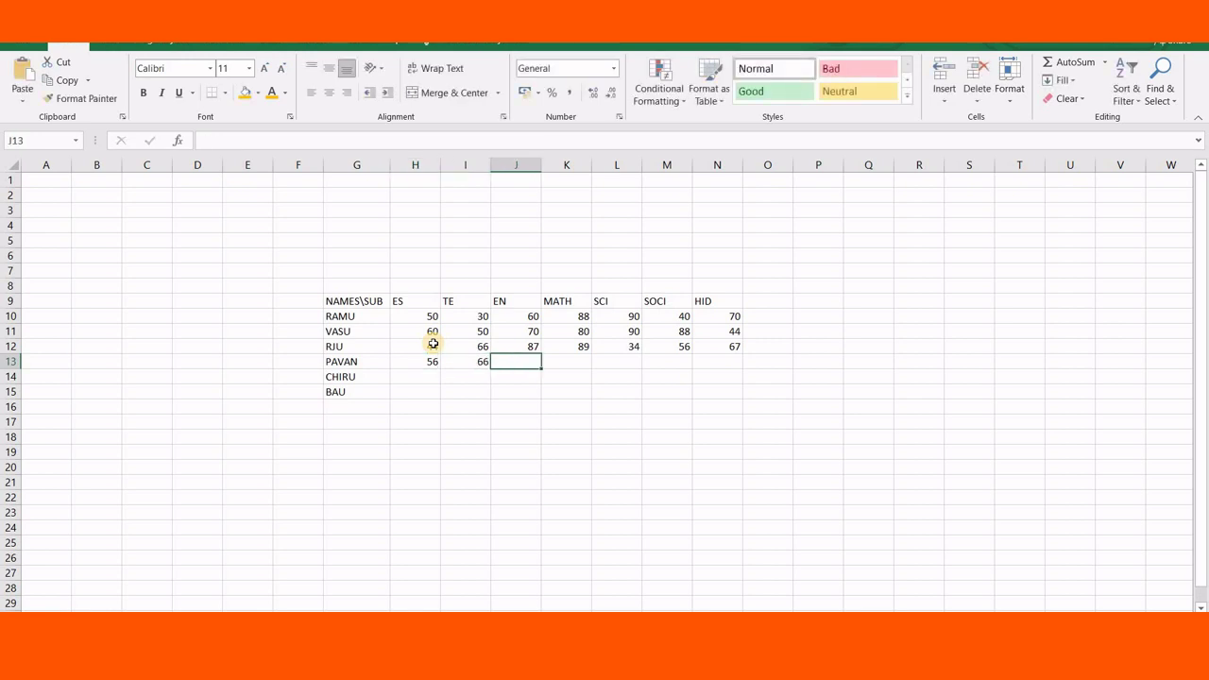
key(Left)
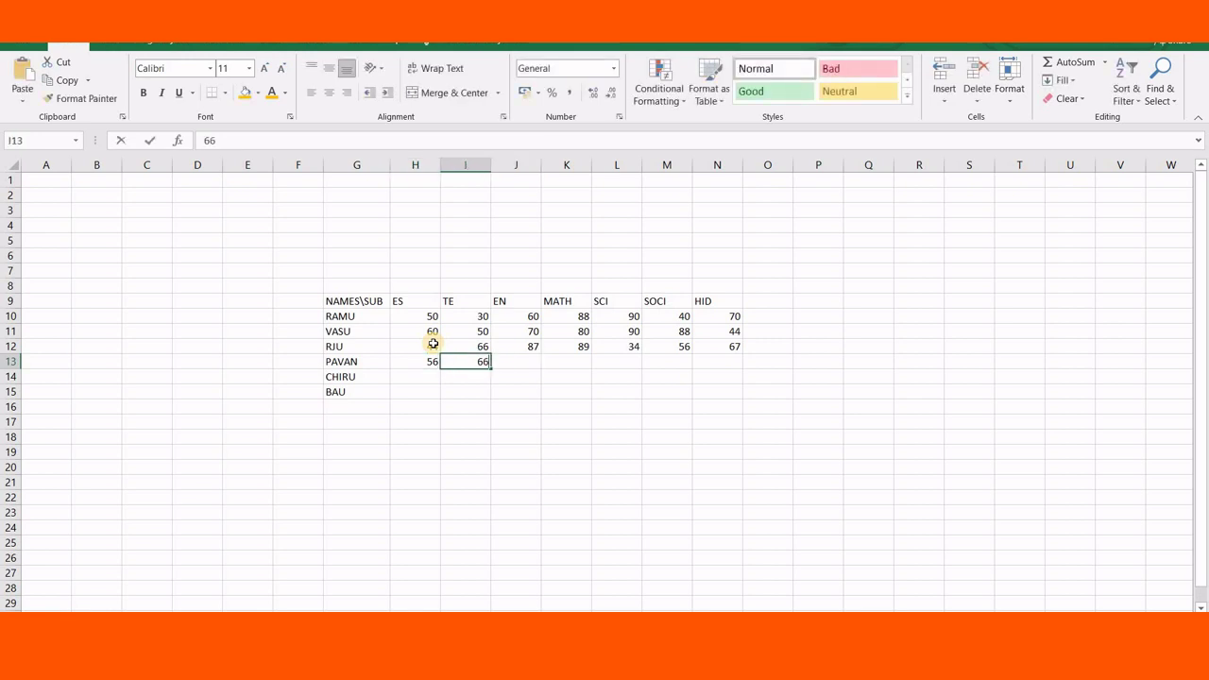
text(4)
key(Tab)
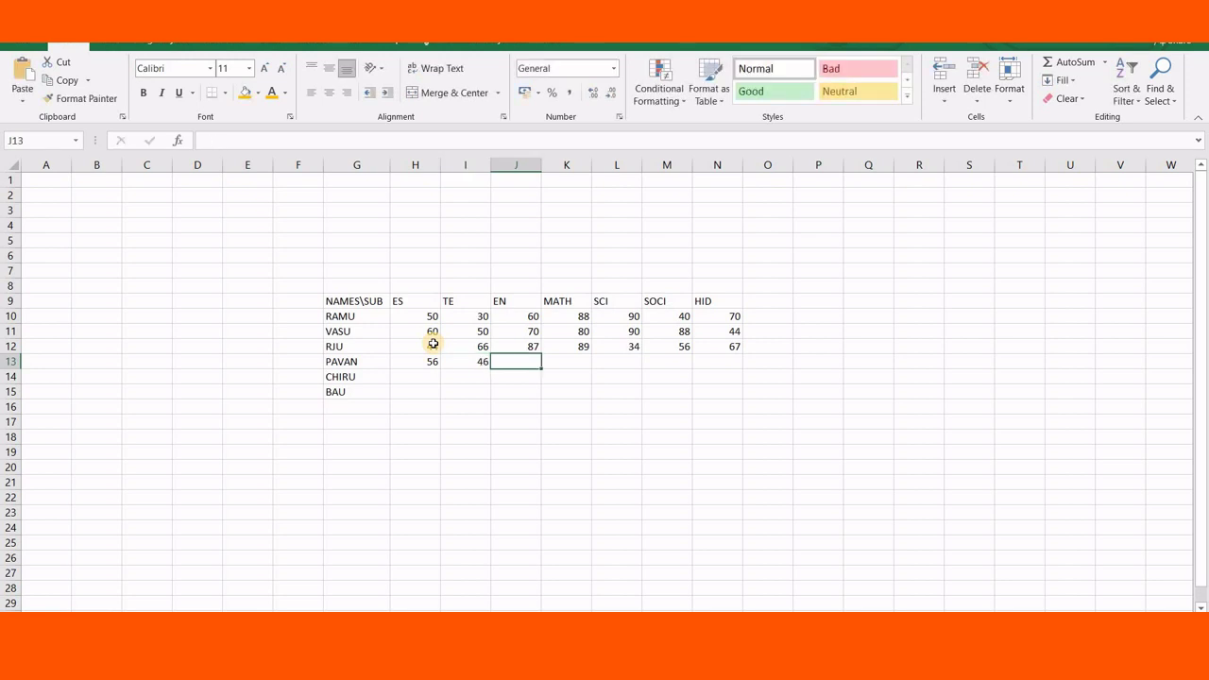
Enter PAVAN's remaining marks: EN 2, MATH 5, SCI 66, SOCI 90, HID 70.
text(2)
key(Tab)
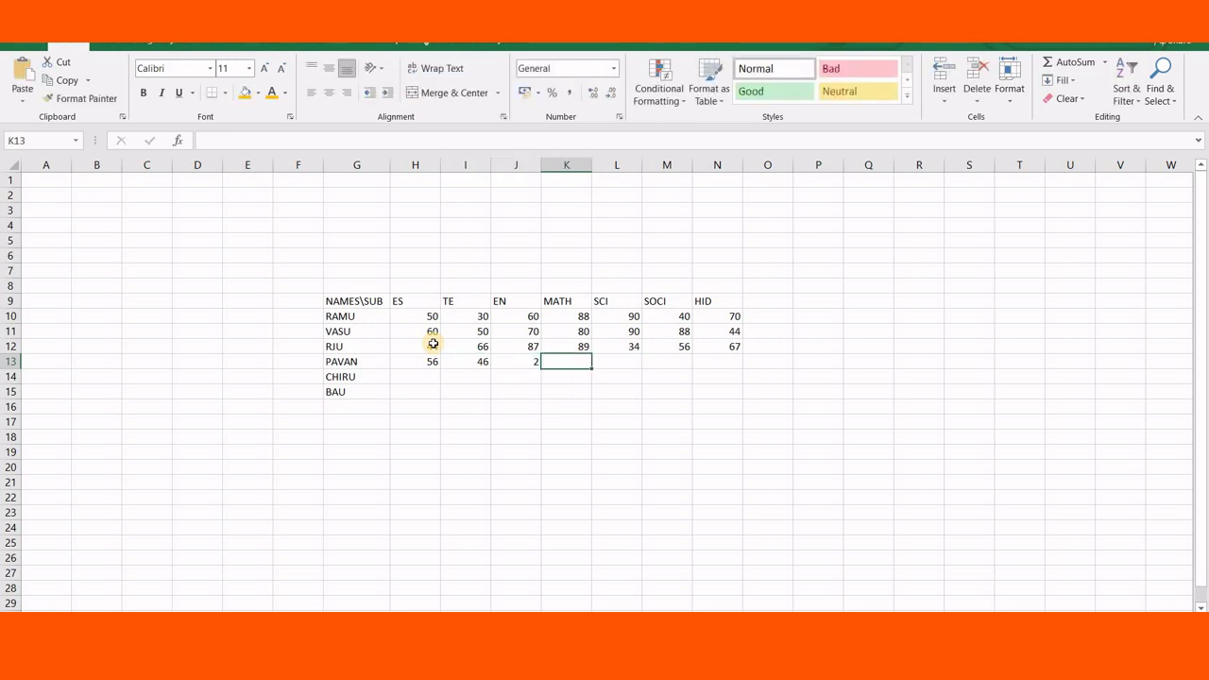
text(5)
key(Tab)
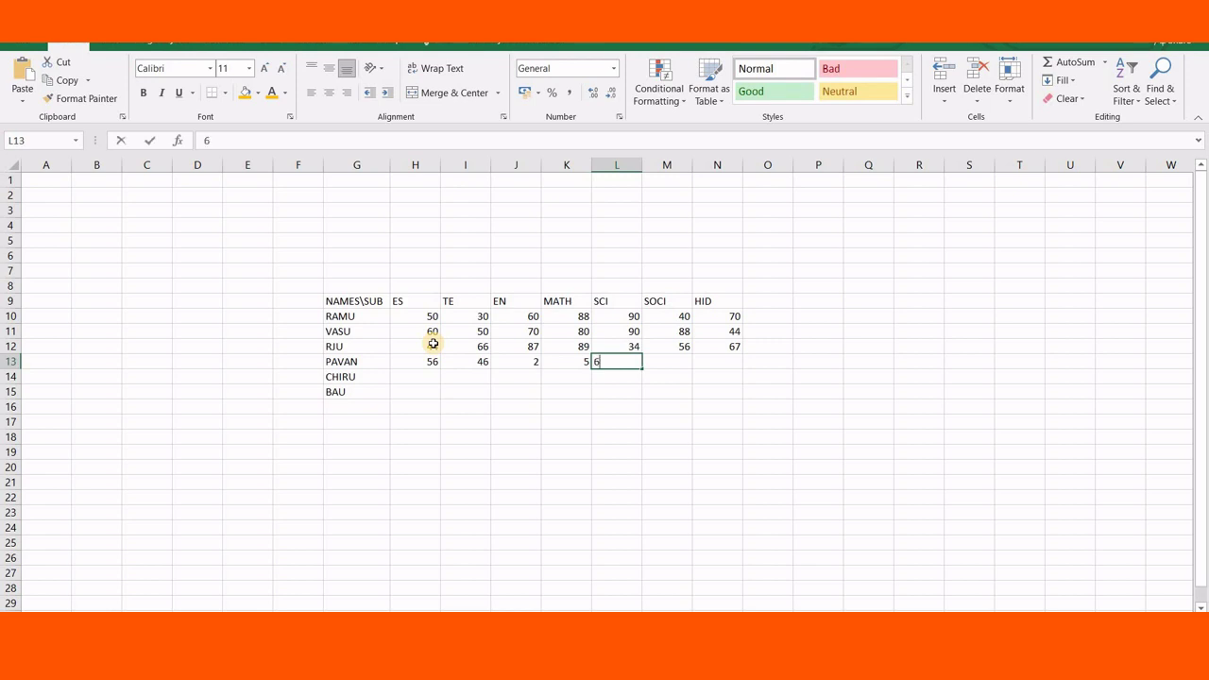
text(6)
key(Tab)
text(90)
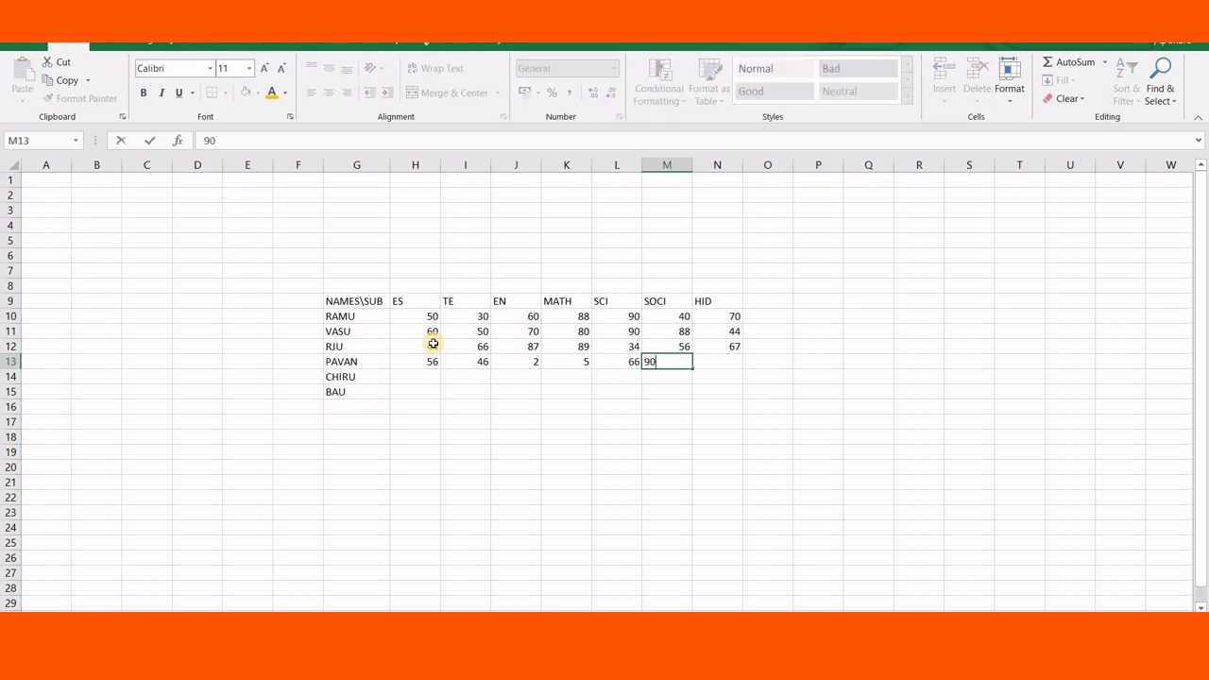
key(Tab)
text(70)
key(Tab)
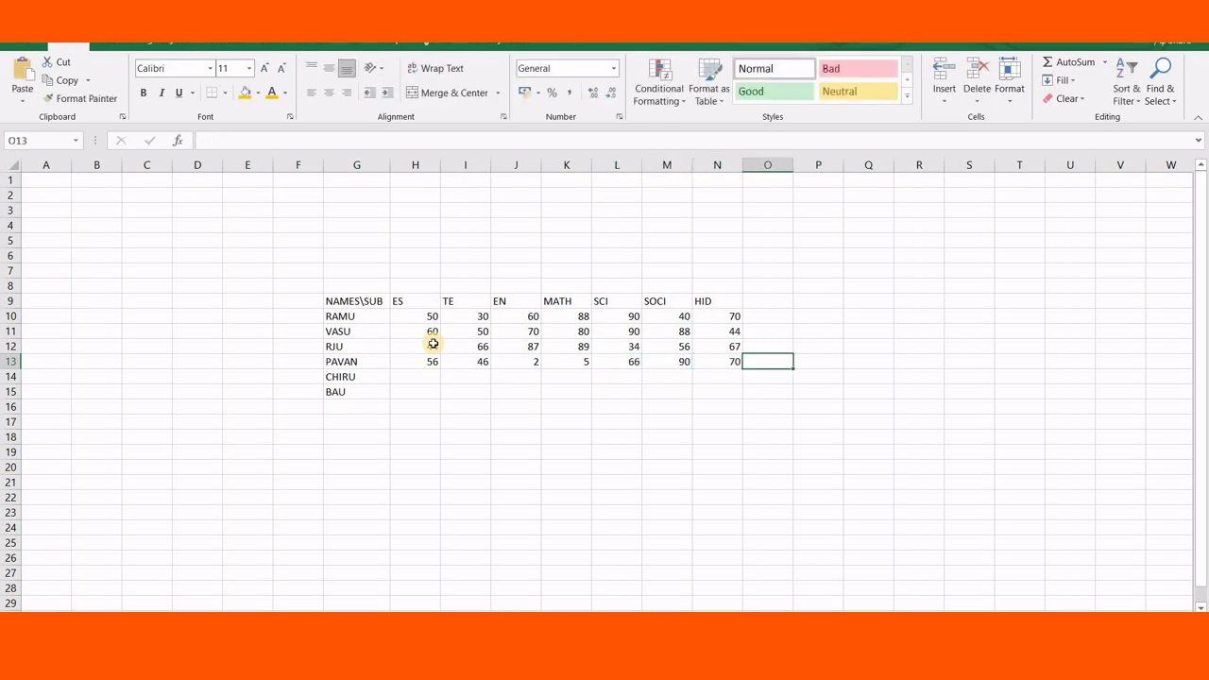
key(Down)
key(Left)
key(Down)
key(Left)
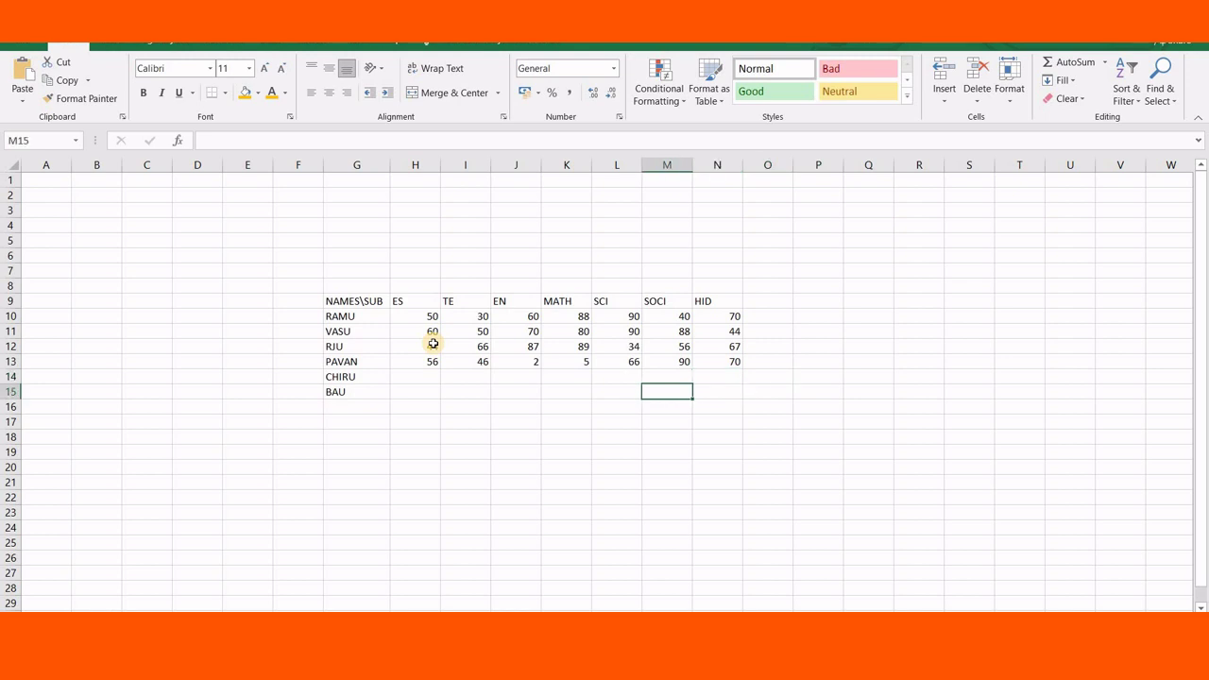
key(Up)
key(Up)
key(Left)
key(Left)
key(Left)
key(Left)
key(Left)
Enter CHIRU's marks in row 14: 95, 76, 87, 98, 90, 57 and 79.
key(Down)
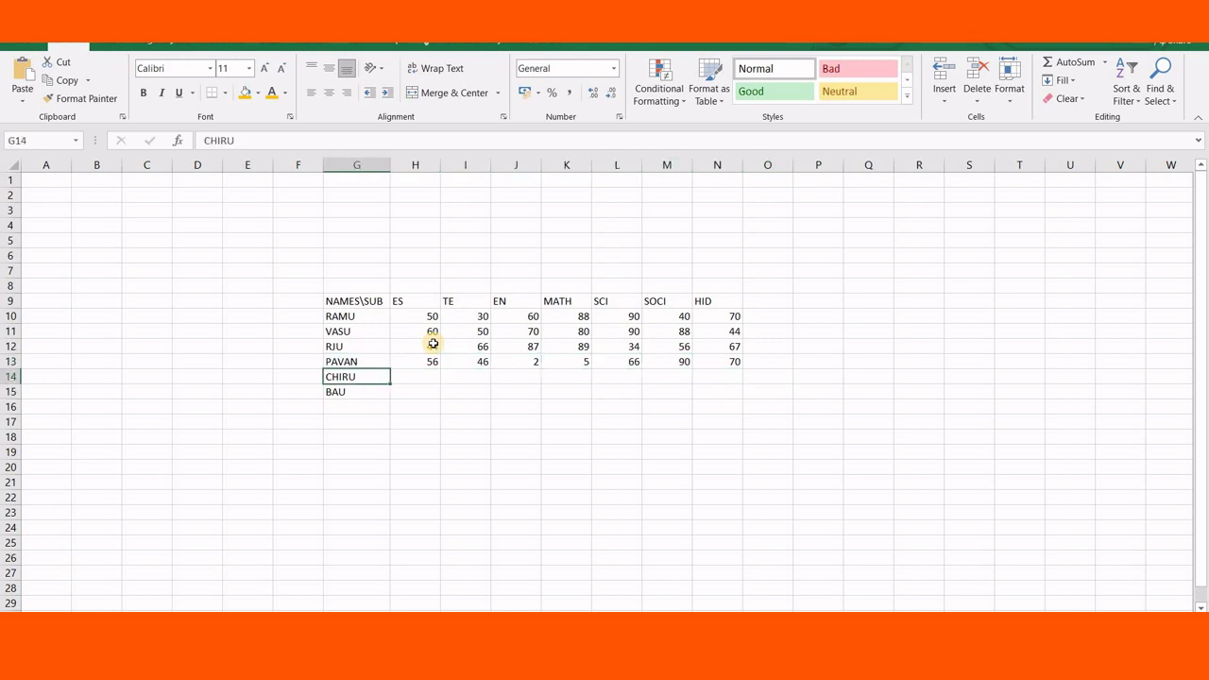
key(Right)
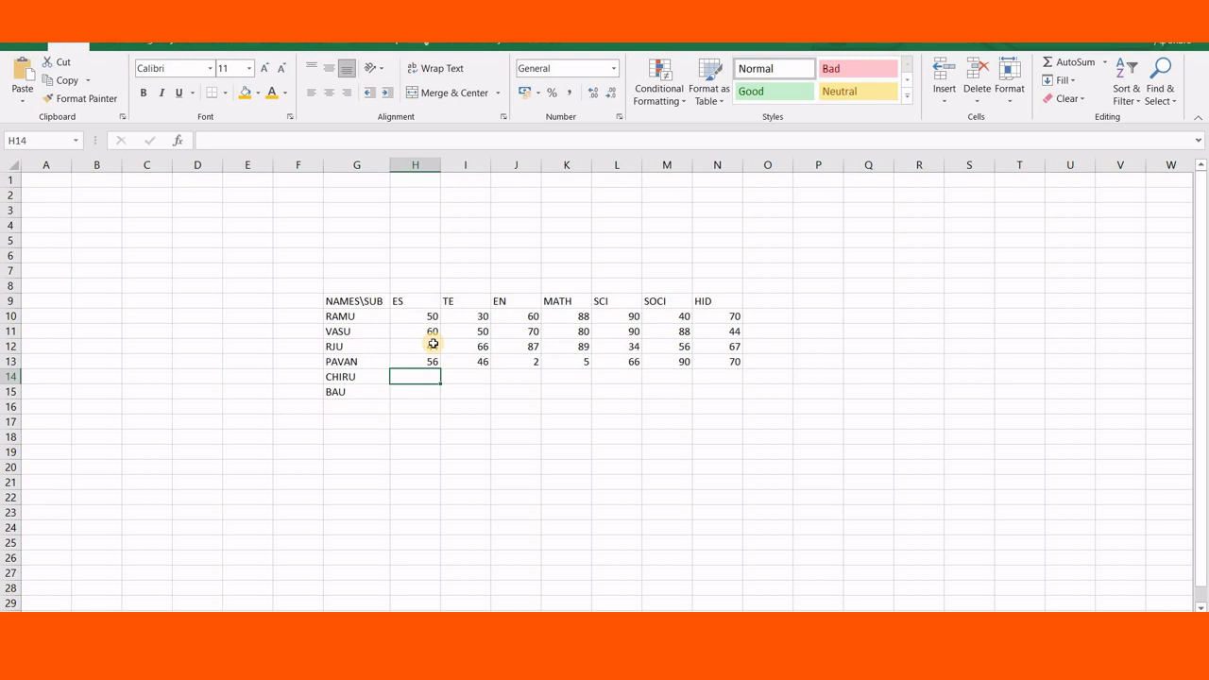
text(95)
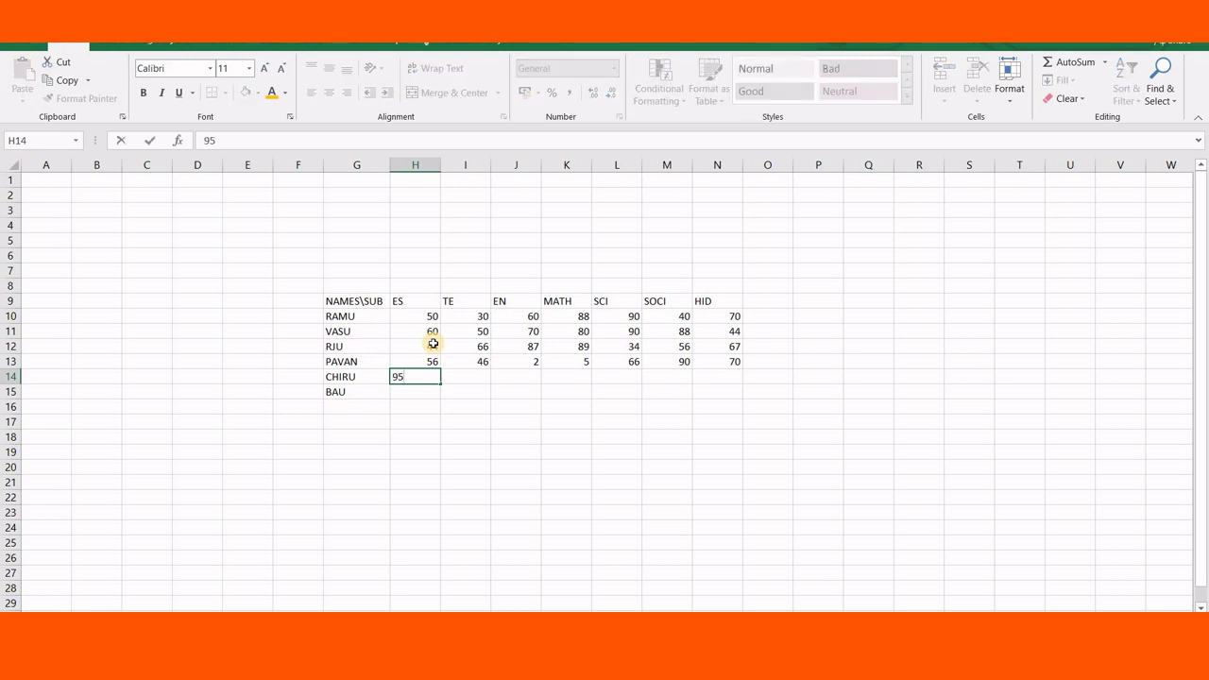
key(Right)
text(76)
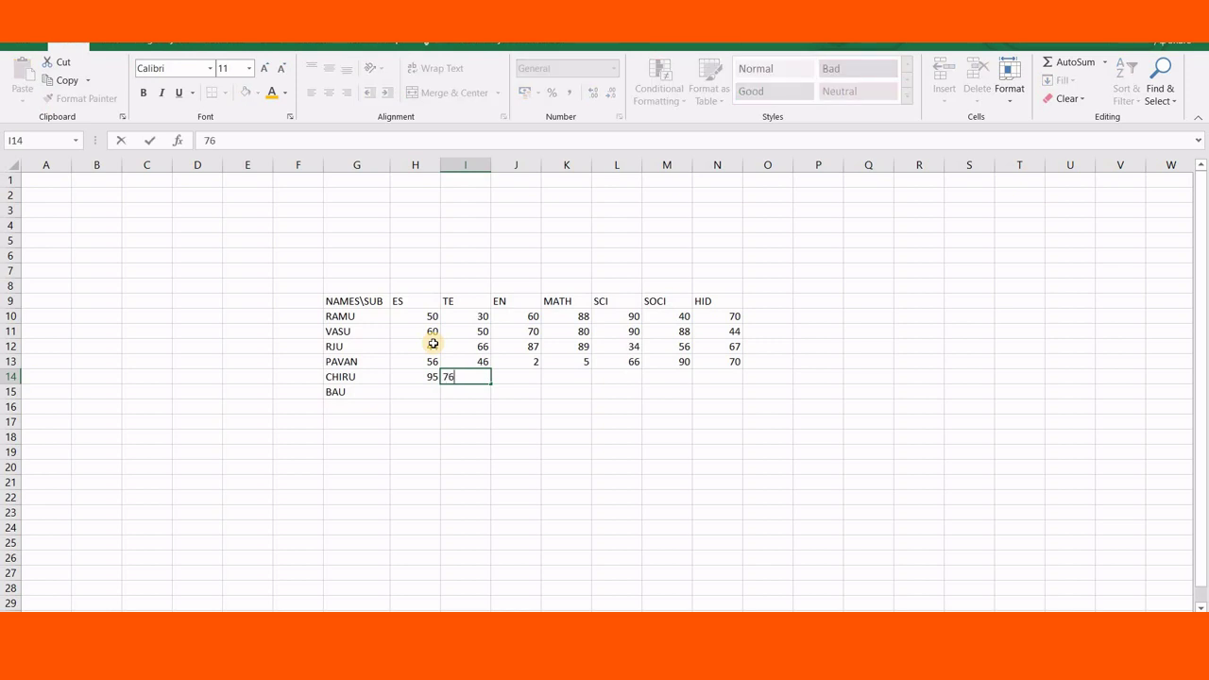
key(Right)
text(87)
key(Right)
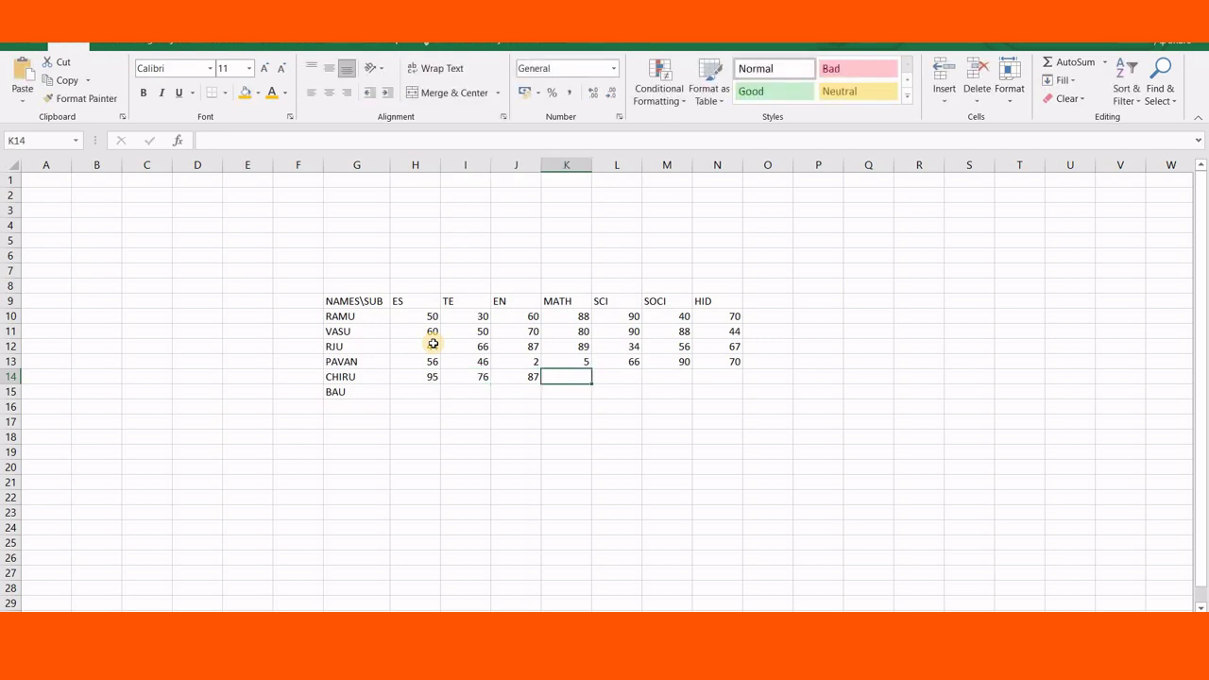
text(98)
key(Right)
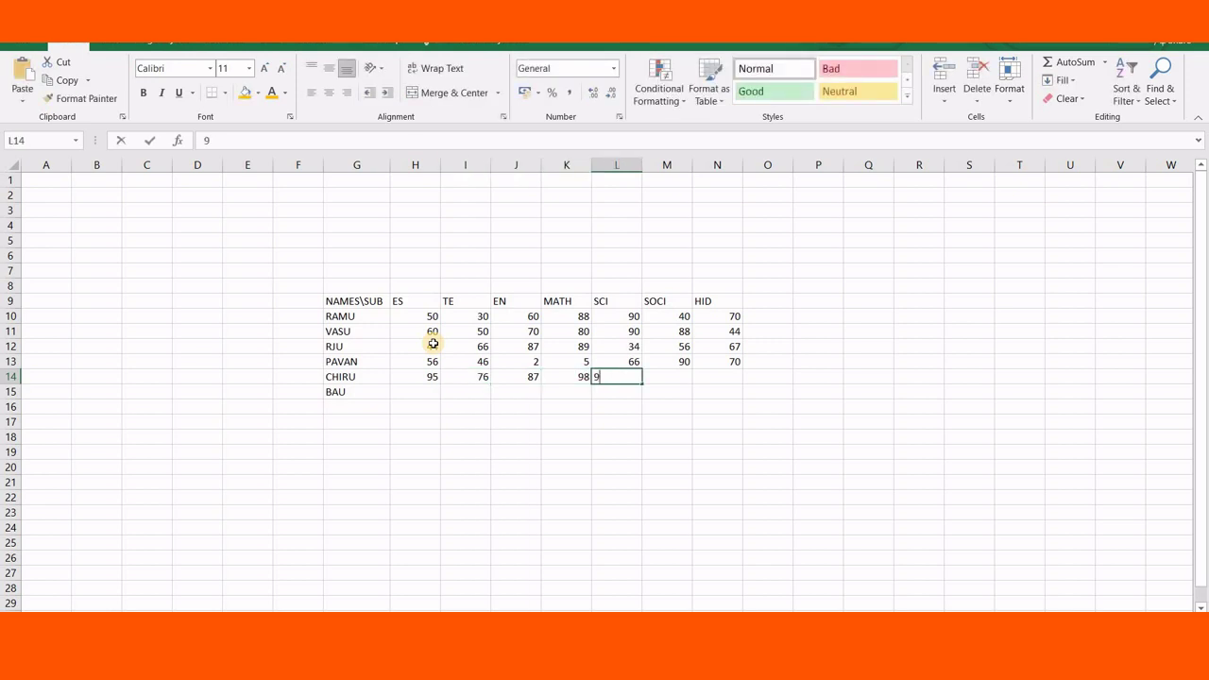
text(0)
key(Right)
text(5)
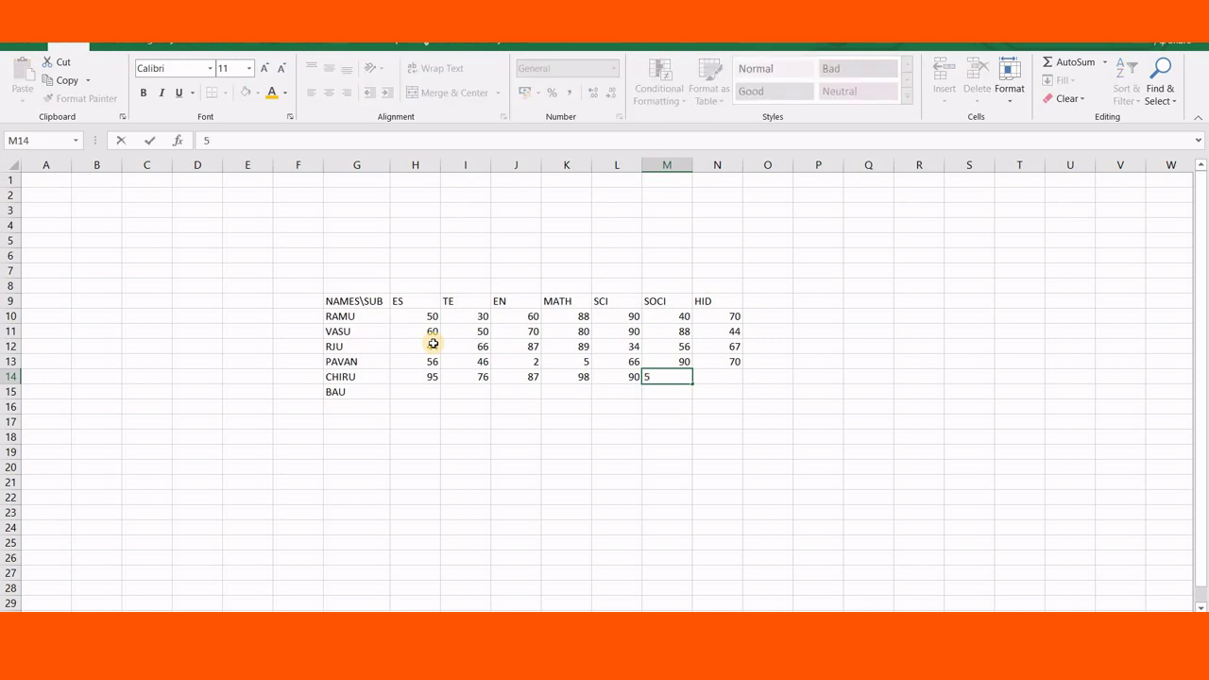
text(7)
key(Right)
text(7)
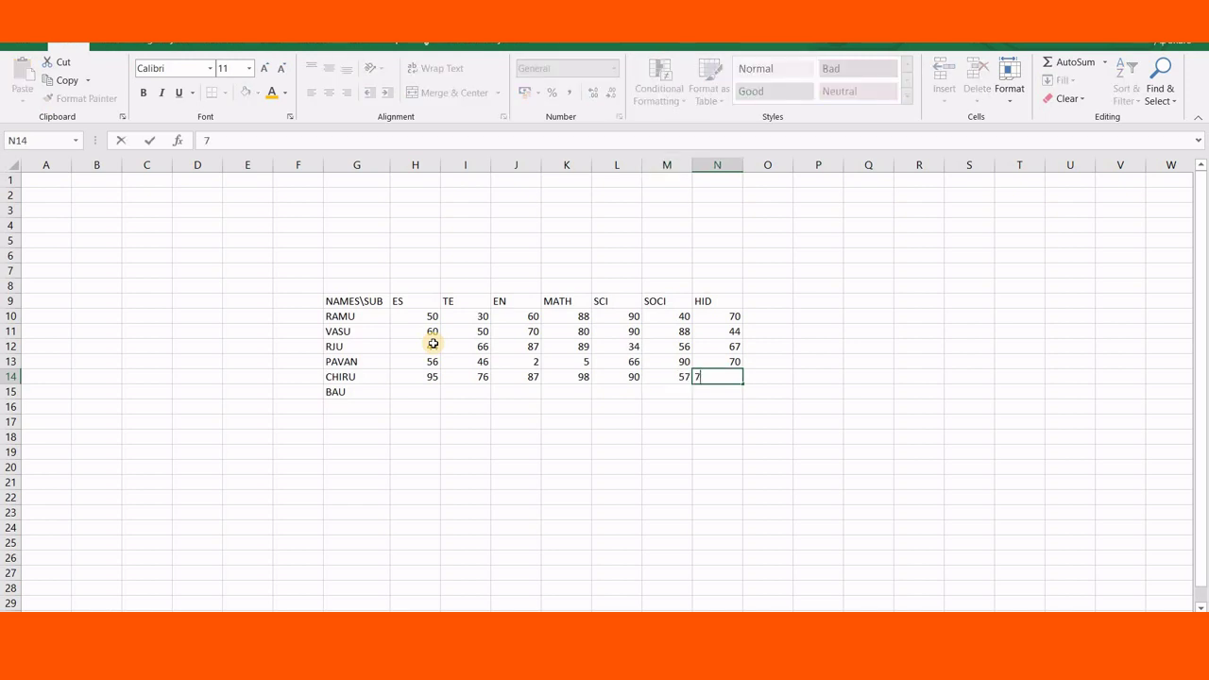
key(Return)
Correct the name BAU to BABU and enter BABU's marks, ending with SCI 70, SOCI 80, HID 90.
key(Left)
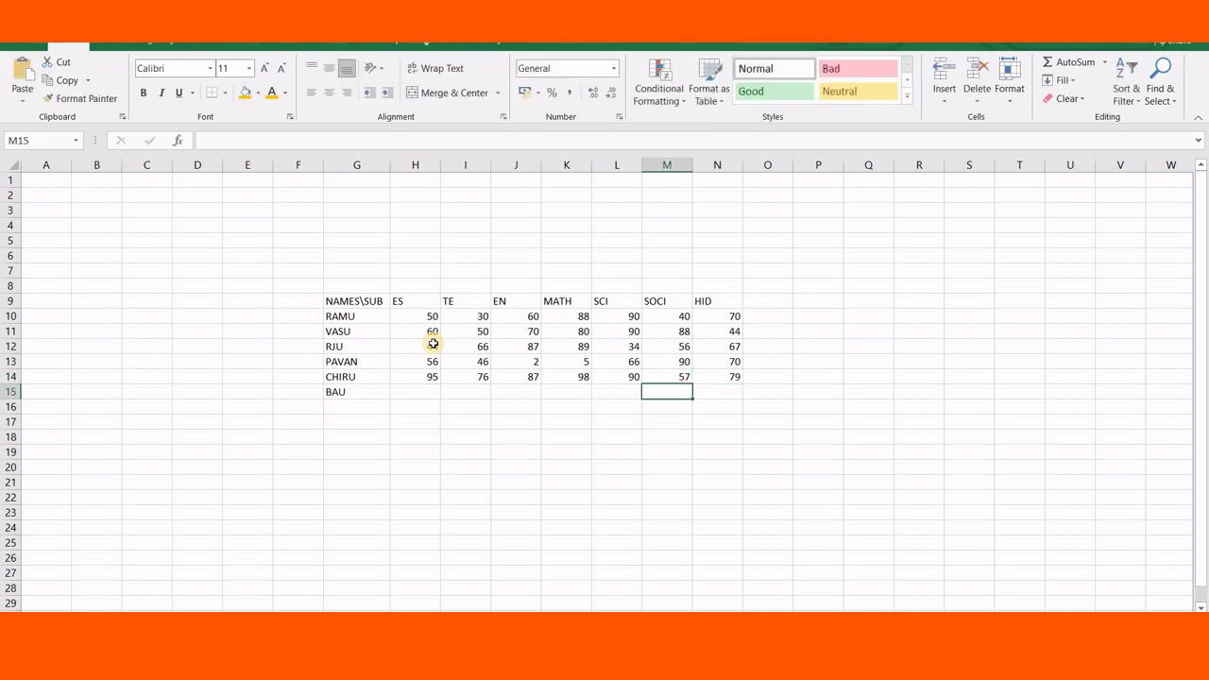
key(Left)
key(Left)
key(Left)
key(Left)
key(Left)
key(Left)
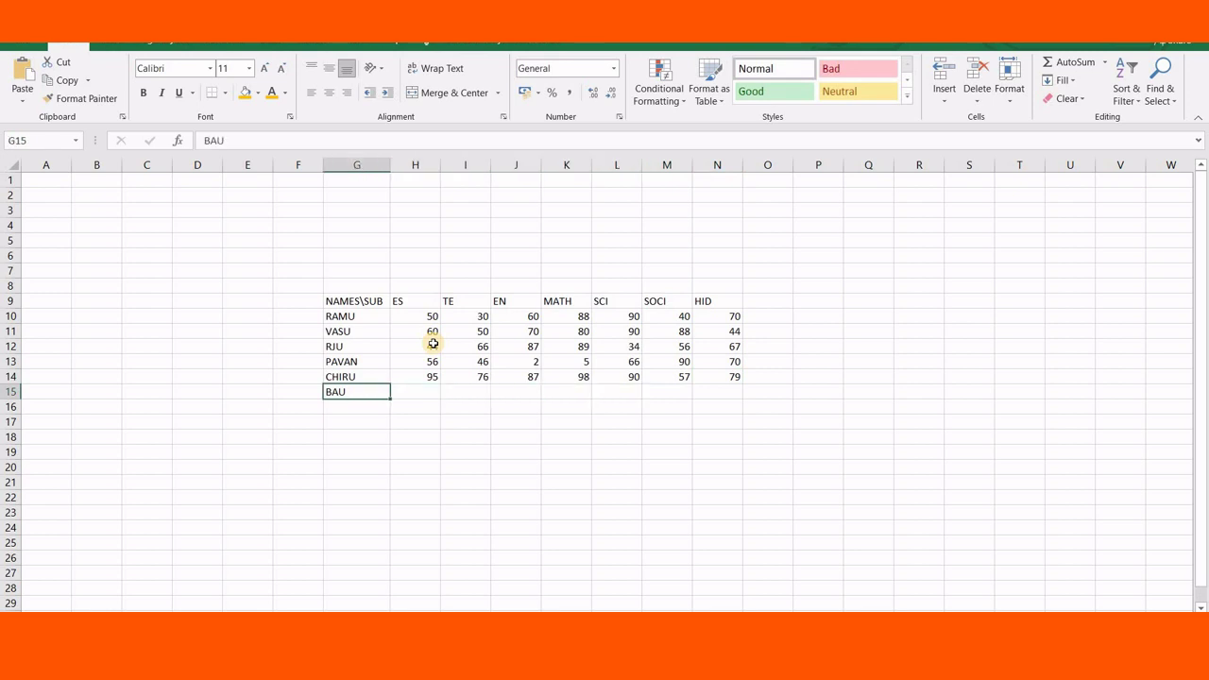
key(BackSpace)
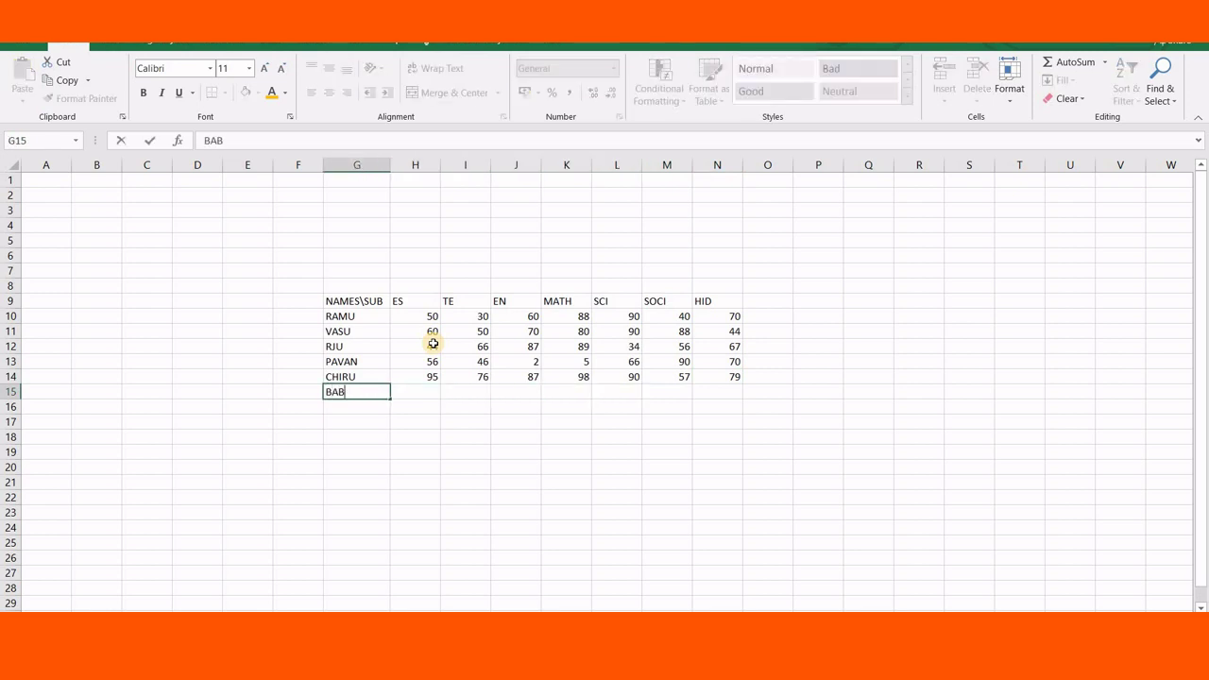
key(Tab)
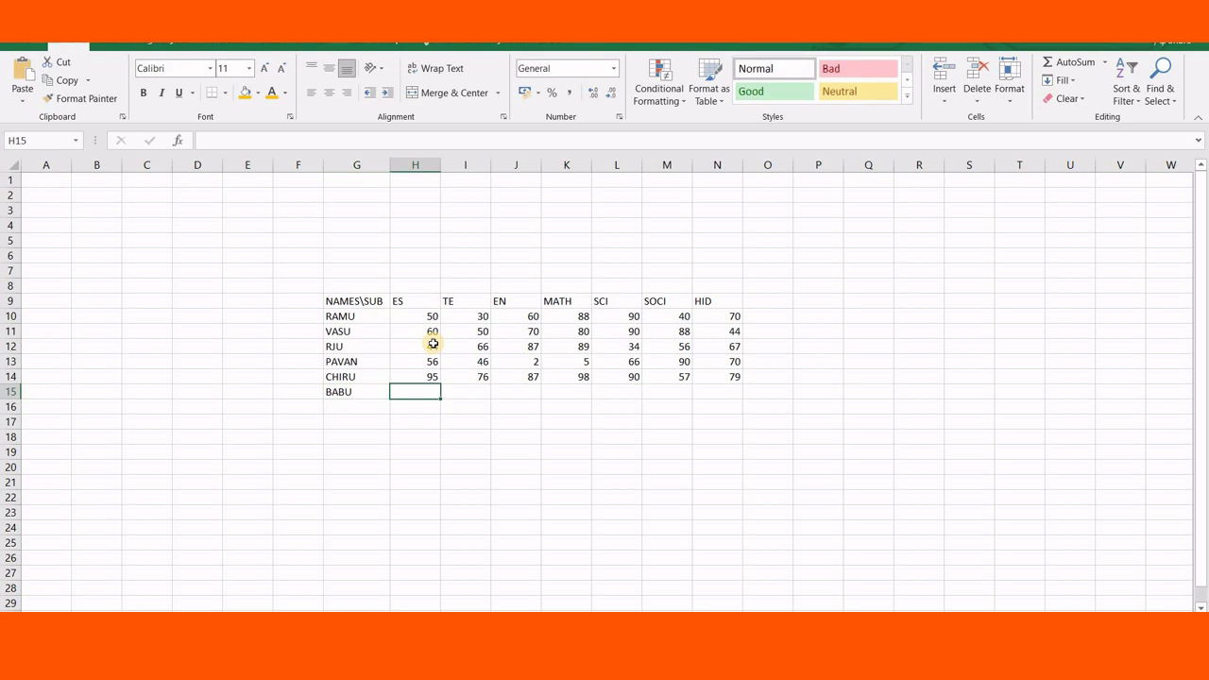
text(85)
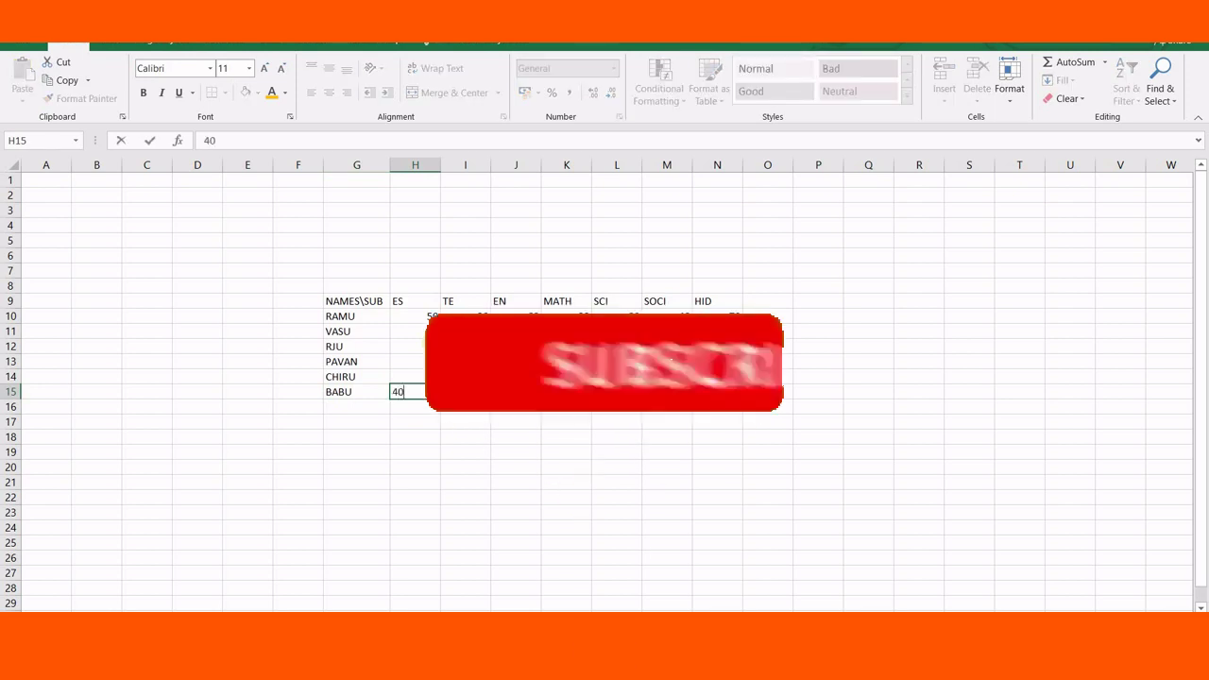
key(Tab)
text(4)
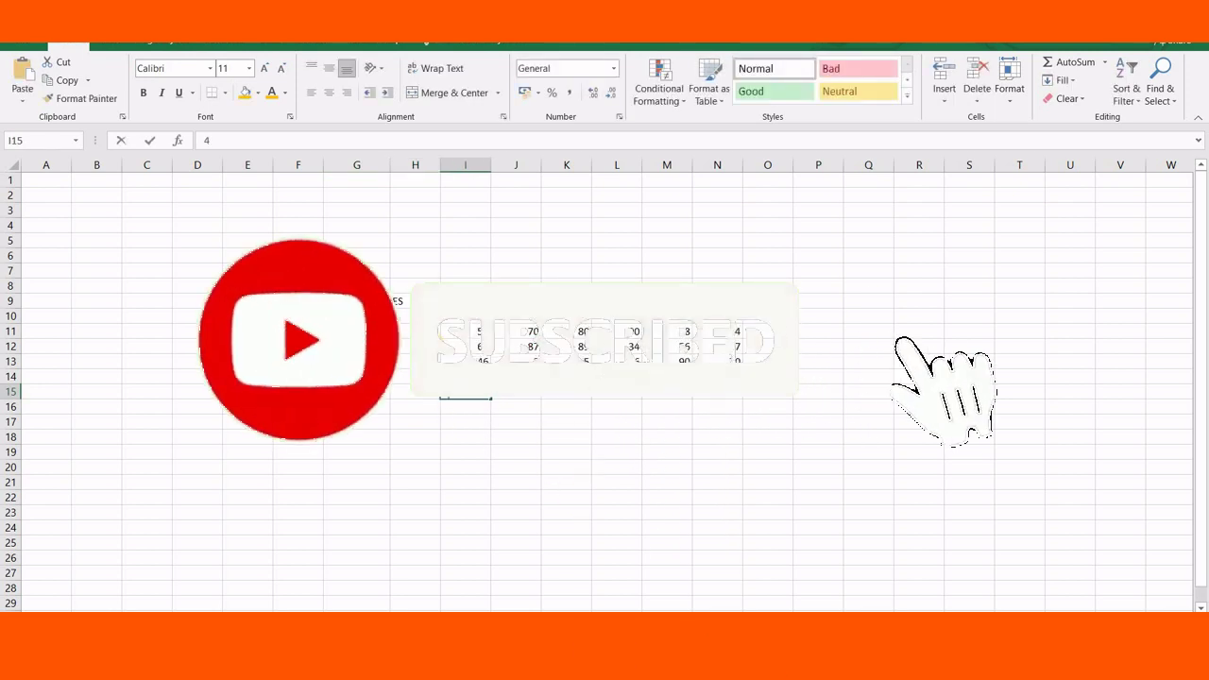
key(Tab)
text(40)
text(60)
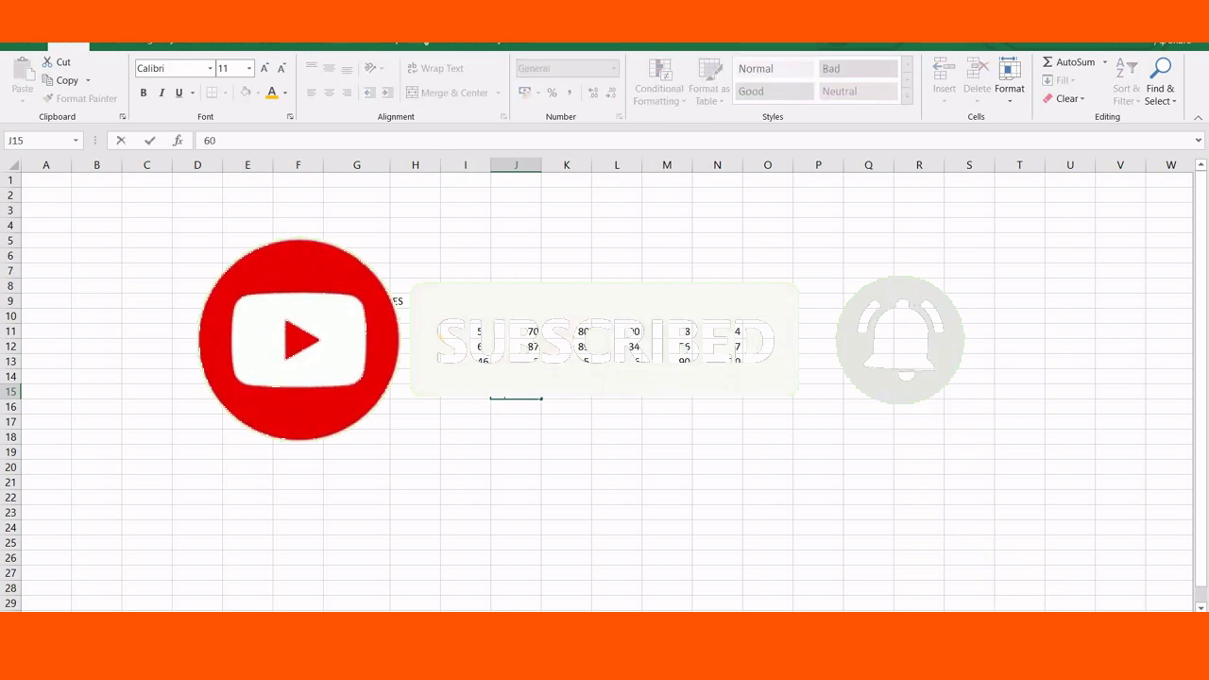
key(Tab)
text(9)
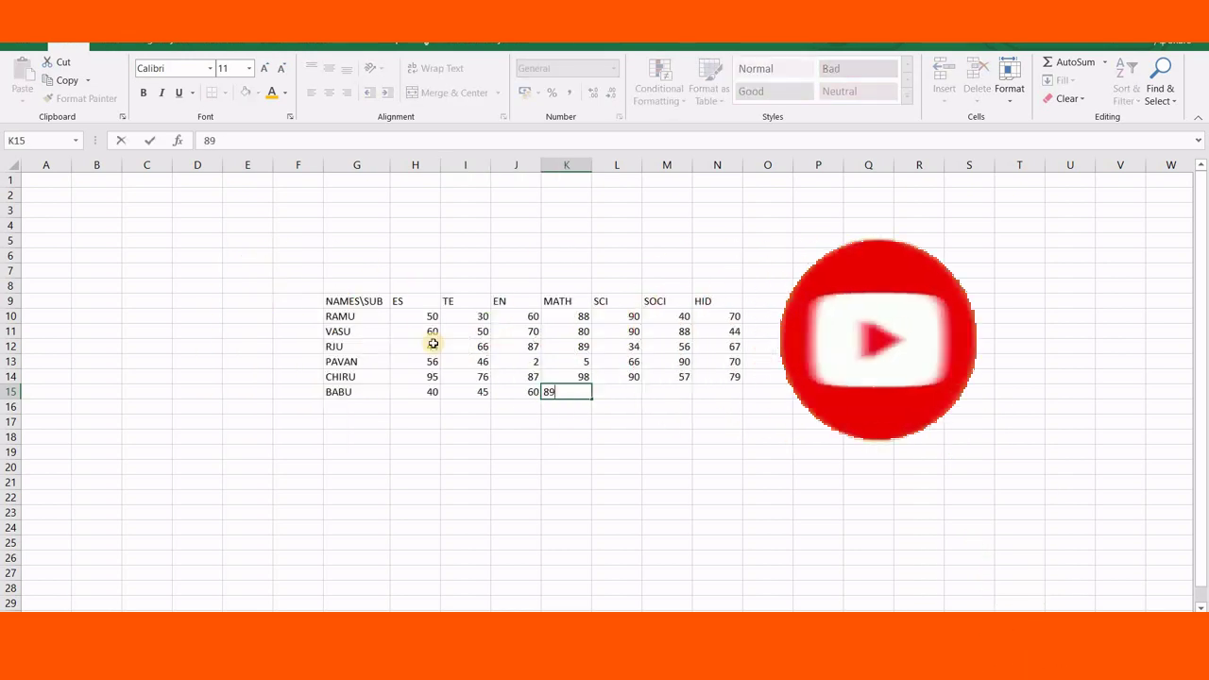
key(Tab)
text(7)
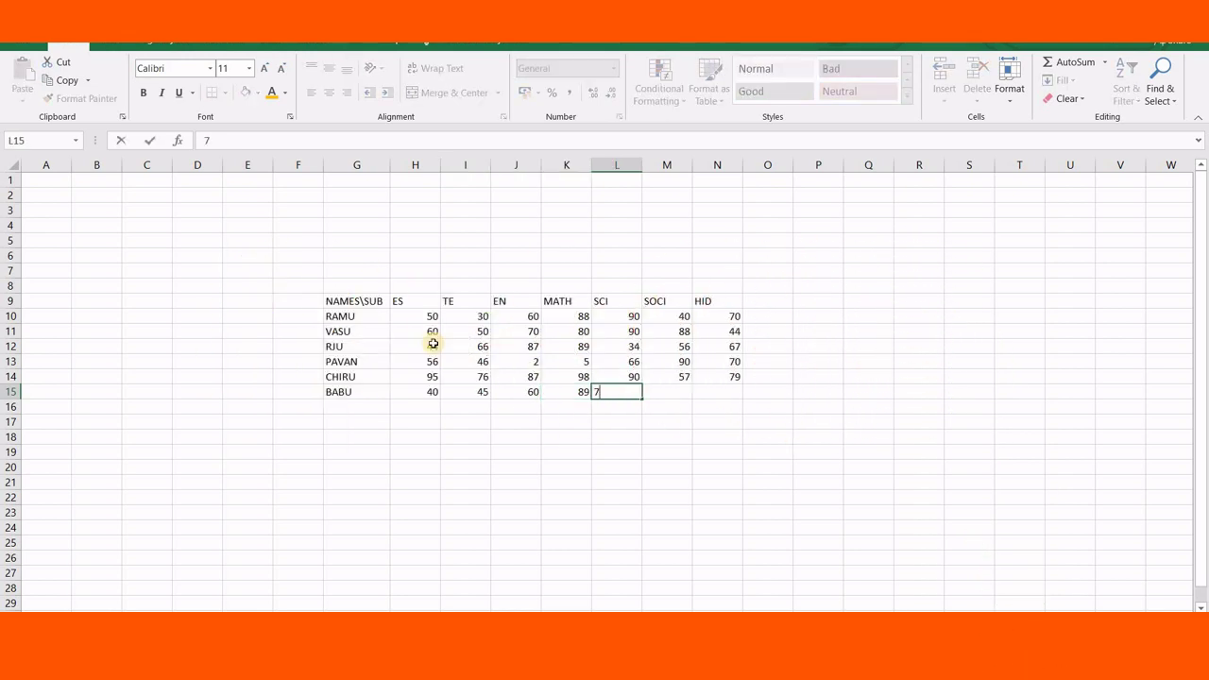
text(0)
key(Tab)
text(8)
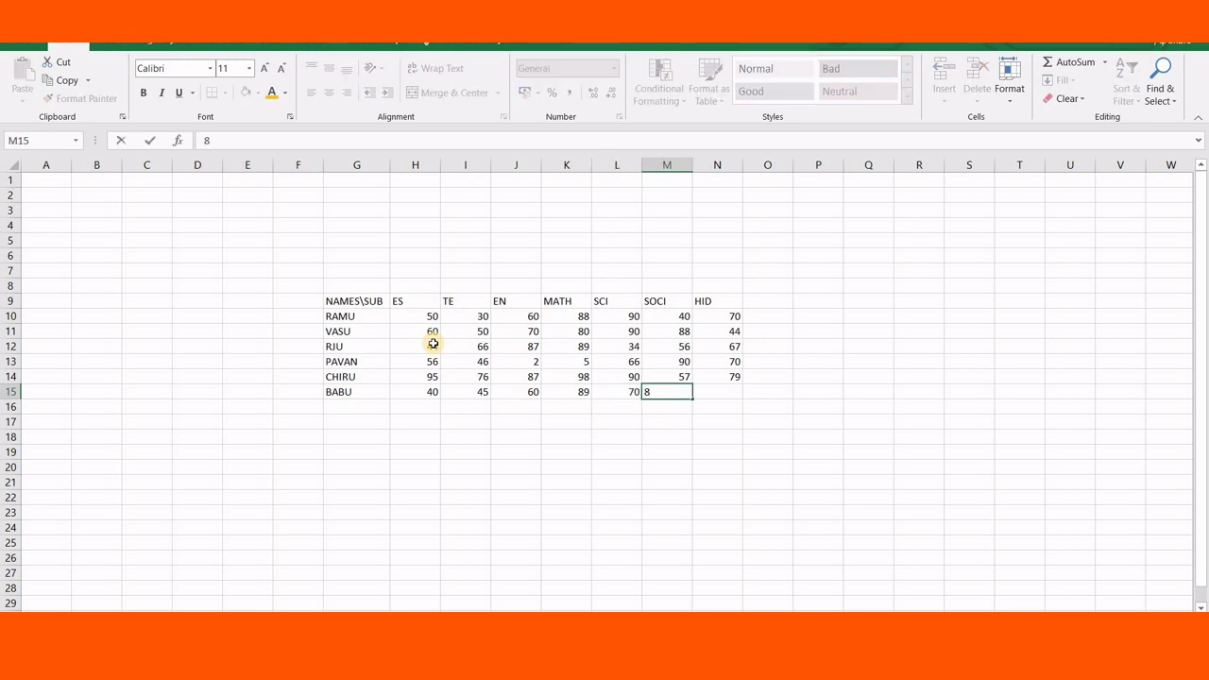
text(0)
key(Tab)
text(90)
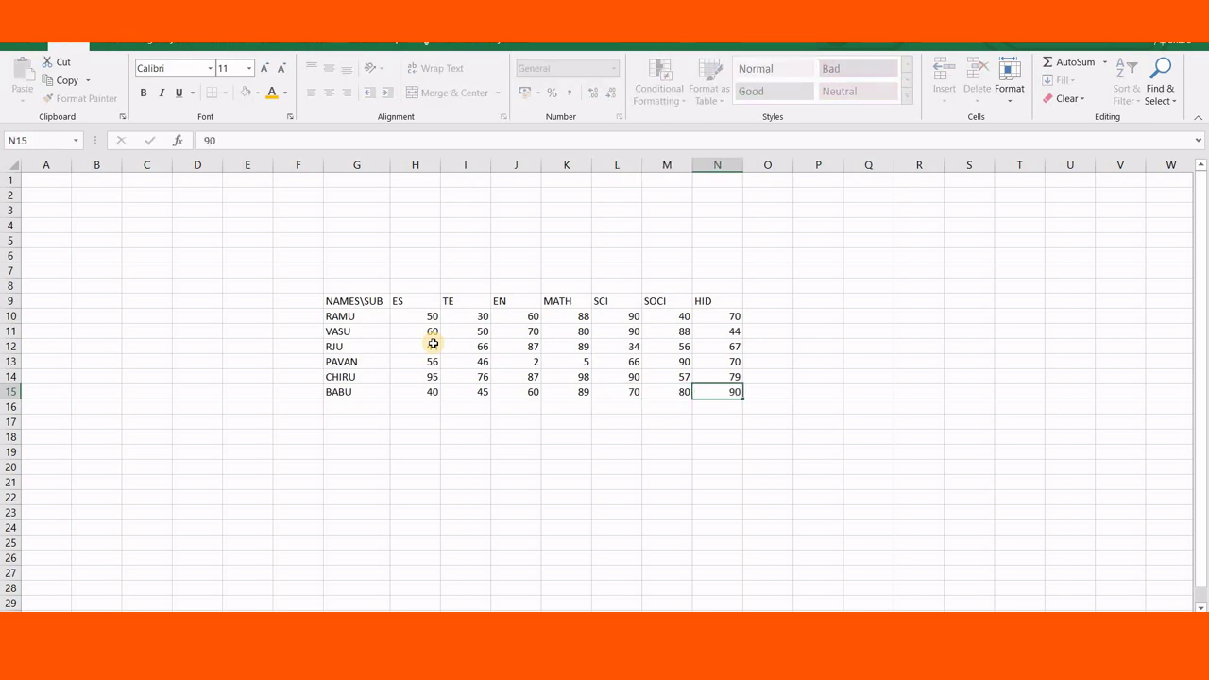
key(Tab)
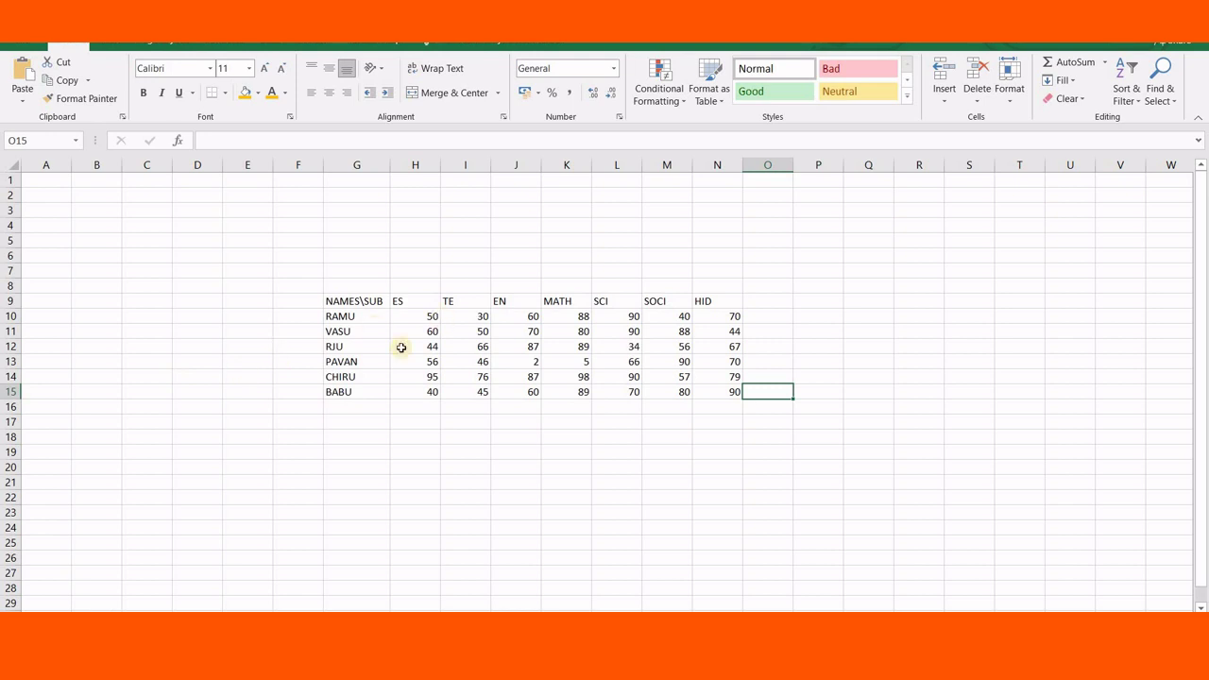
Centre all the text in the marks table G8:N15.
mouse_move(326, 287)
mouse_down()
mouse_move(498, 414)
mouse_move(736, 398)
mouse_up()
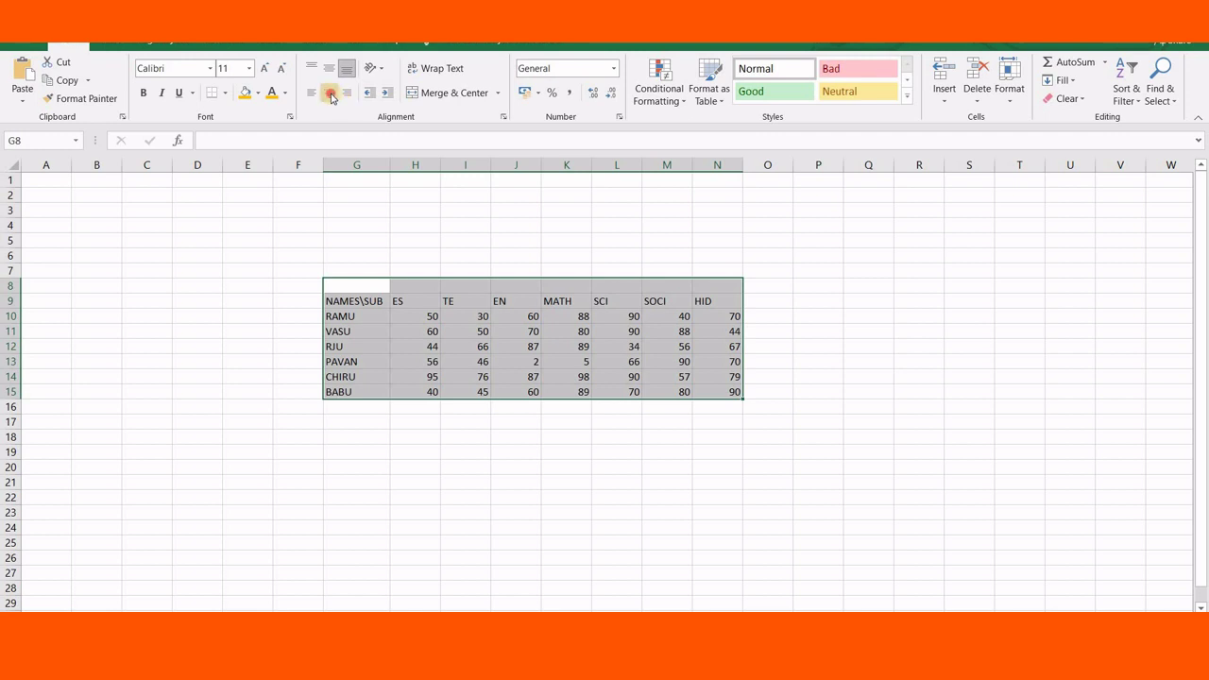
click(331, 95)
click(494, 225)
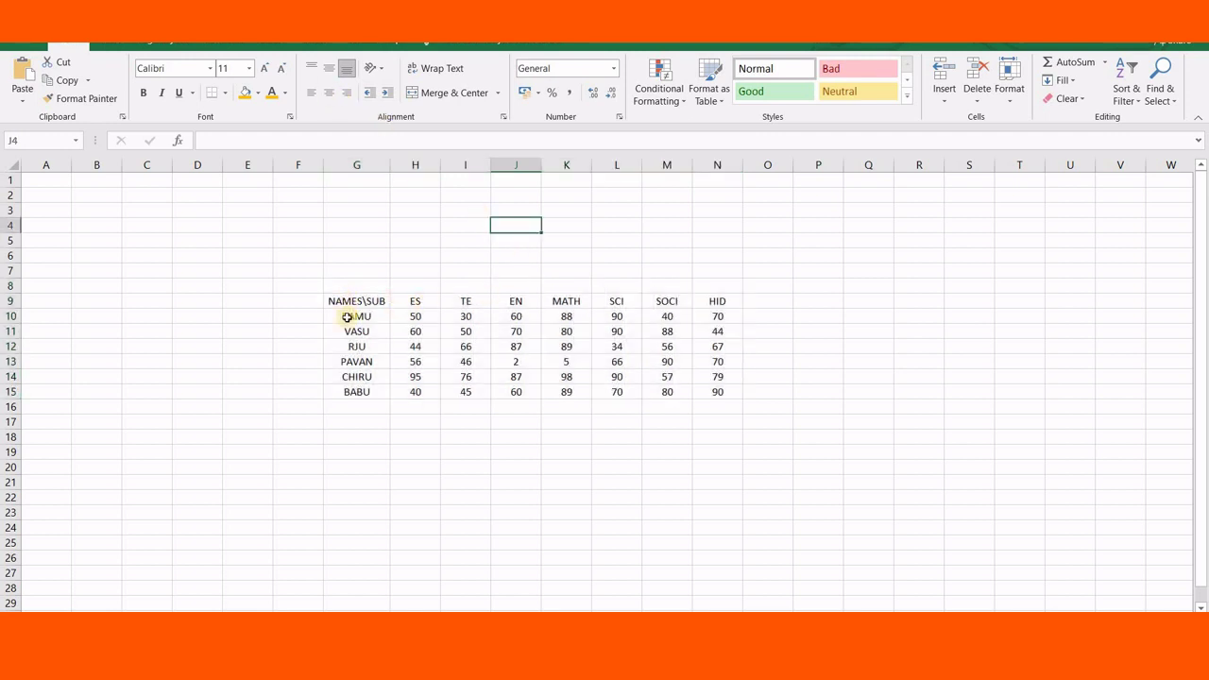
Fill the student names RAMU to BABU (G10:G15) orange.
drag(347, 318, 354, 390)
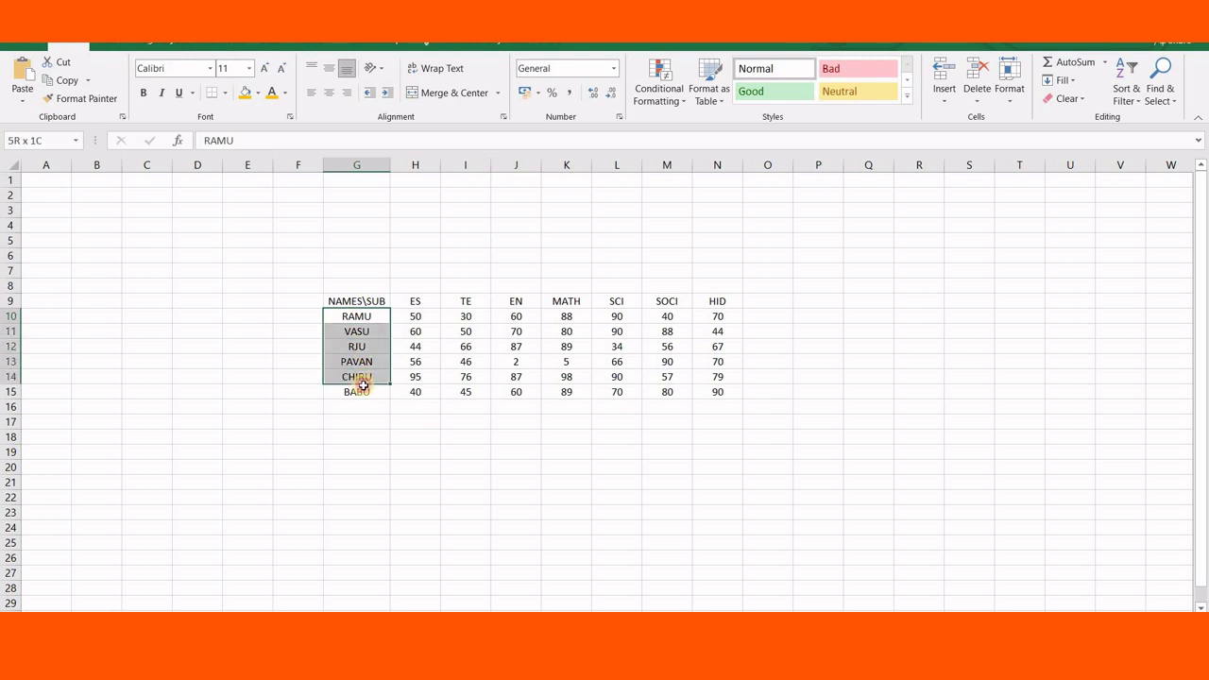
click(260, 95)
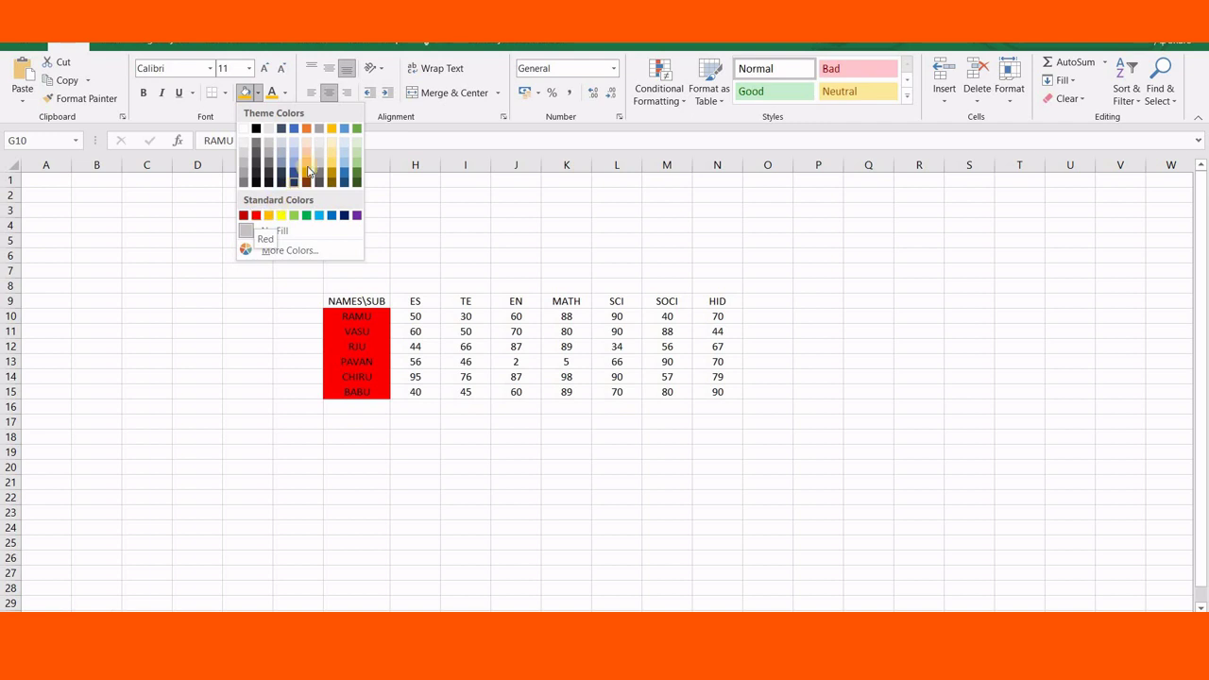
click(308, 128)
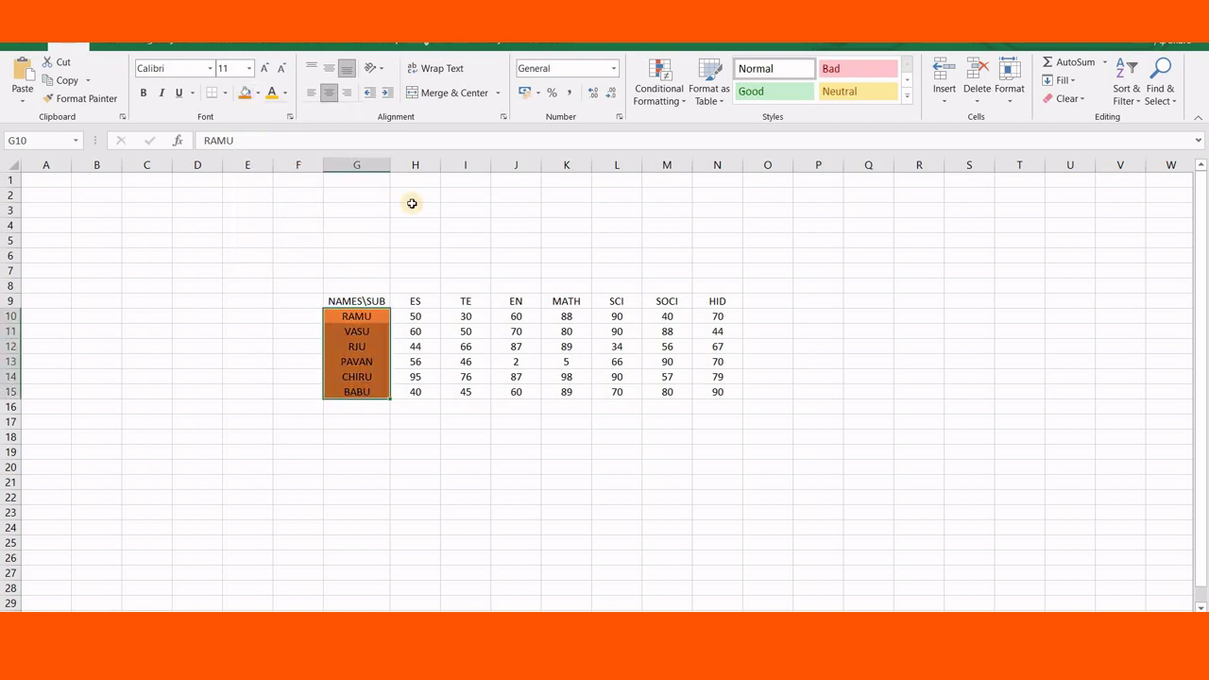
click(412, 208)
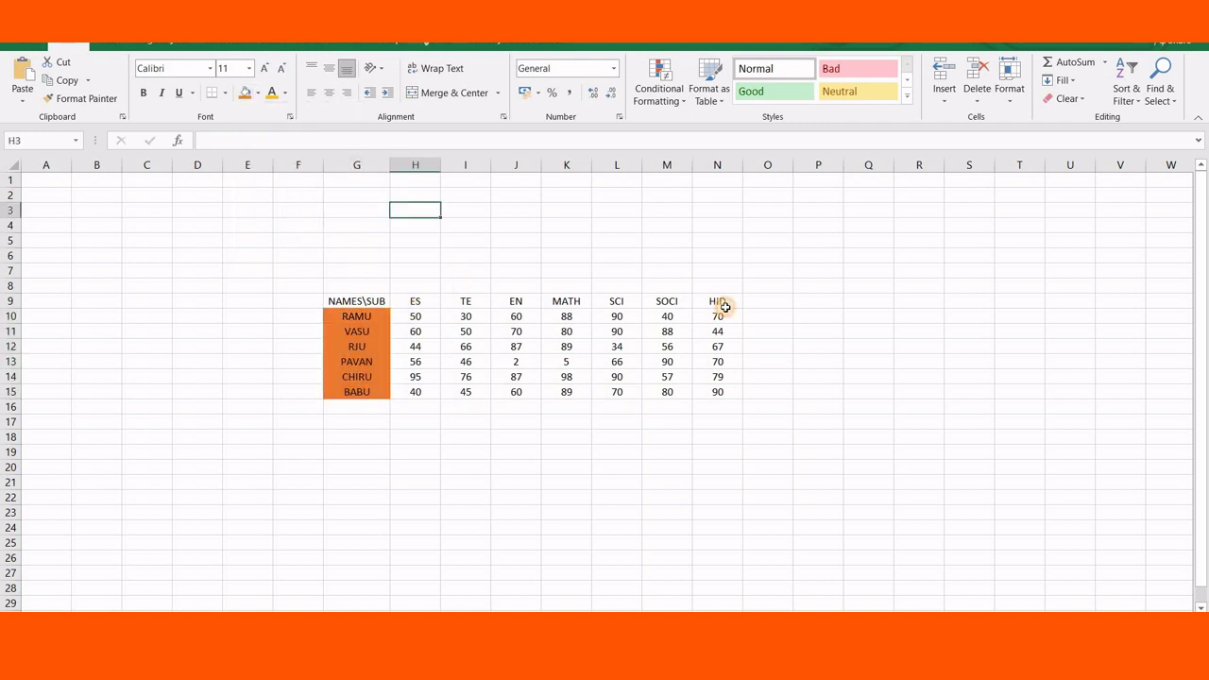
Colour the header row G9:N9 text yellow.
click(616, 301)
click(477, 288)
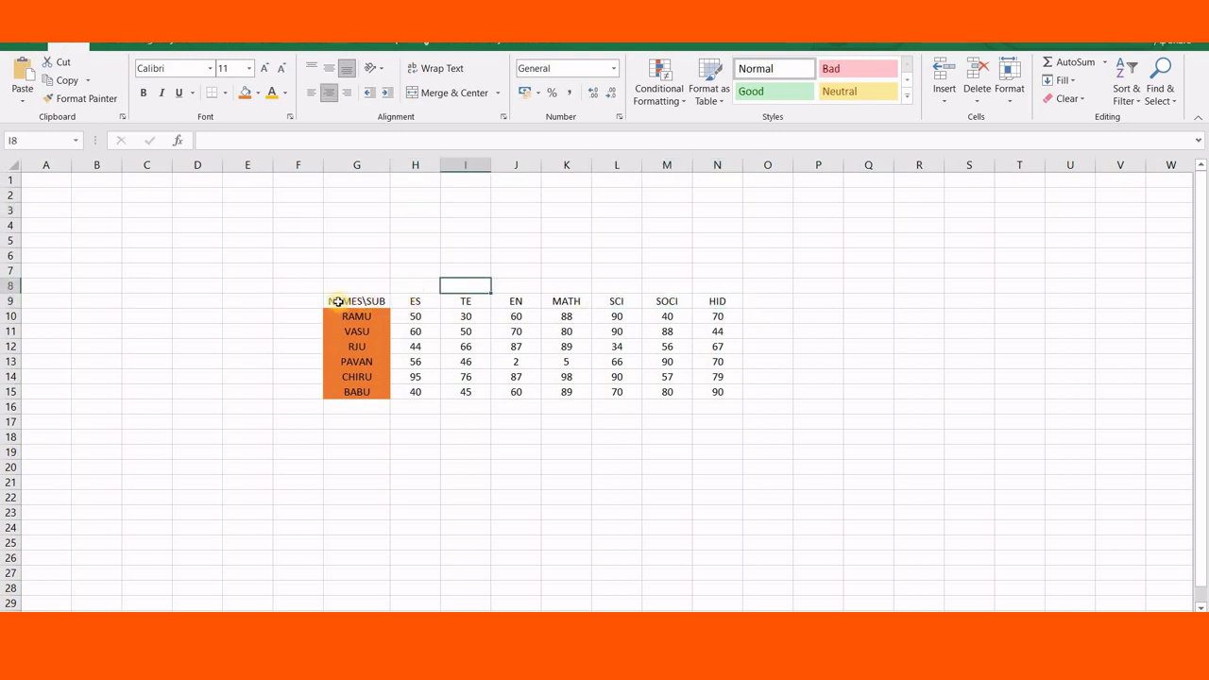
drag(383, 301, 718, 302)
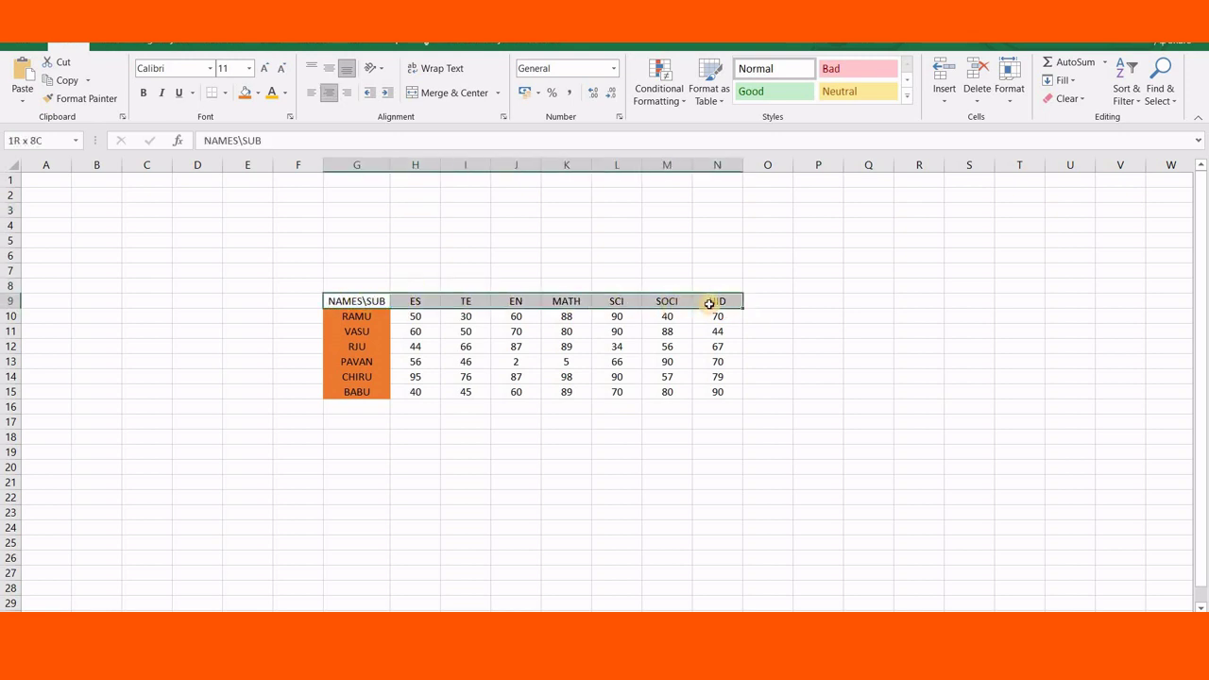
click(284, 95)
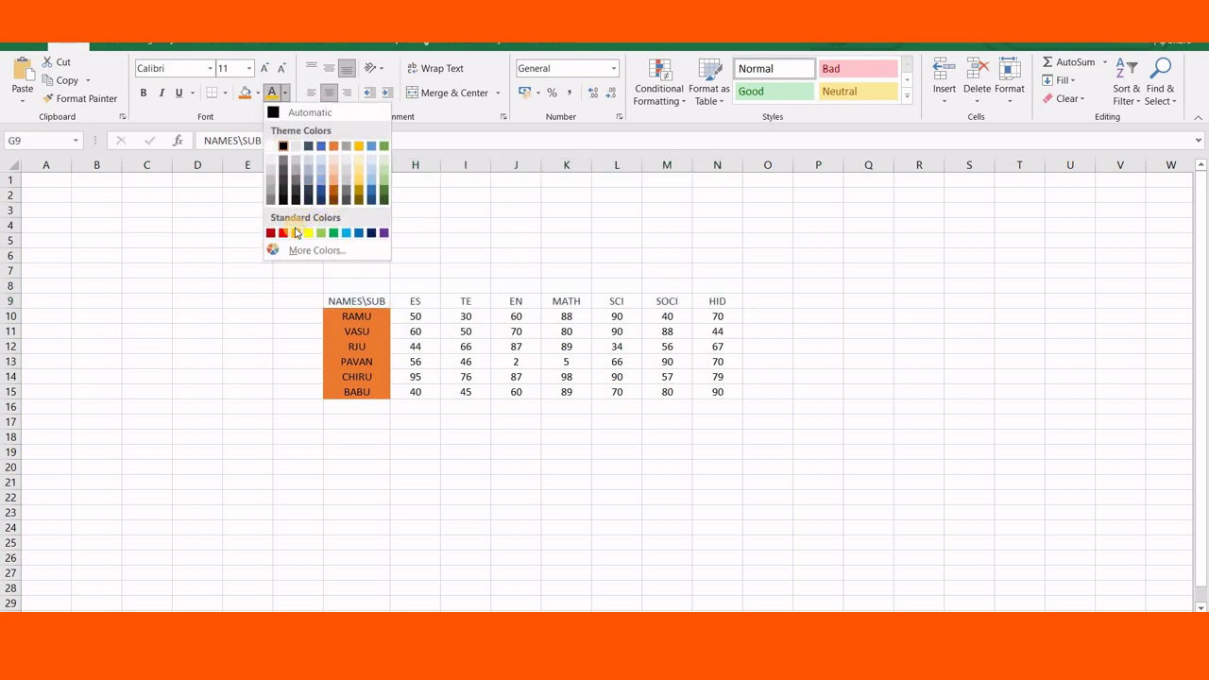
click(346, 234)
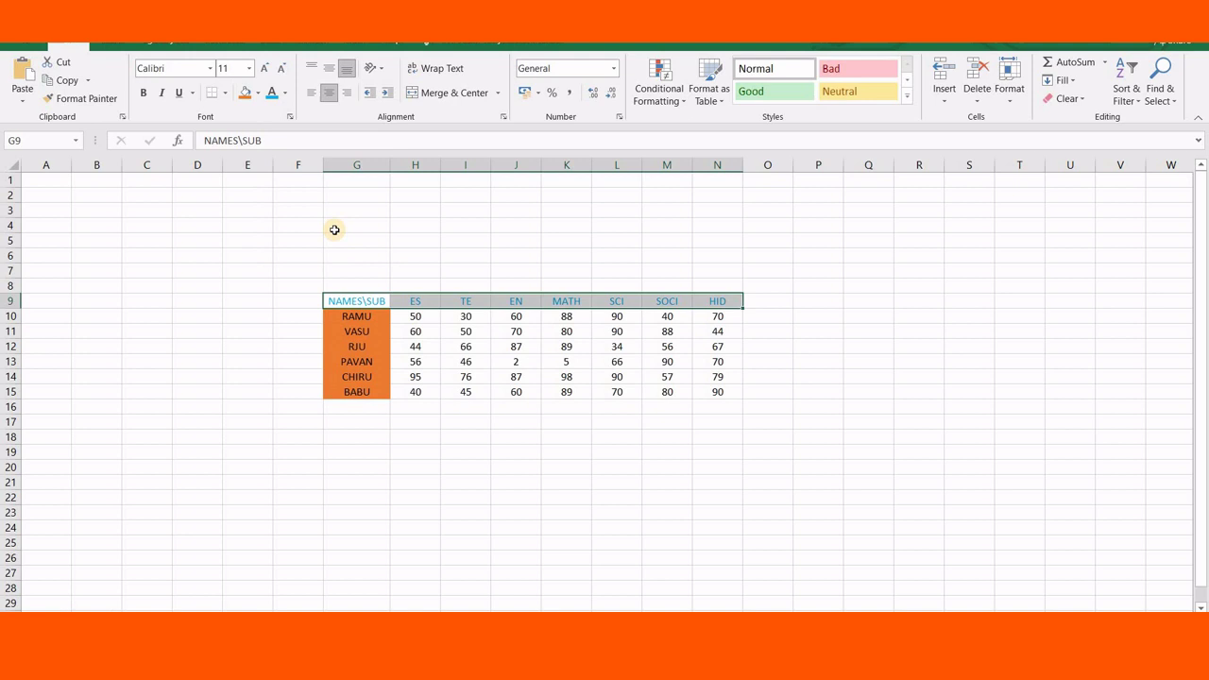
click(477, 238)
drag(354, 303, 719, 300)
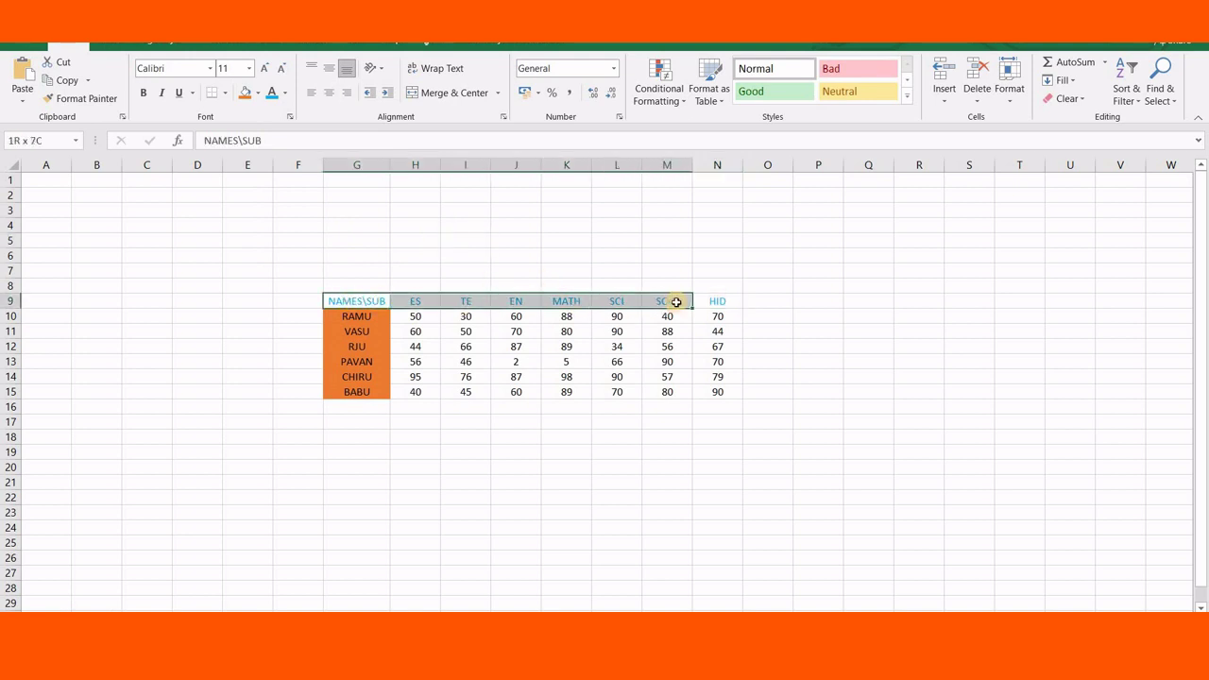
click(285, 92)
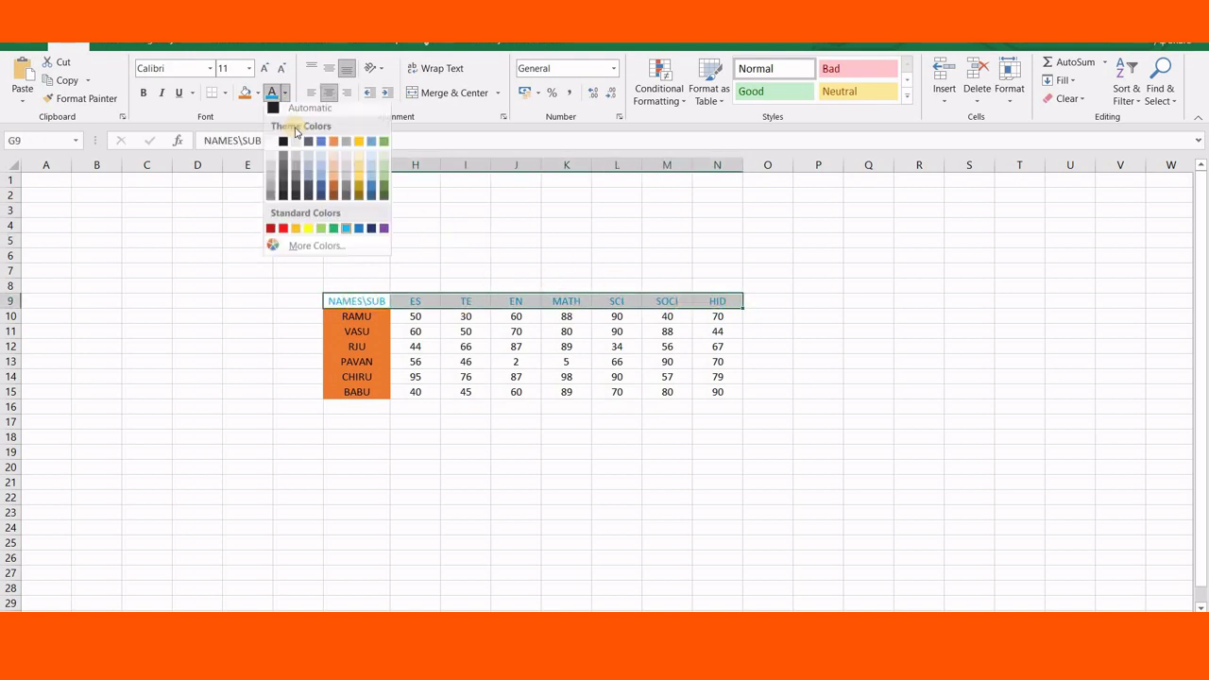
click(370, 147)
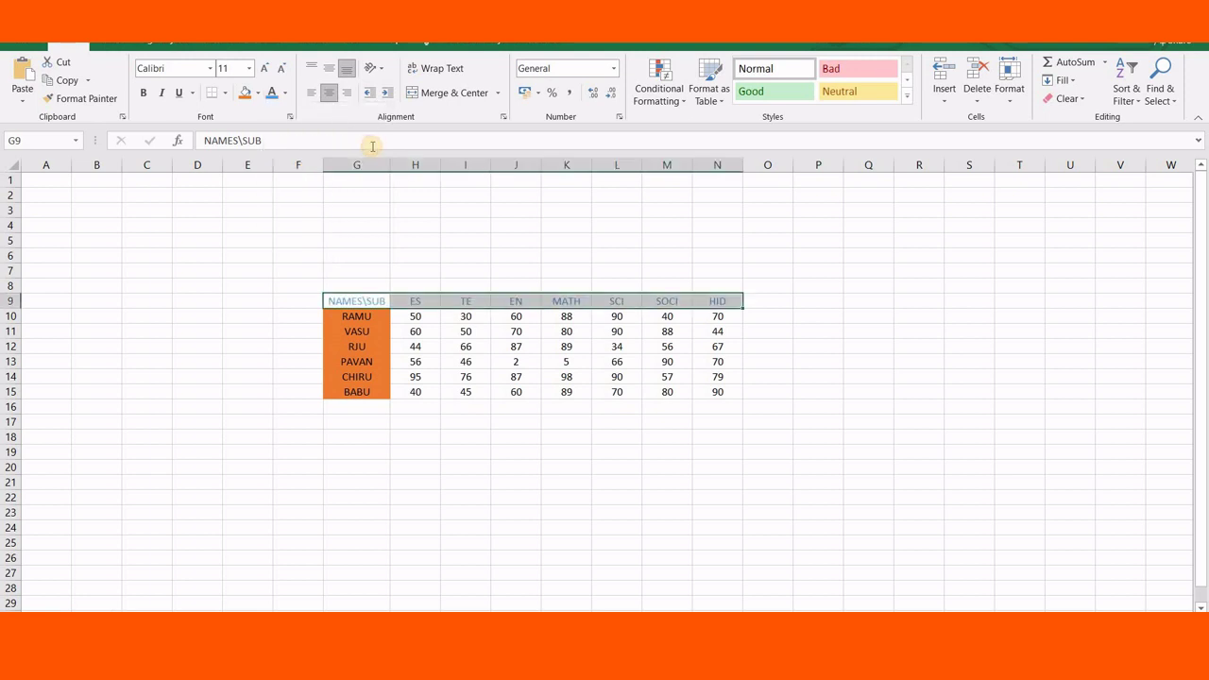
click(287, 92)
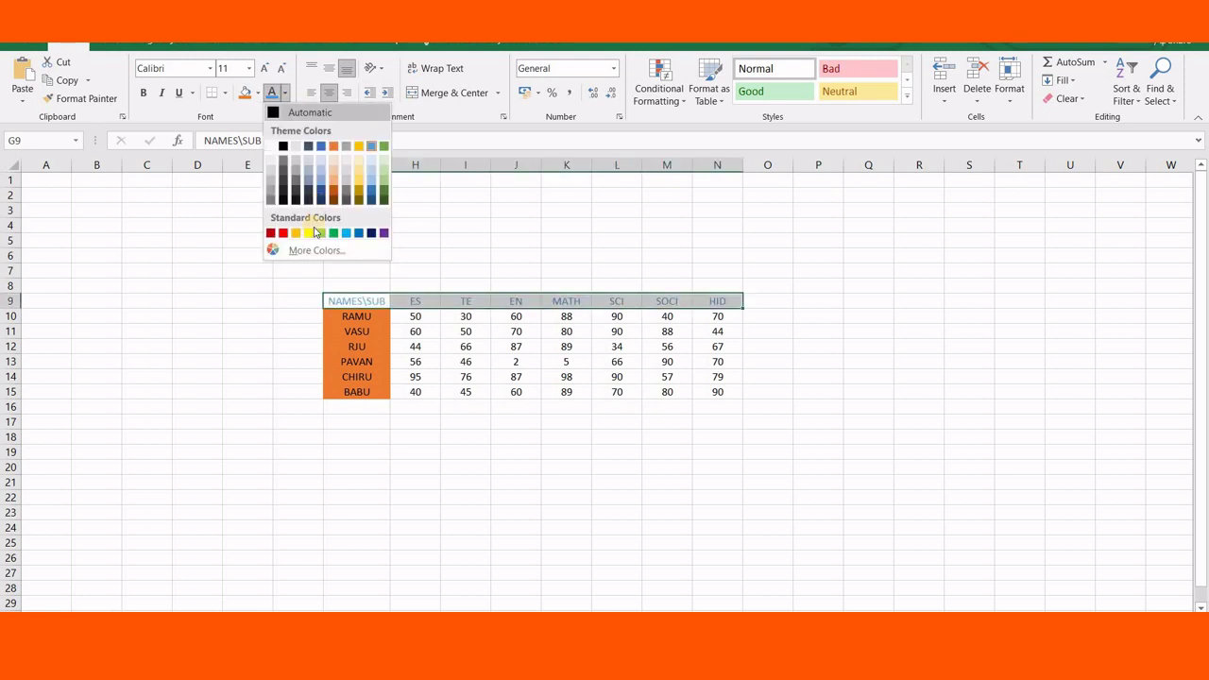
click(317, 234)
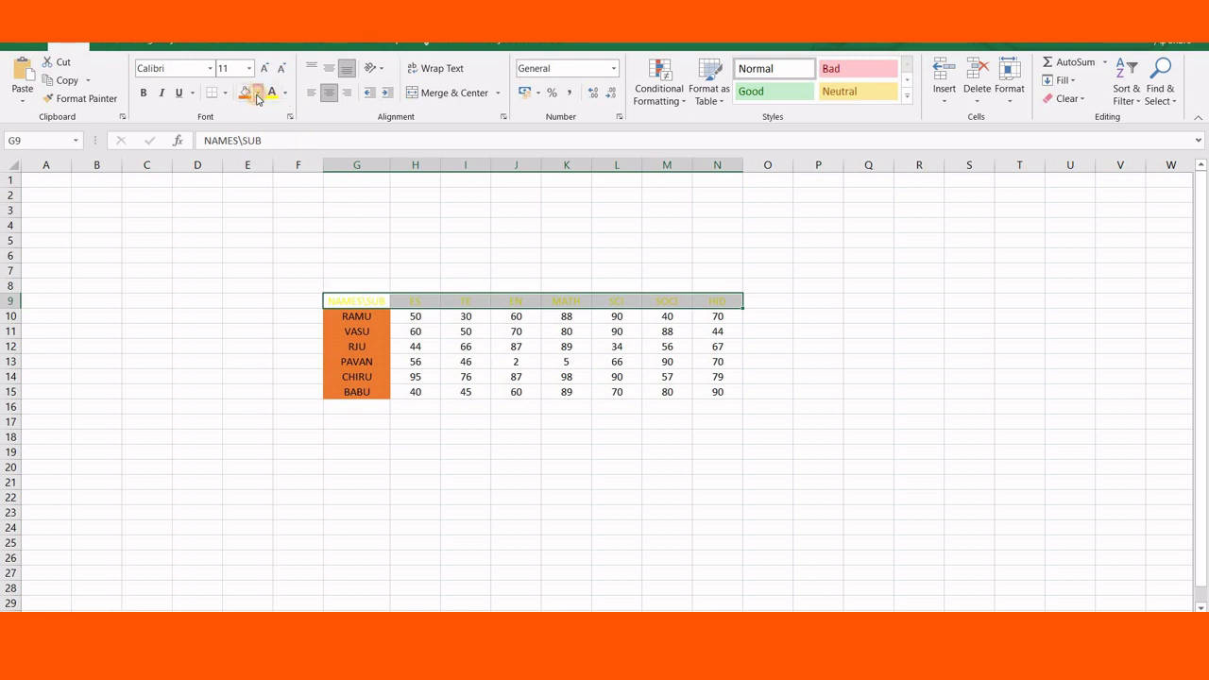
Fill the header row G9:N9 dark blue.
click(258, 95)
click(290, 167)
click(367, 224)
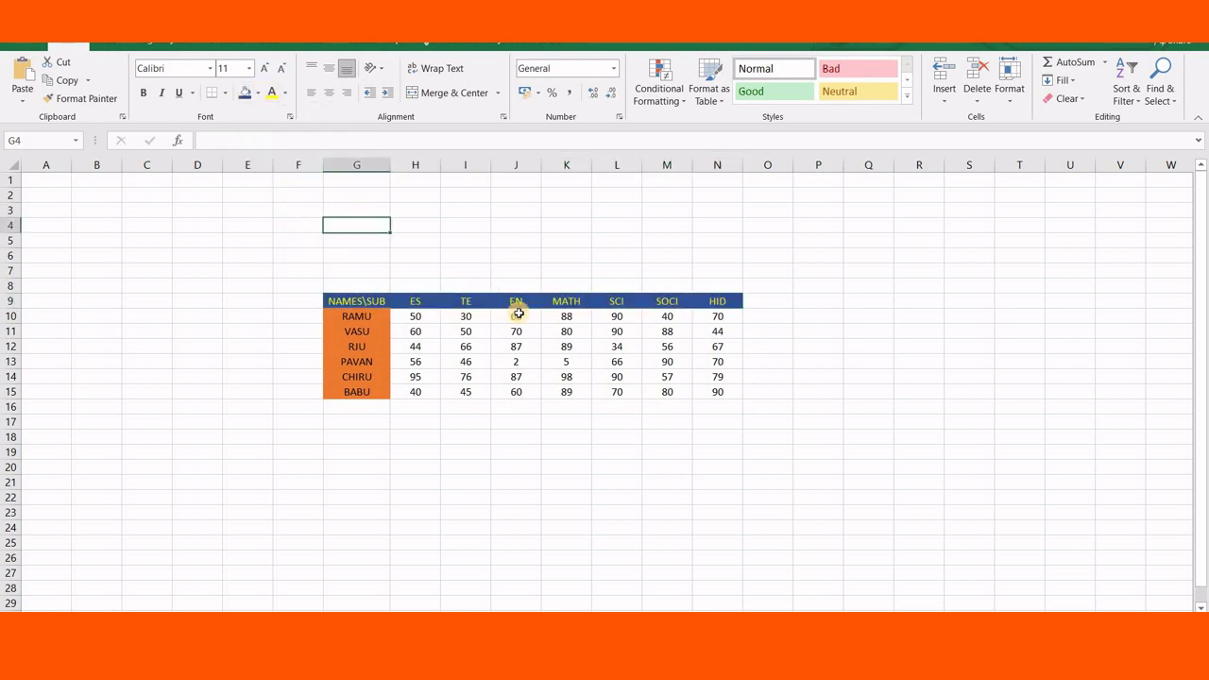
Give the score cells H10:N15 yellow text on a green fill.
drag(400, 316, 724, 394)
click(271, 95)
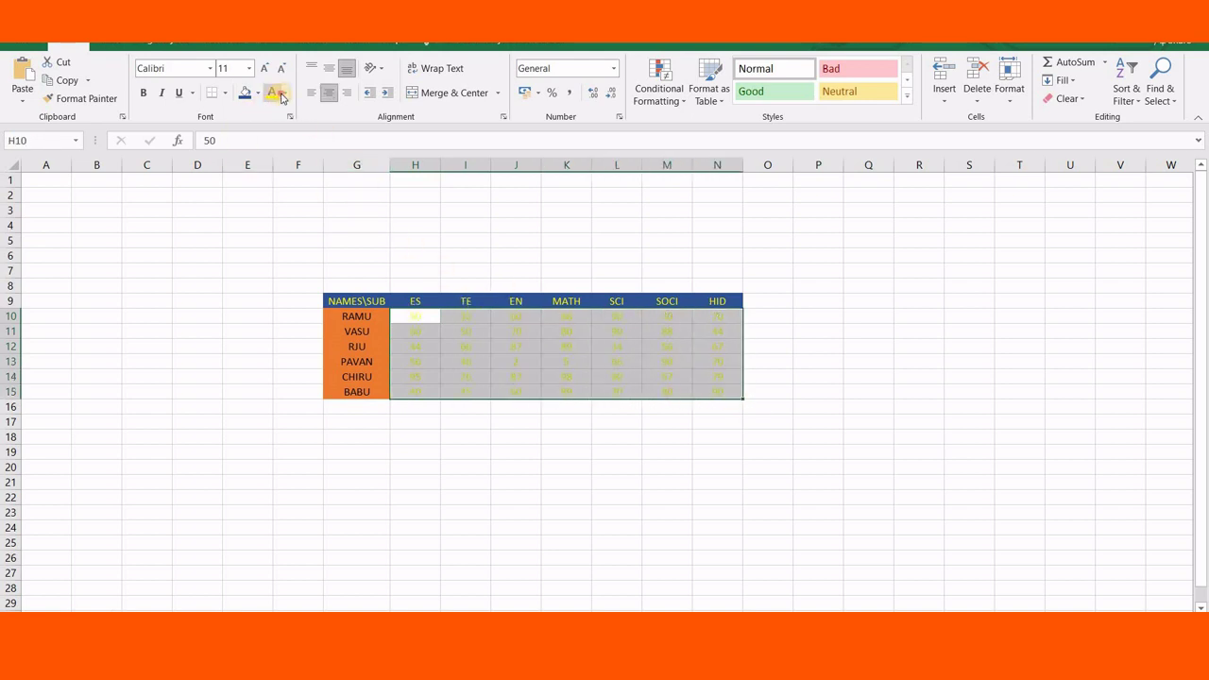
click(281, 98)
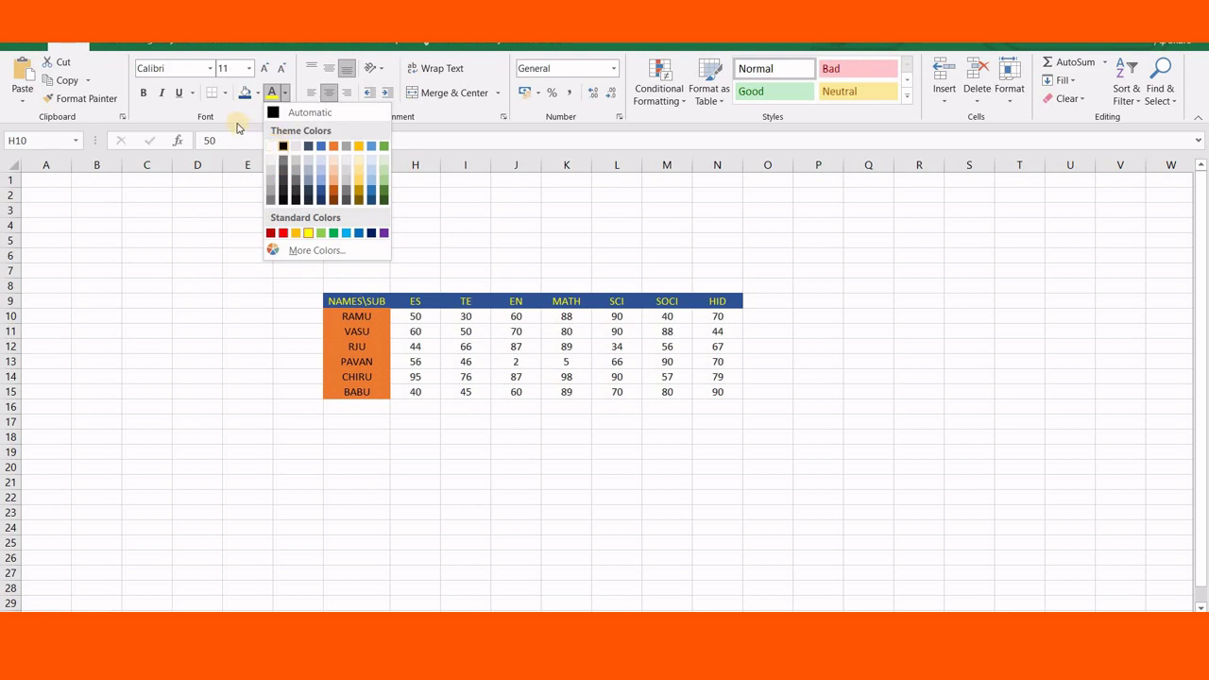
click(257, 93)
click(257, 93)
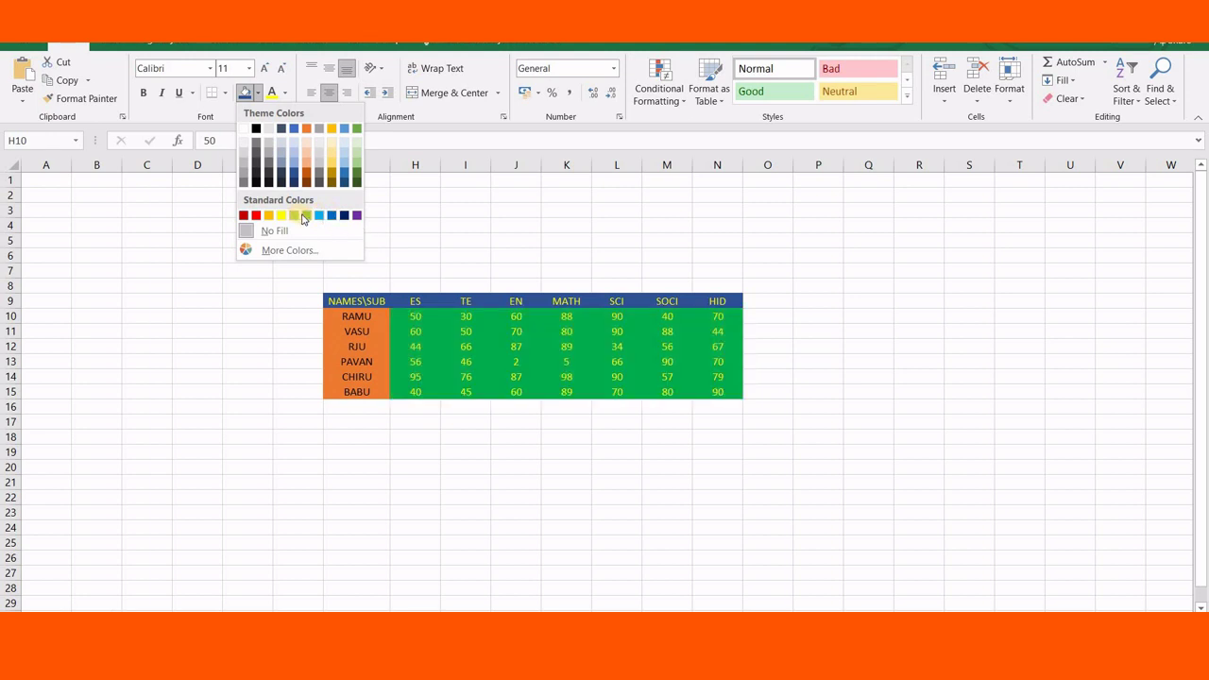
click(304, 217)
click(418, 226)
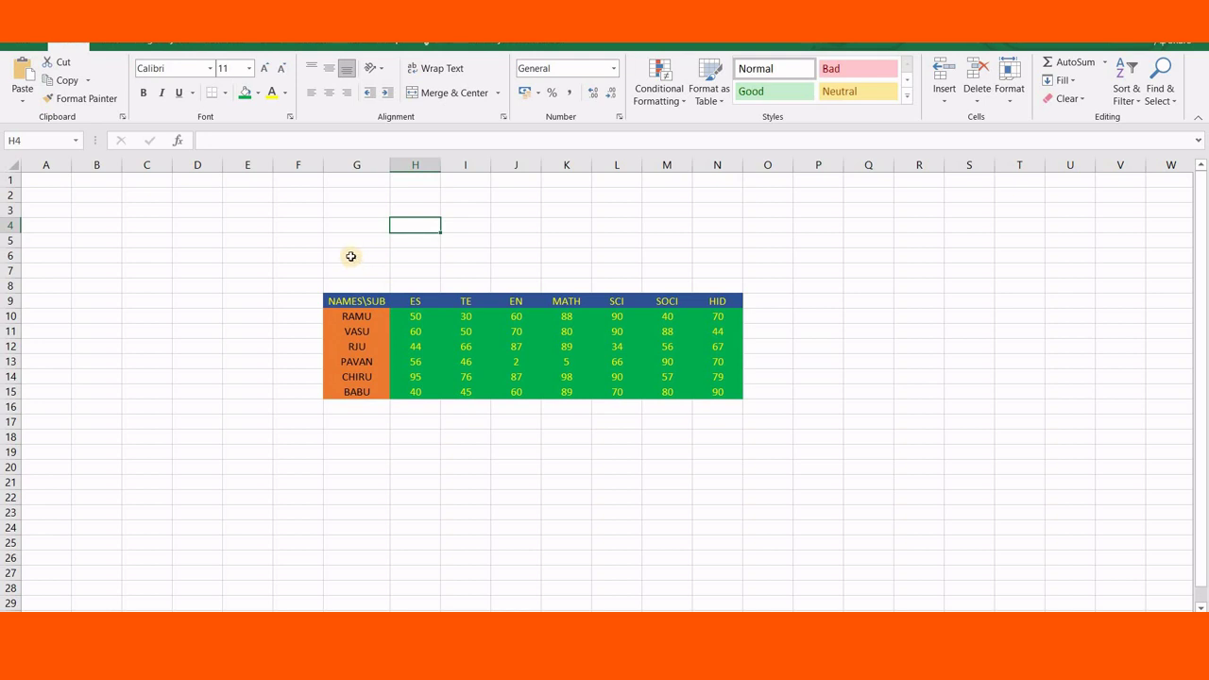
Fill the two blank rows G6:N7 above the table yellow.
drag(351, 256, 692, 266)
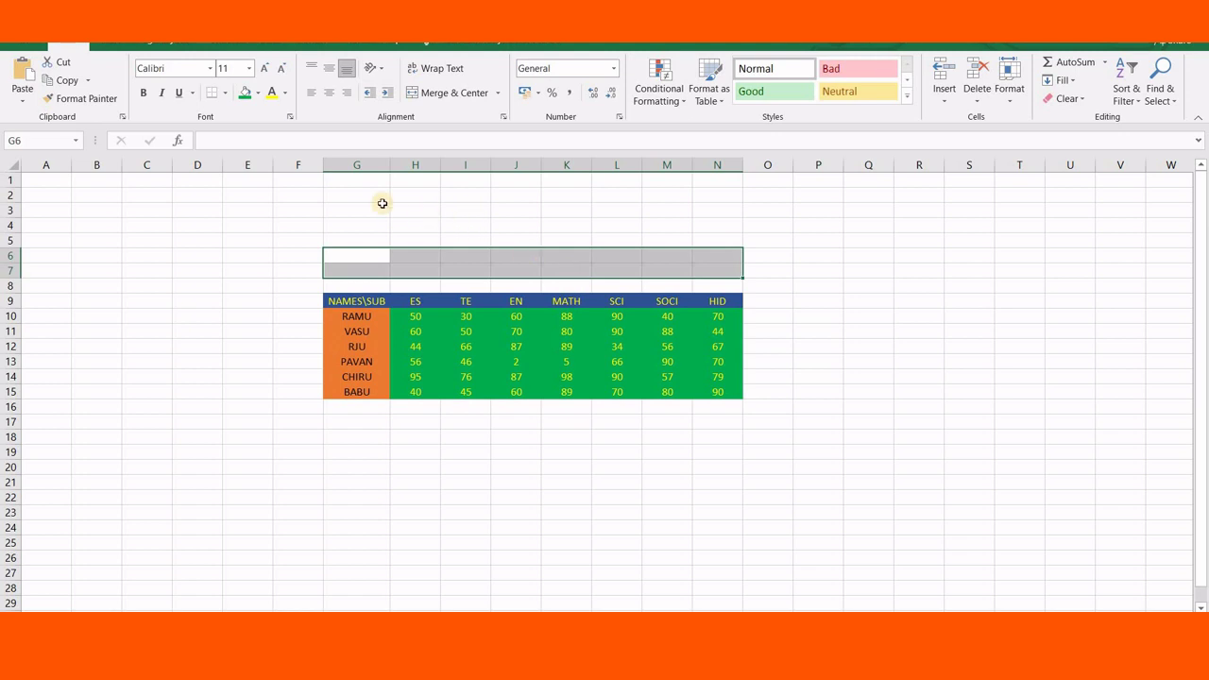
click(257, 94)
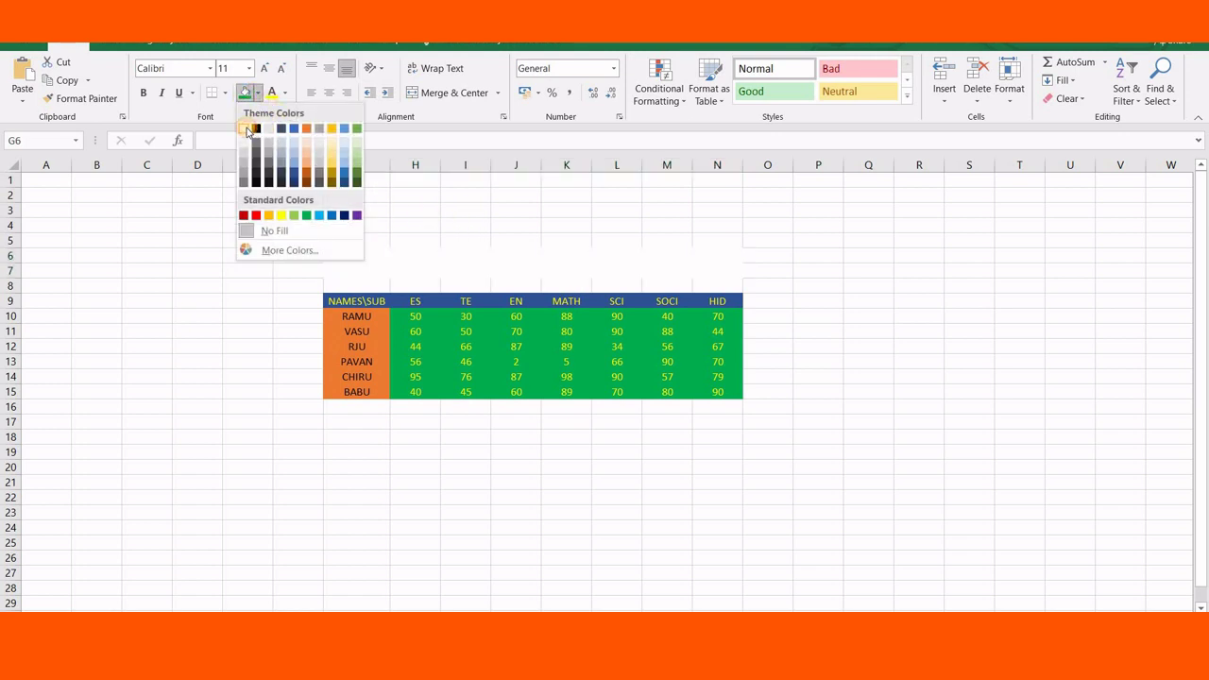
click(243, 128)
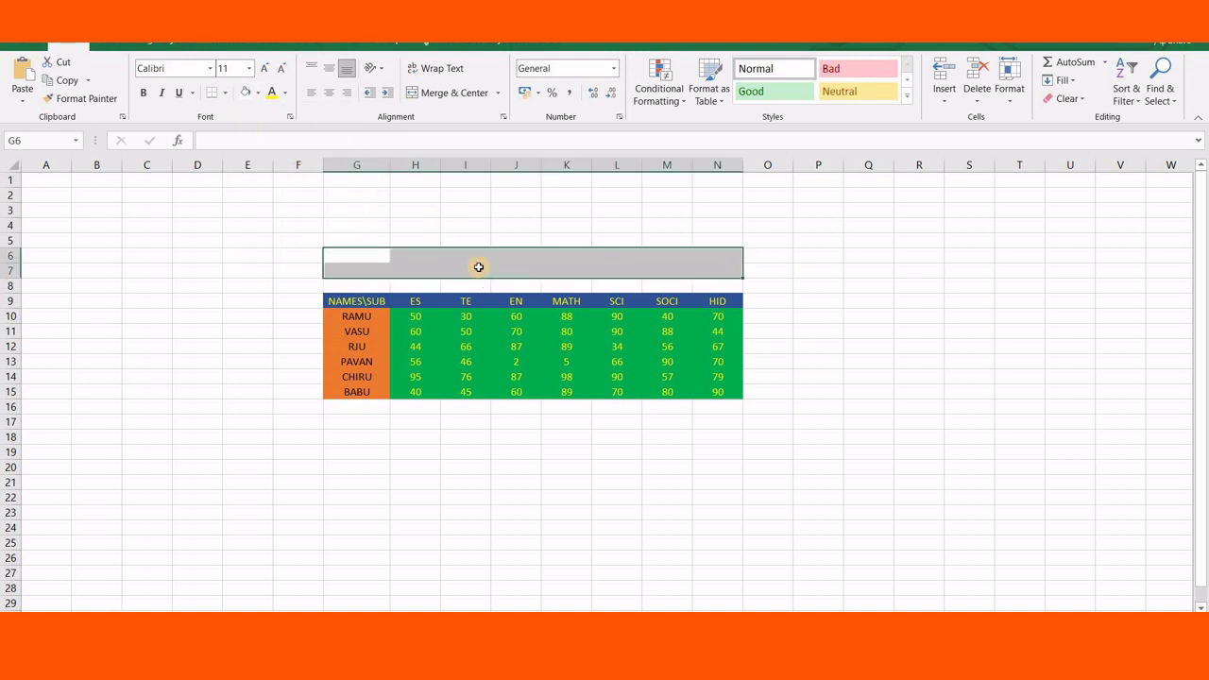
click(479, 267)
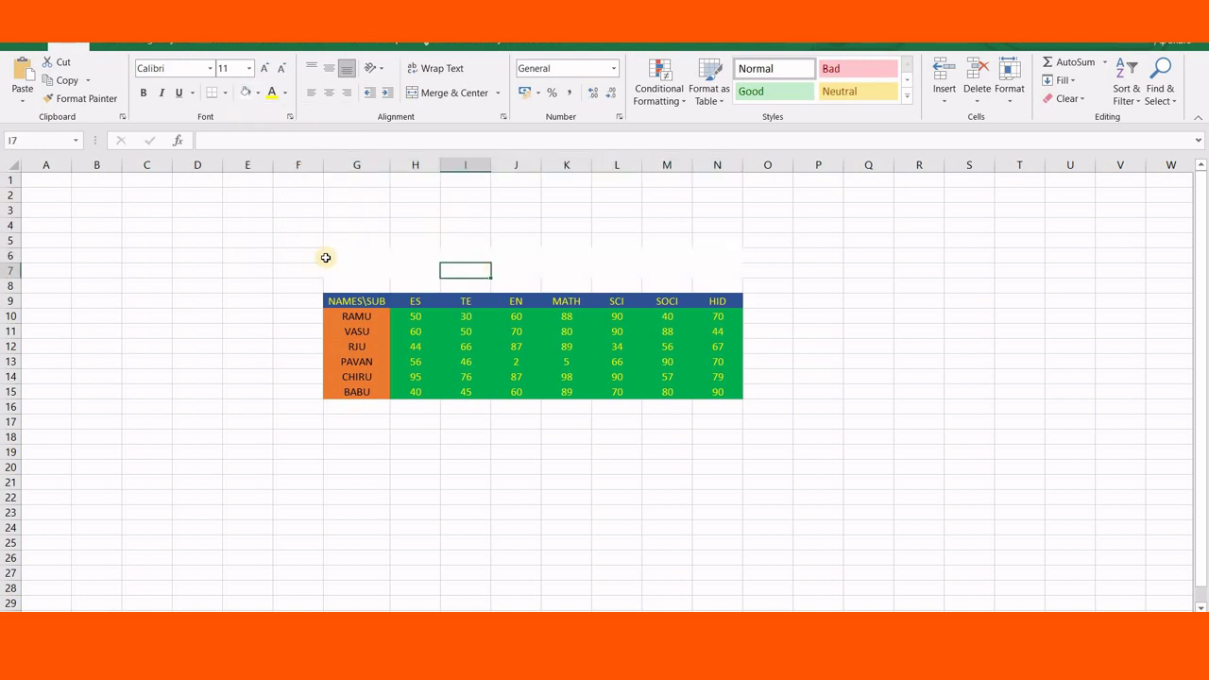
drag(331, 255, 716, 268)
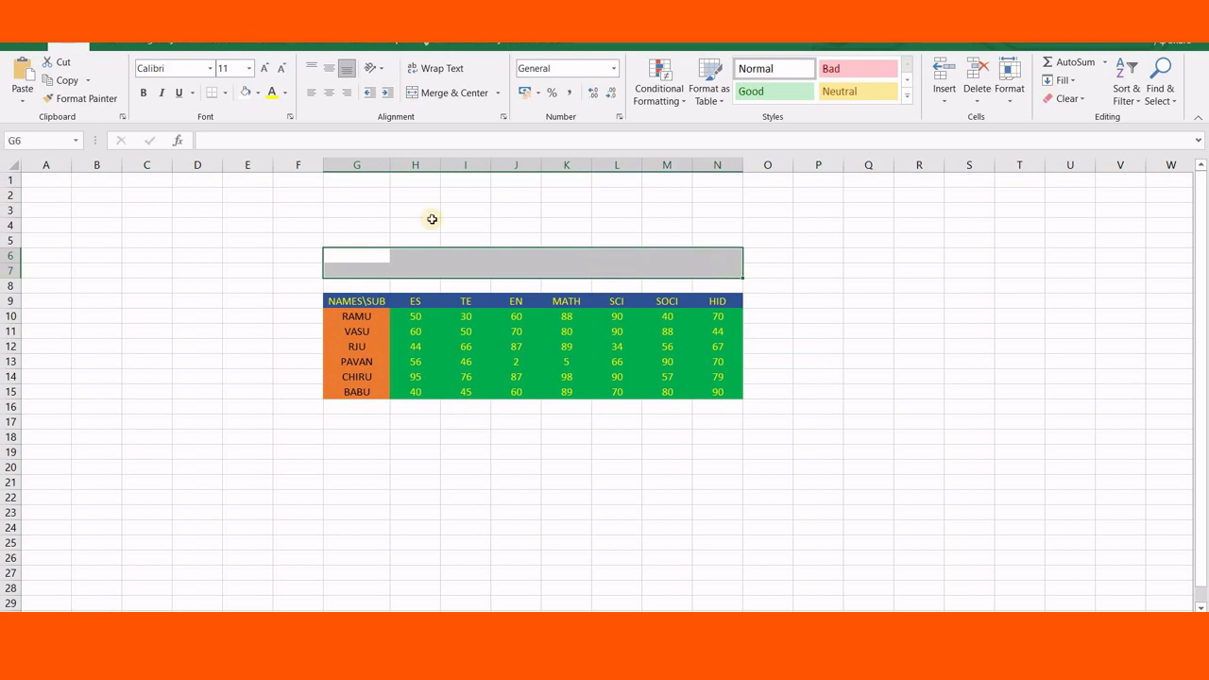
click(258, 93)
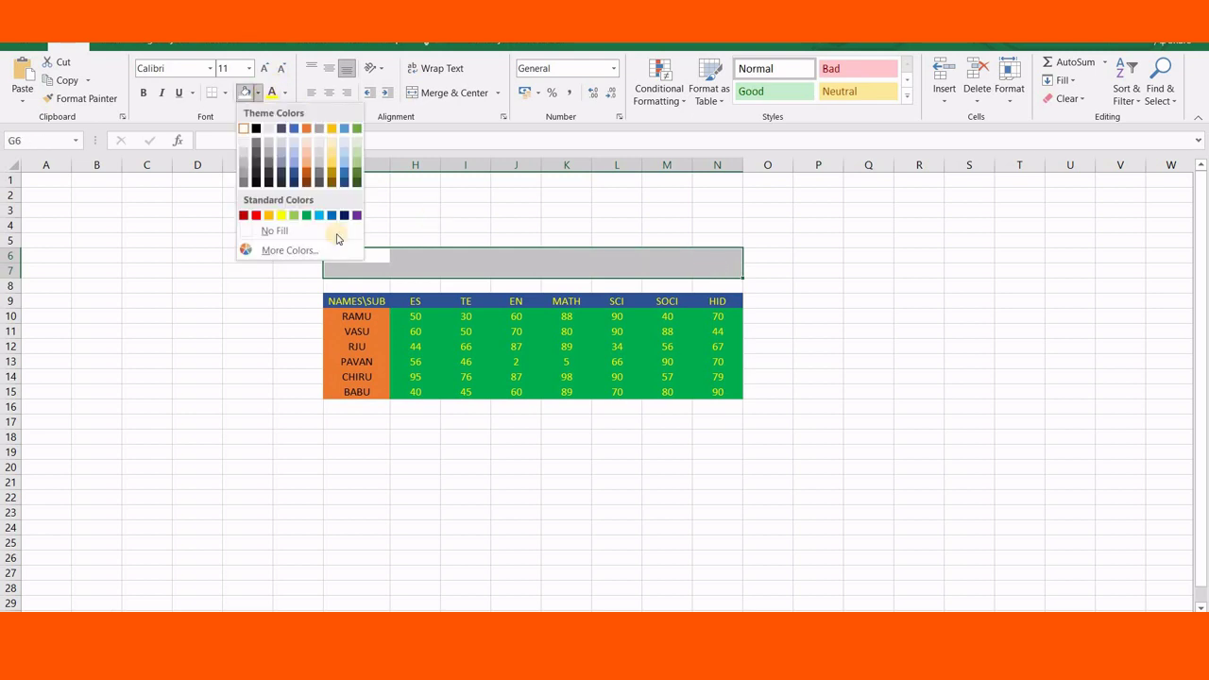
click(283, 214)
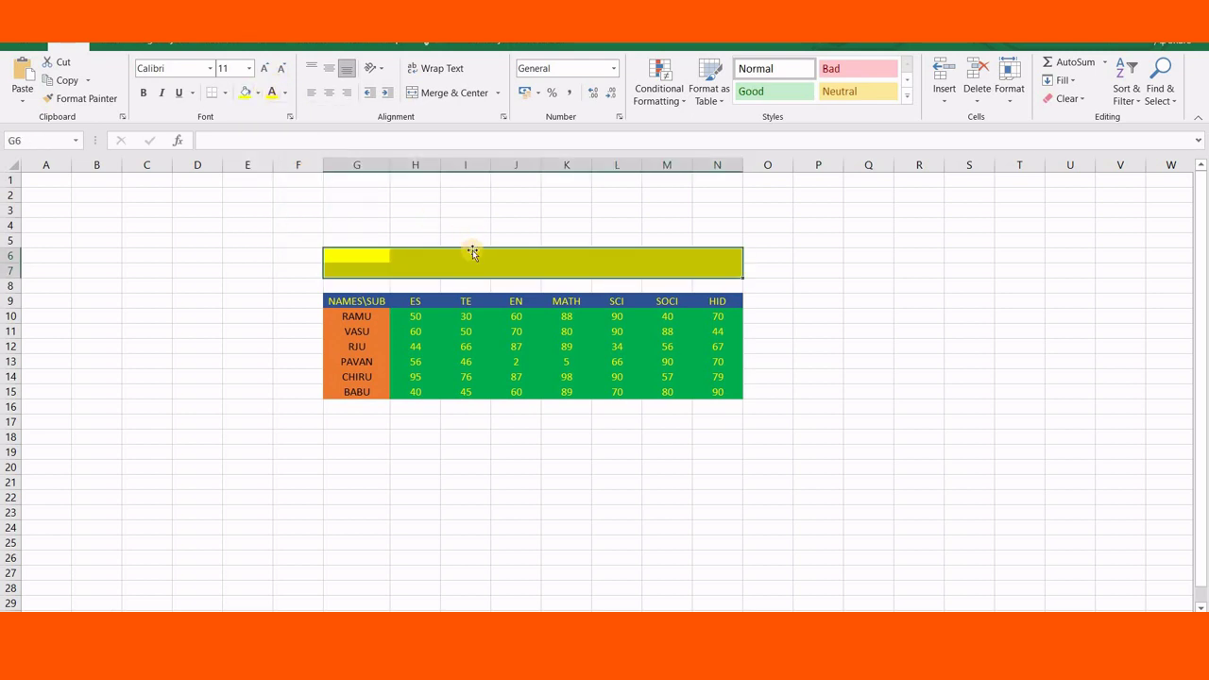
Start typing the title MARKS SHEET in cell I7.
click(477, 270)
click(466, 258)
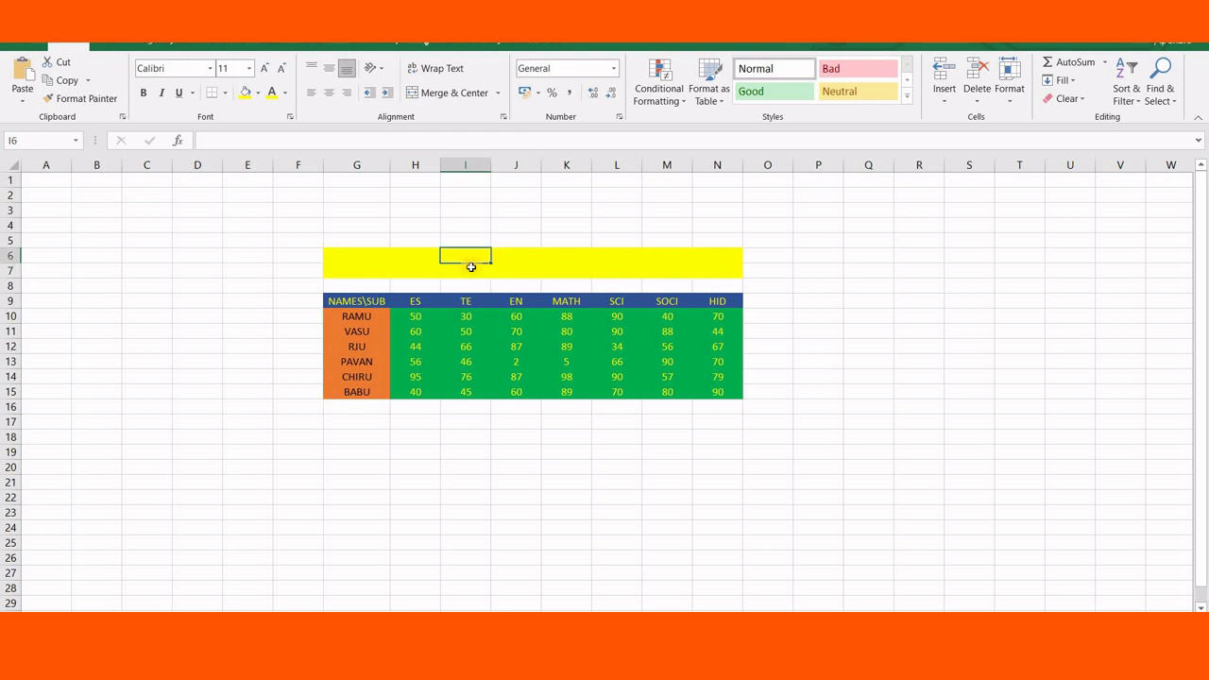
click(471, 268)
text(MARKS SHEET)
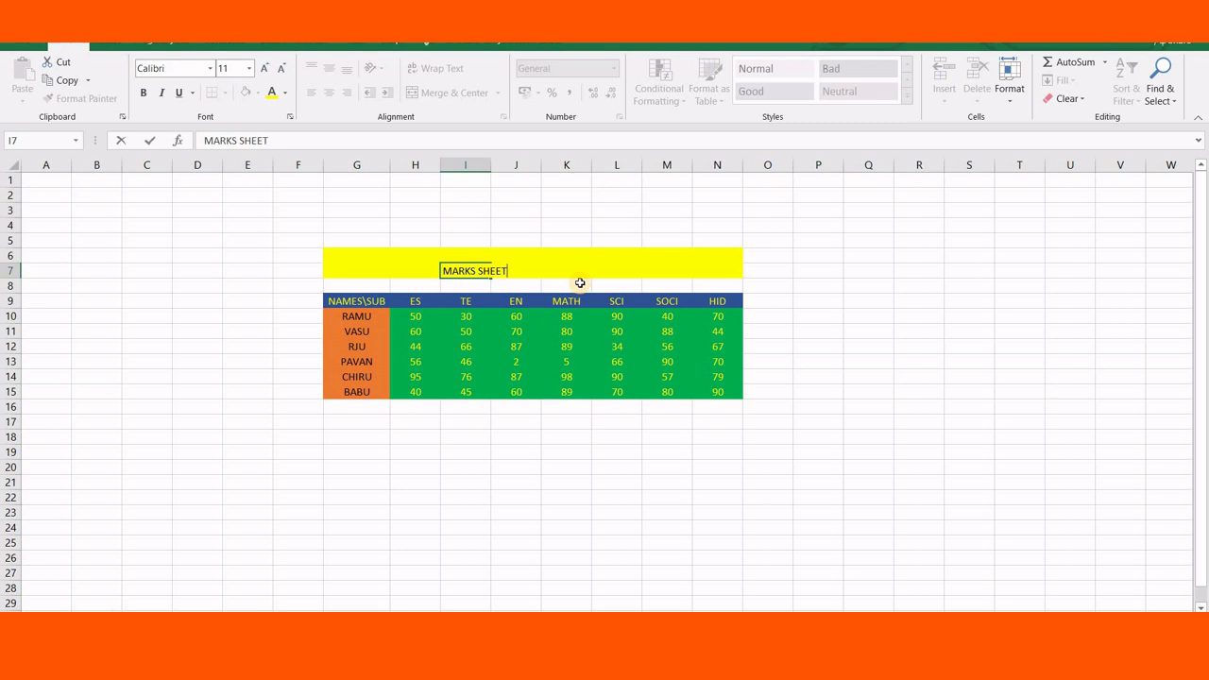
Finish the MARKS SHEET title and fill row G8:N8 light orange.
click(580, 283)
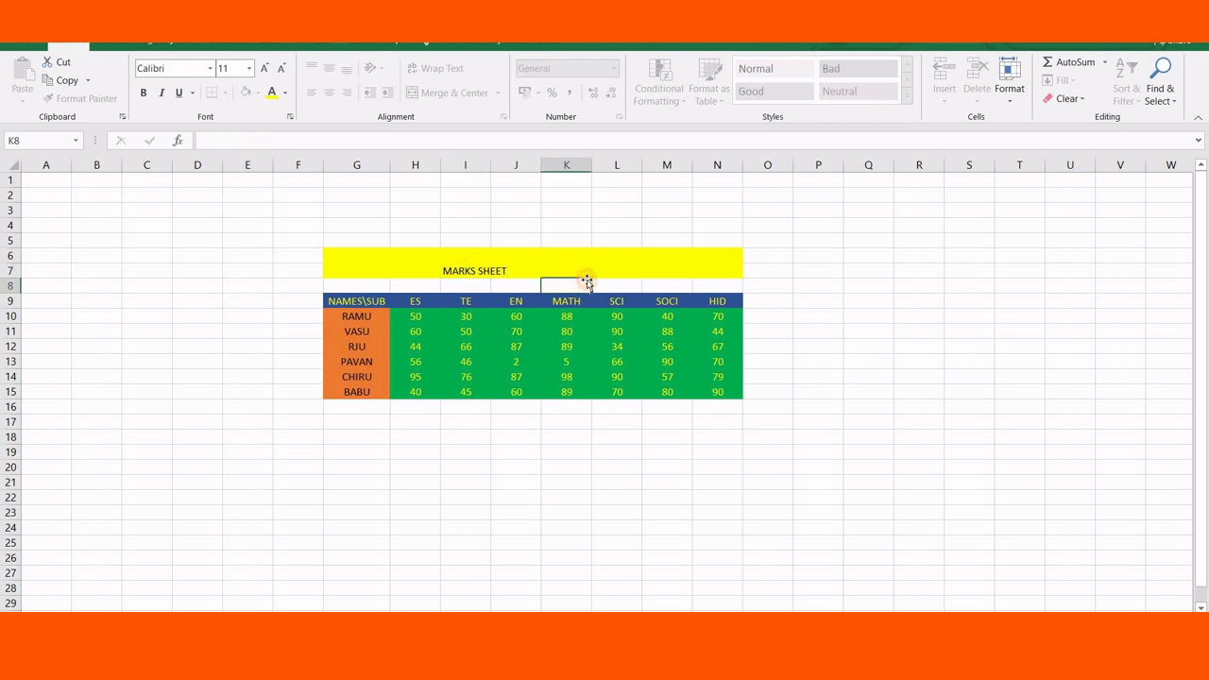
mouse_move(346, 289)
mouse_down()
mouse_move(784, 290)
mouse_move(731, 289)
mouse_up()
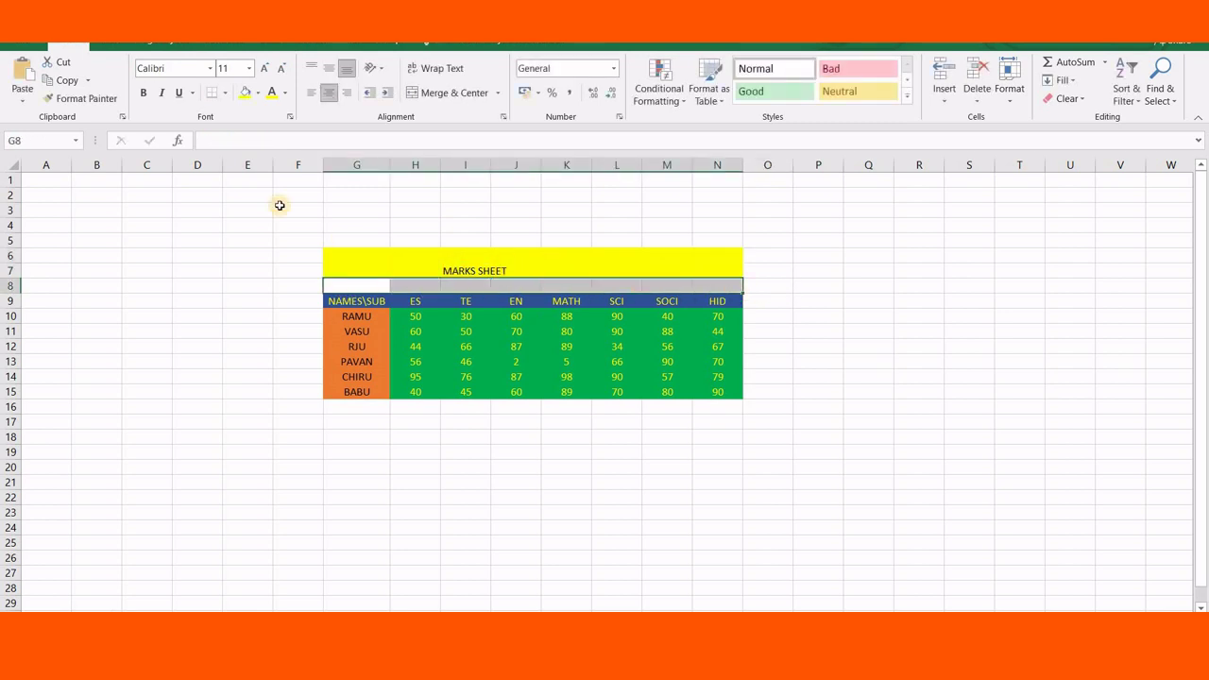
click(258, 92)
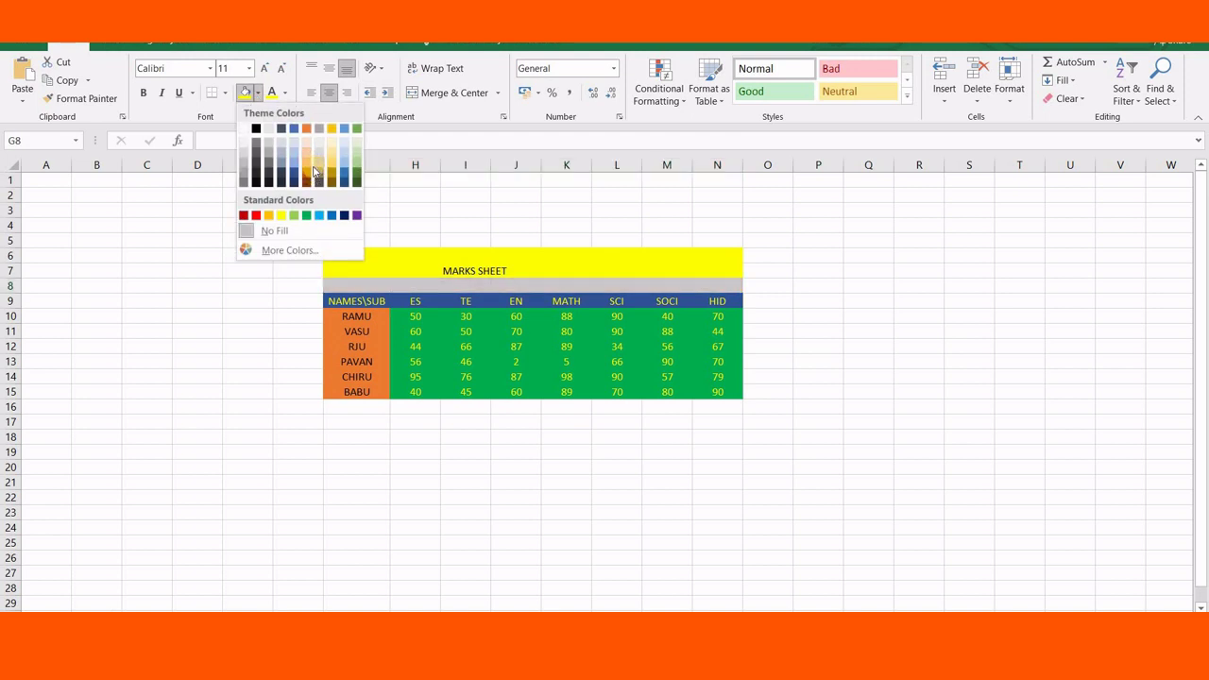
click(305, 160)
click(516, 209)
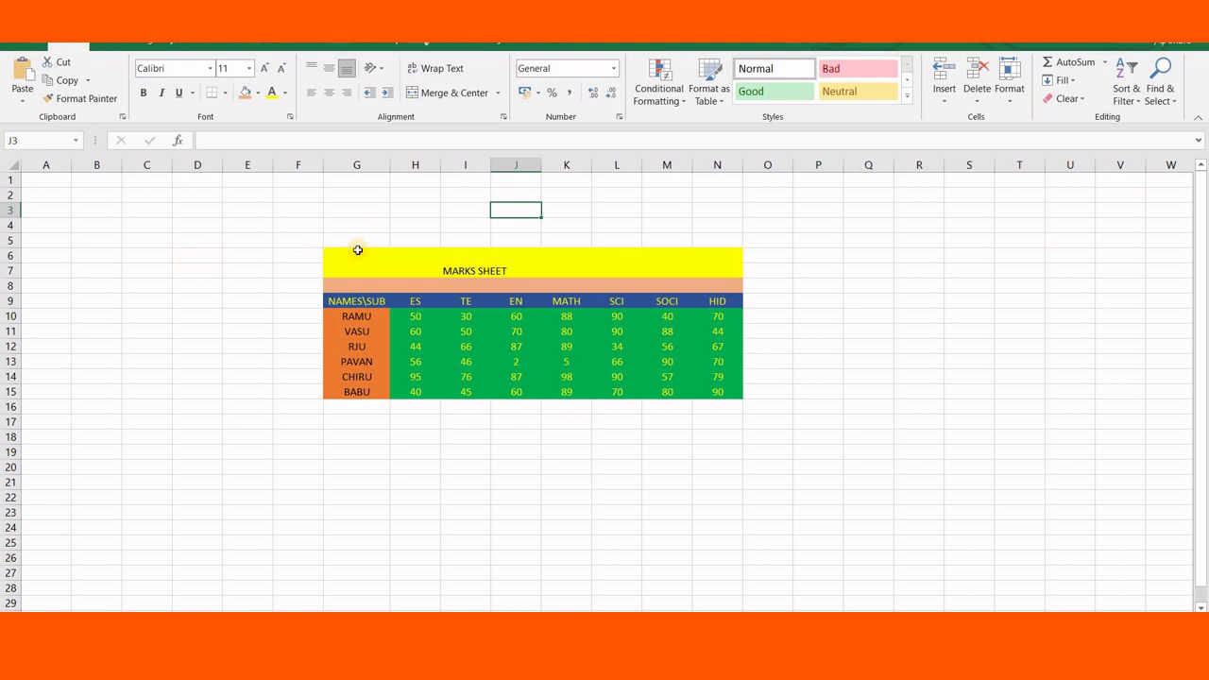
Select G6:N15 and draw a dashed border around the table with a dashed line style.
click(324, 253)
drag(324, 253, 716, 392)
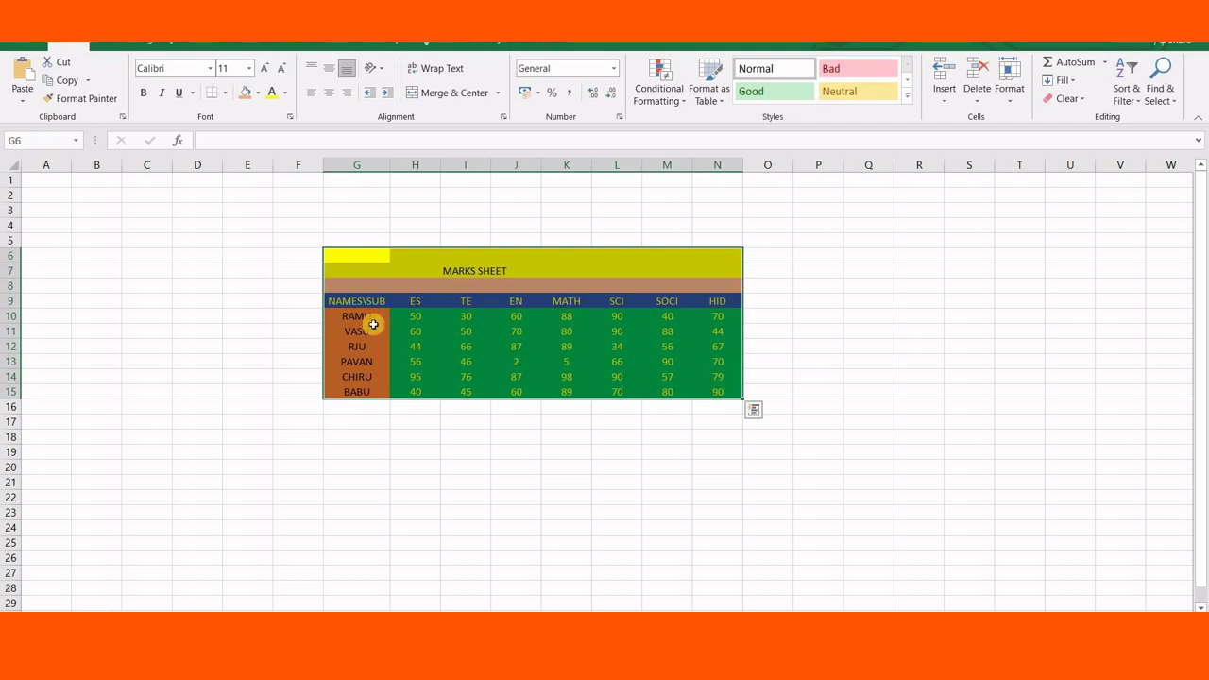
click(224, 91)
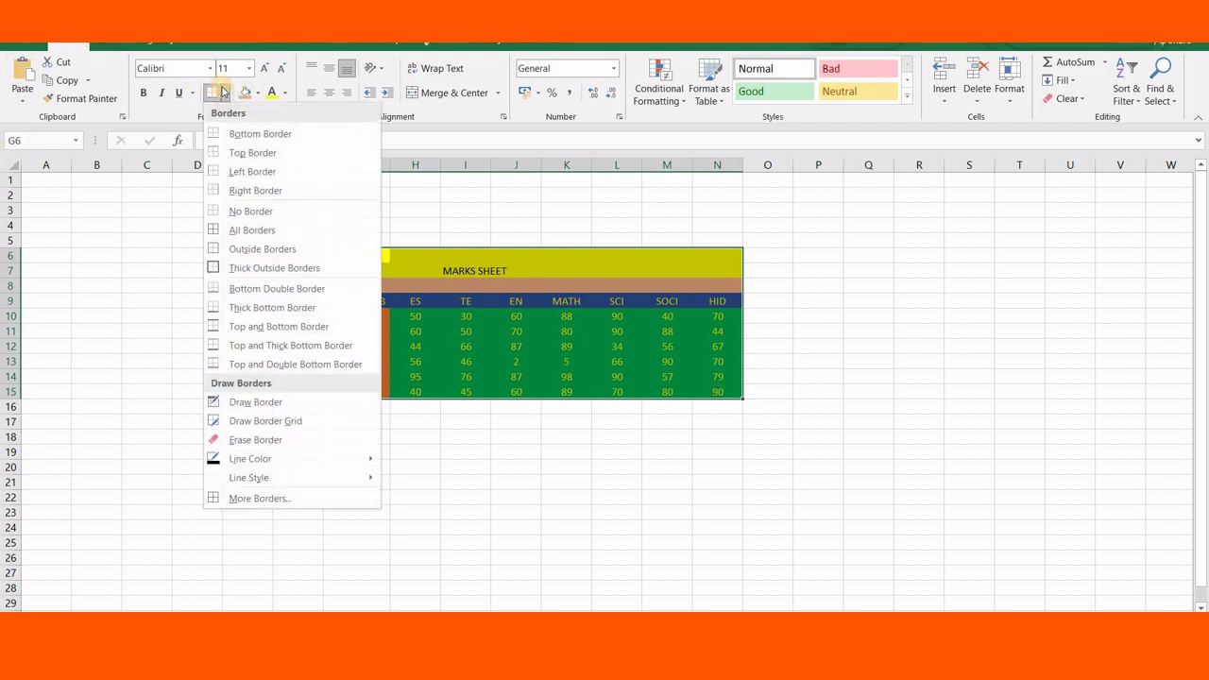
mouse_move(276, 466)
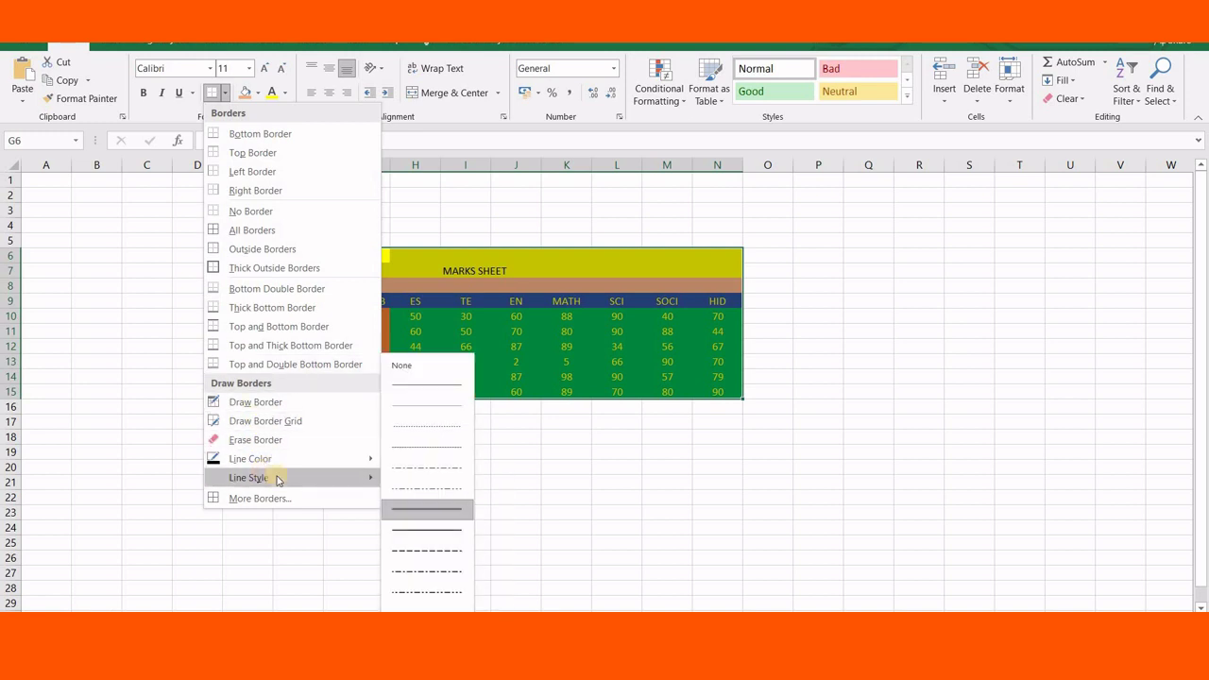
click(413, 511)
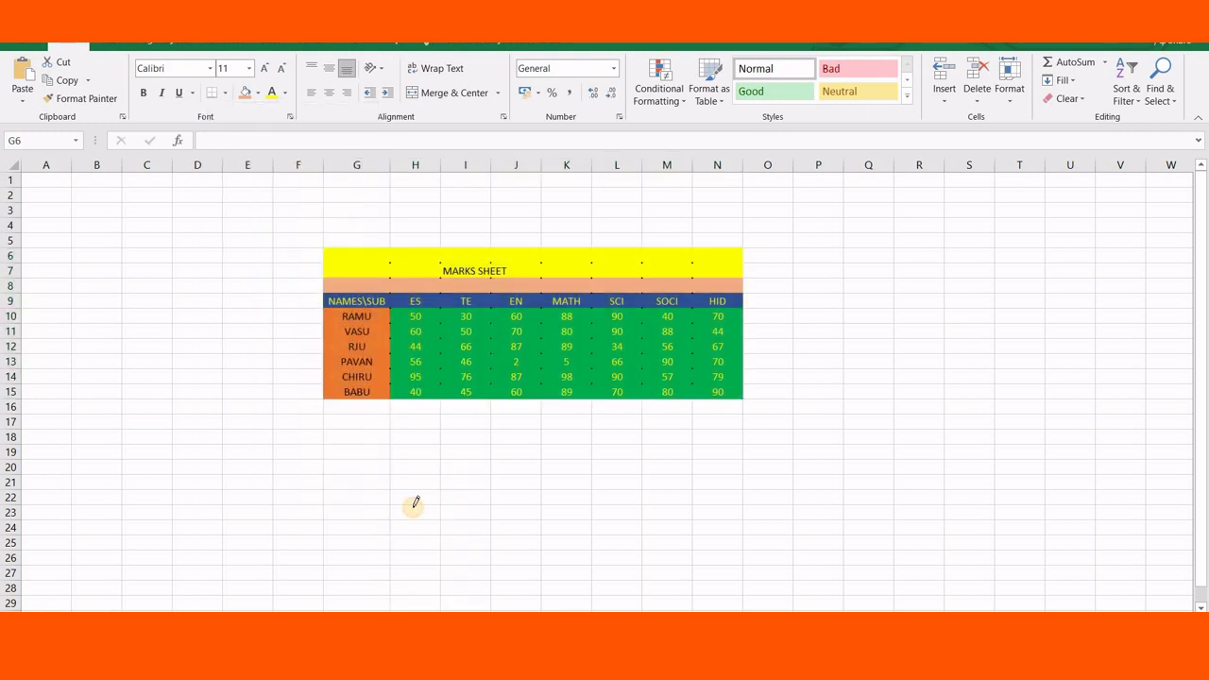
click(413, 504)
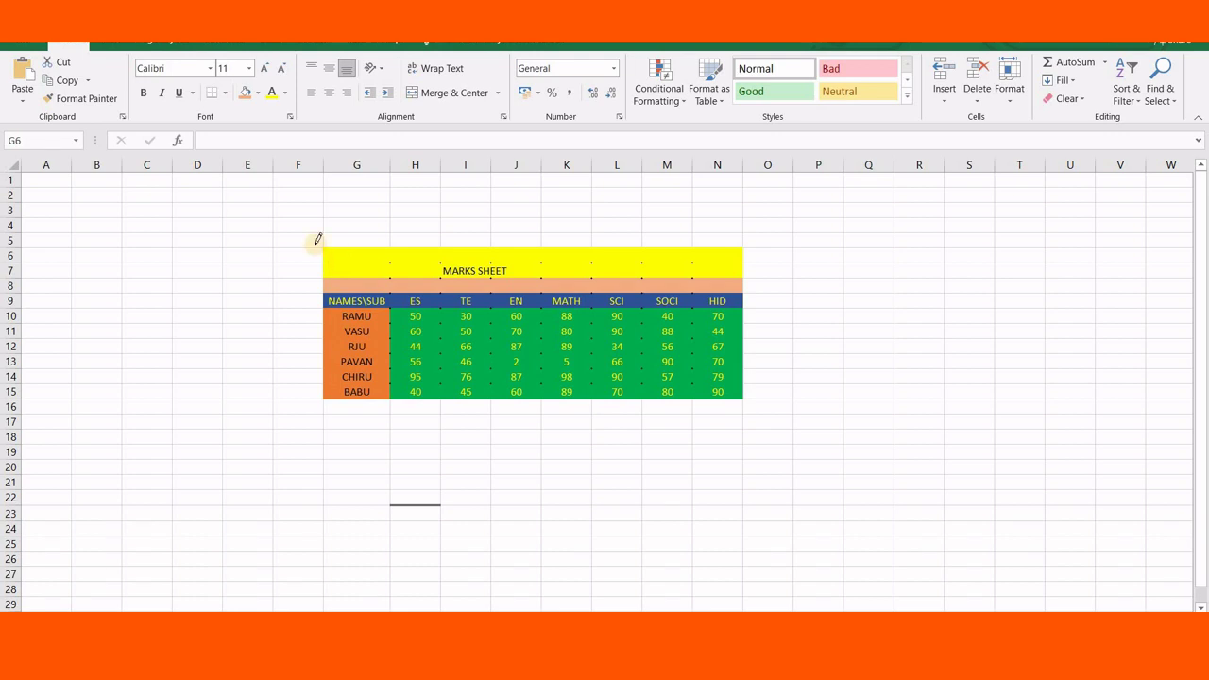
mouse_move(332, 244)
mouse_down()
mouse_move(718, 382)
mouse_move(718, 394)
mouse_up()
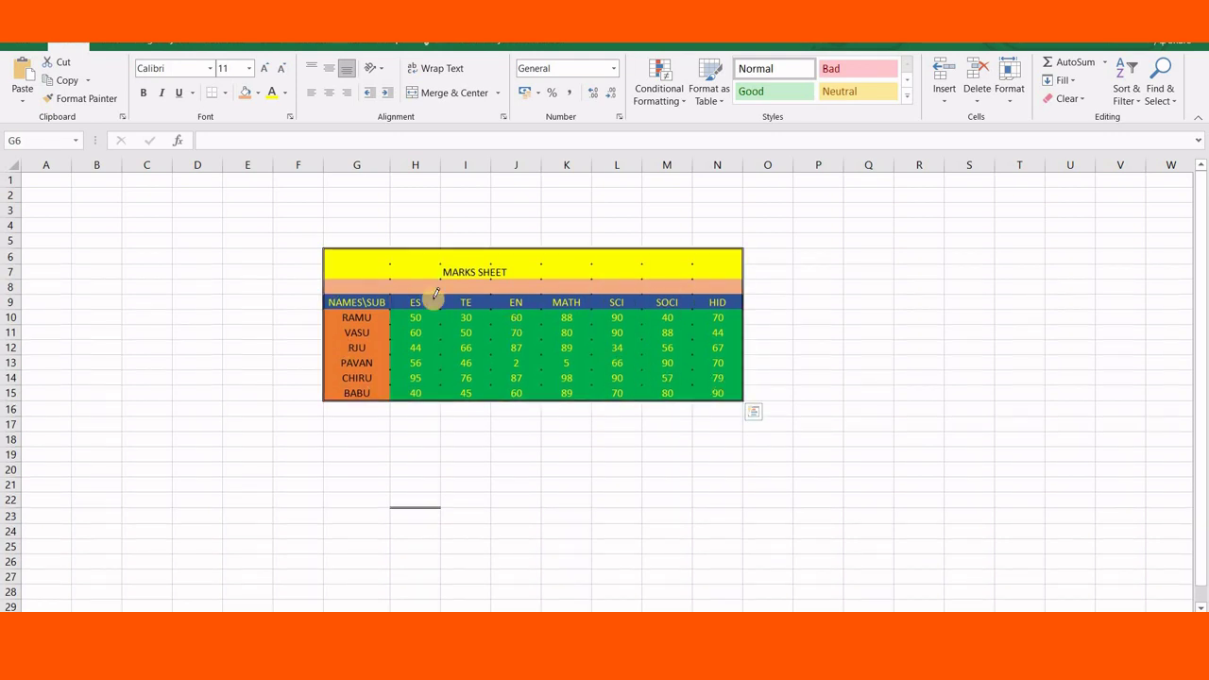
click(222, 224)
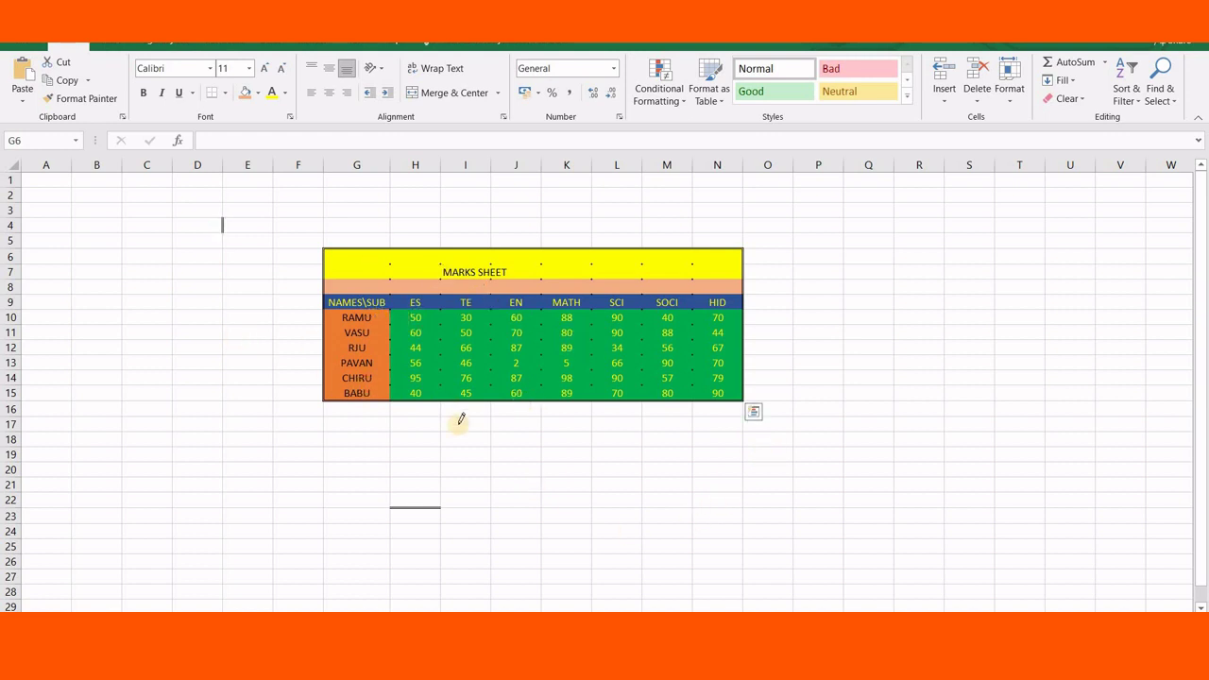
click(244, 384)
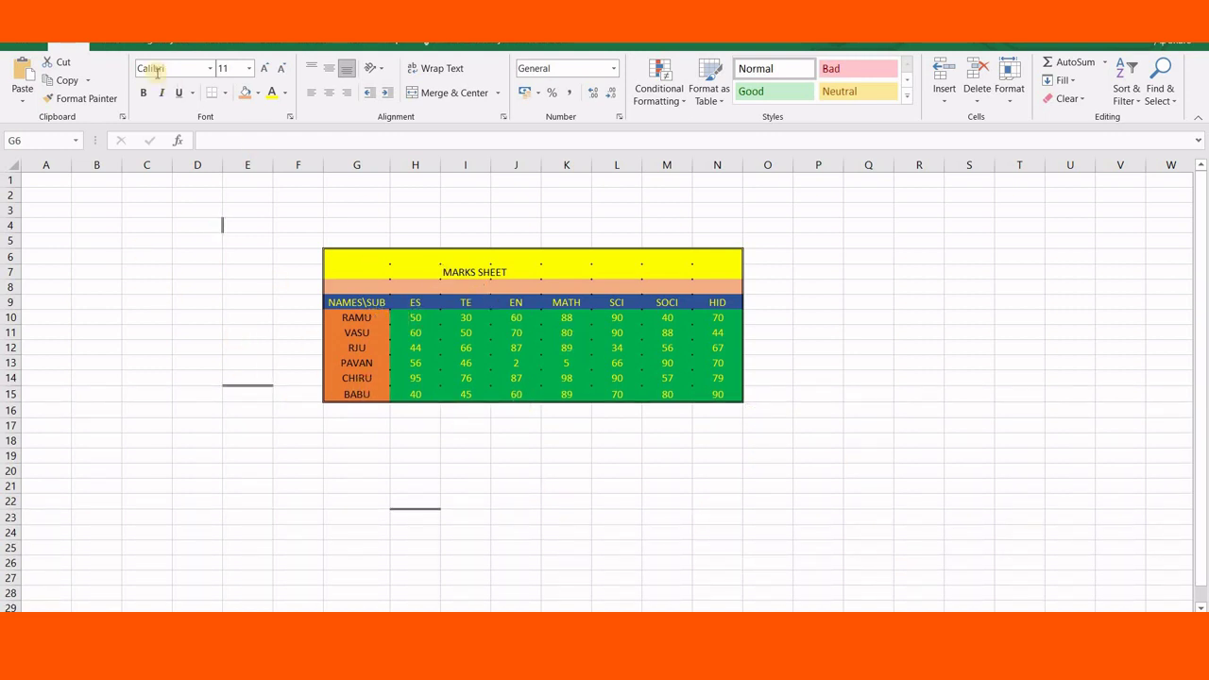
Apply All Borders to every cell of G6:N15.
click(224, 93)
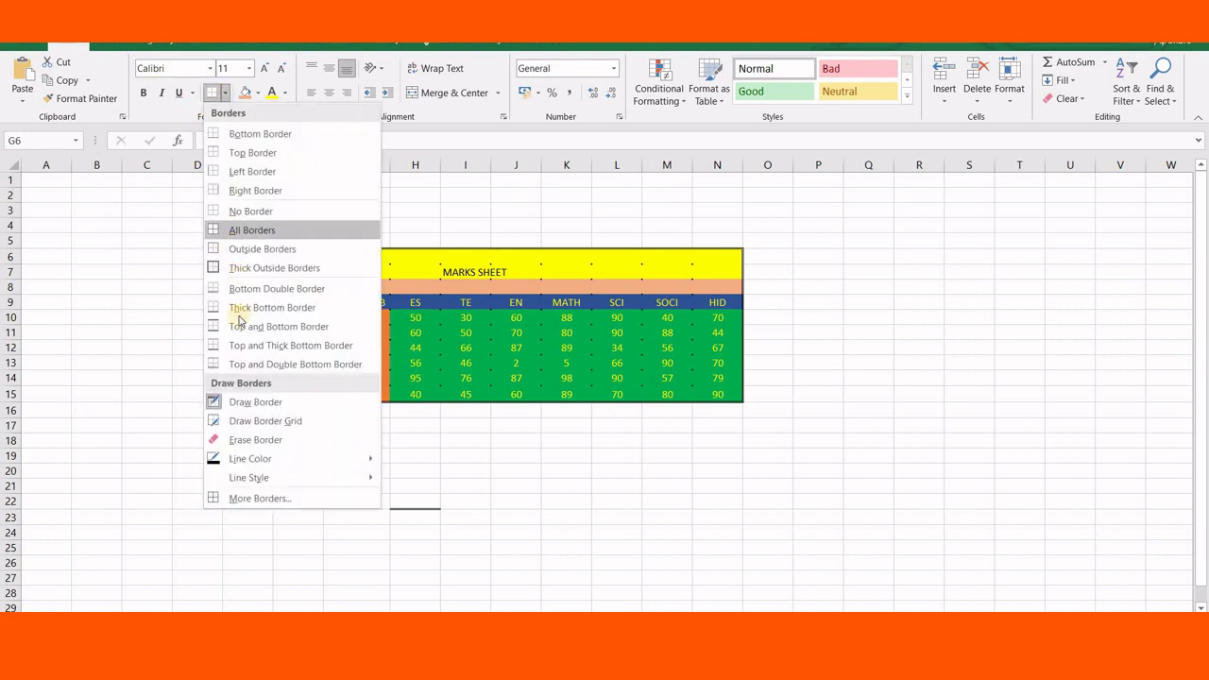
click(251, 230)
click(430, 210)
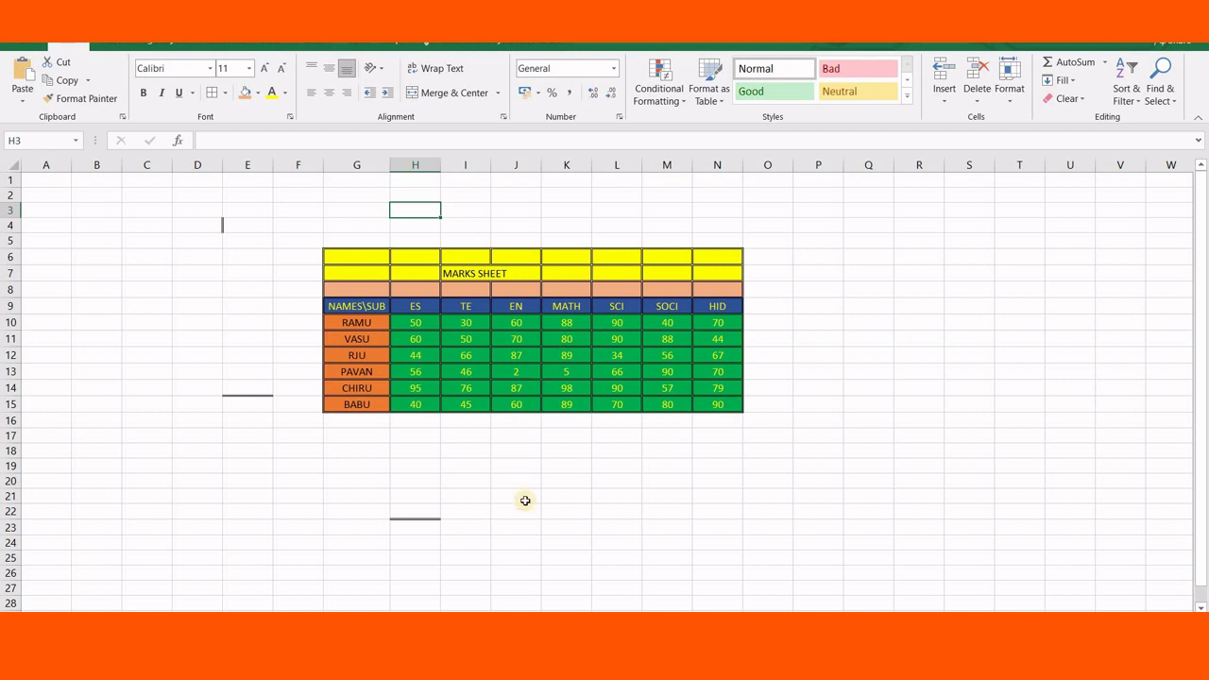
click(521, 498)
click(400, 510)
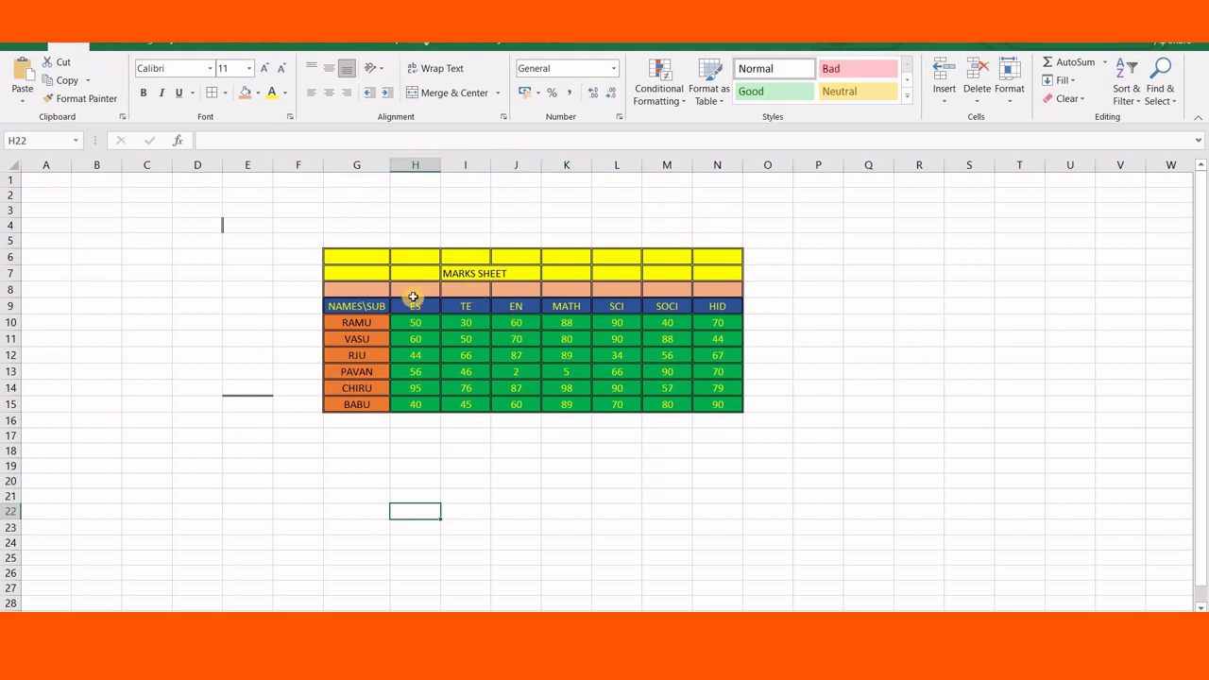
Insert a 3-D pie chart of RAMU's marks using the third style with percentage labels and legend.
drag(339, 306, 724, 409)
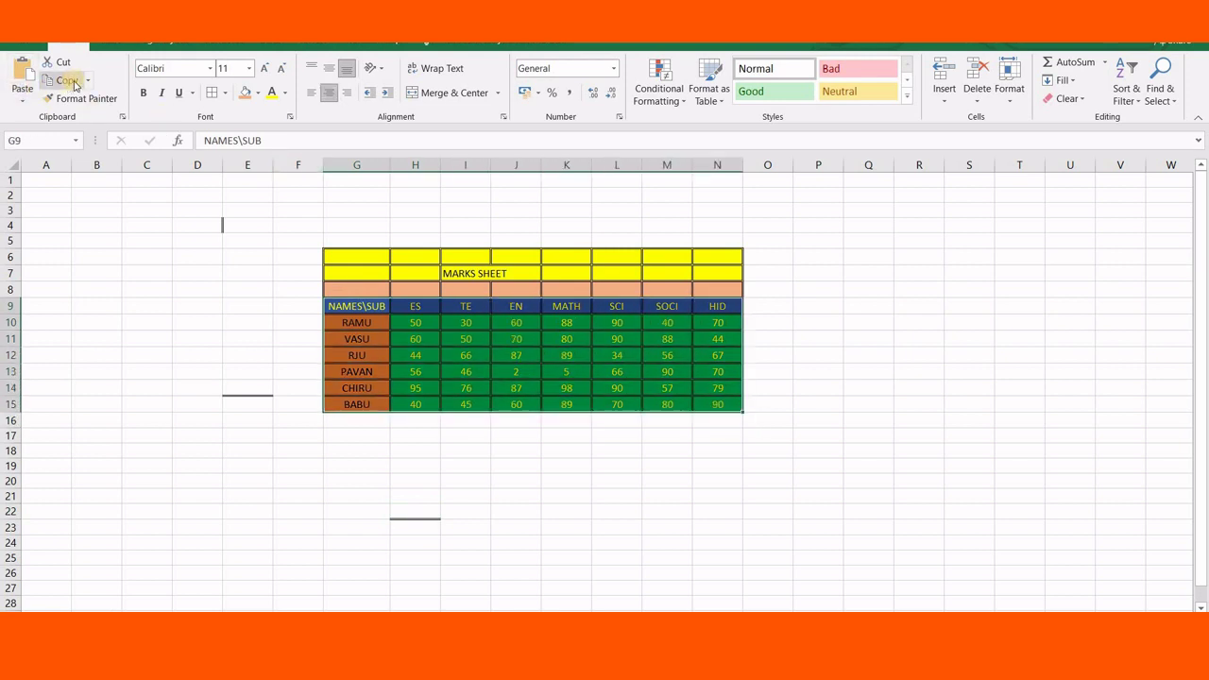
click(122, 46)
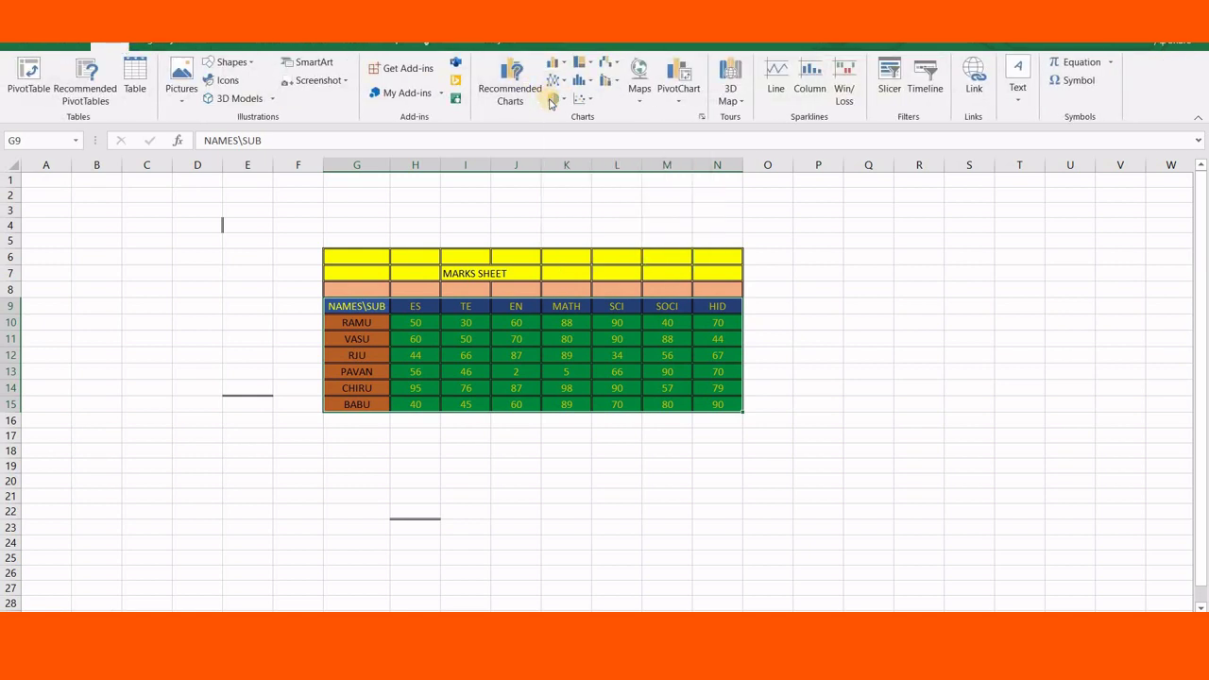
click(560, 99)
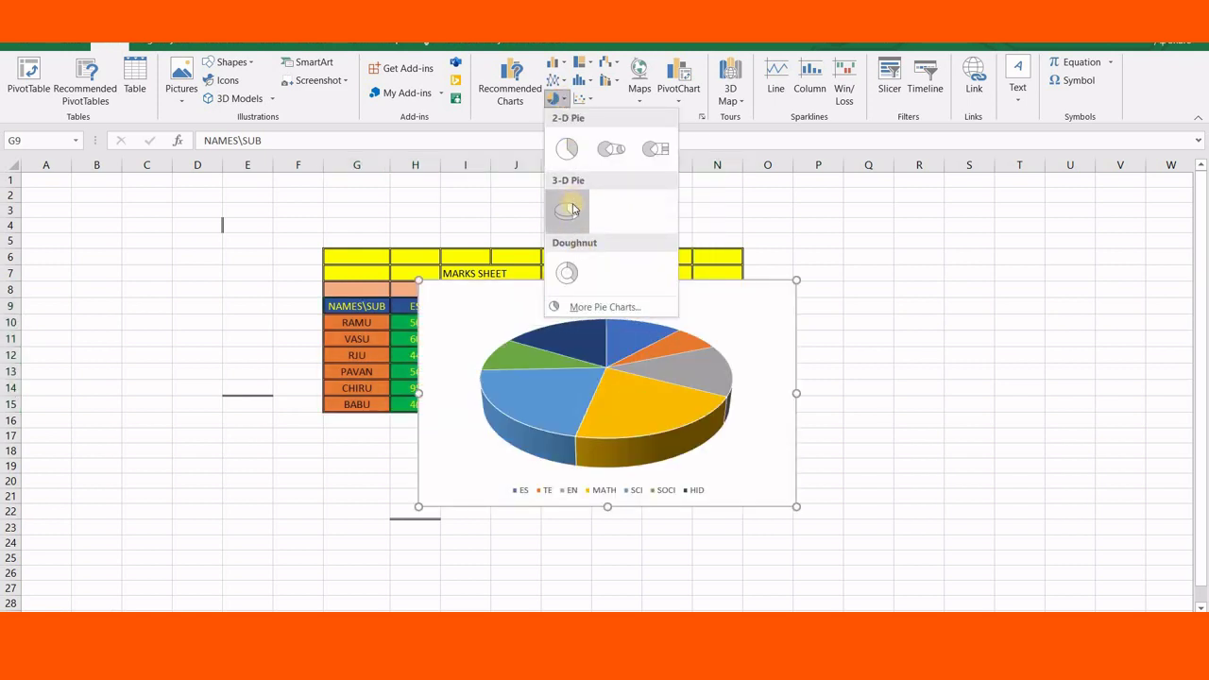
click(572, 205)
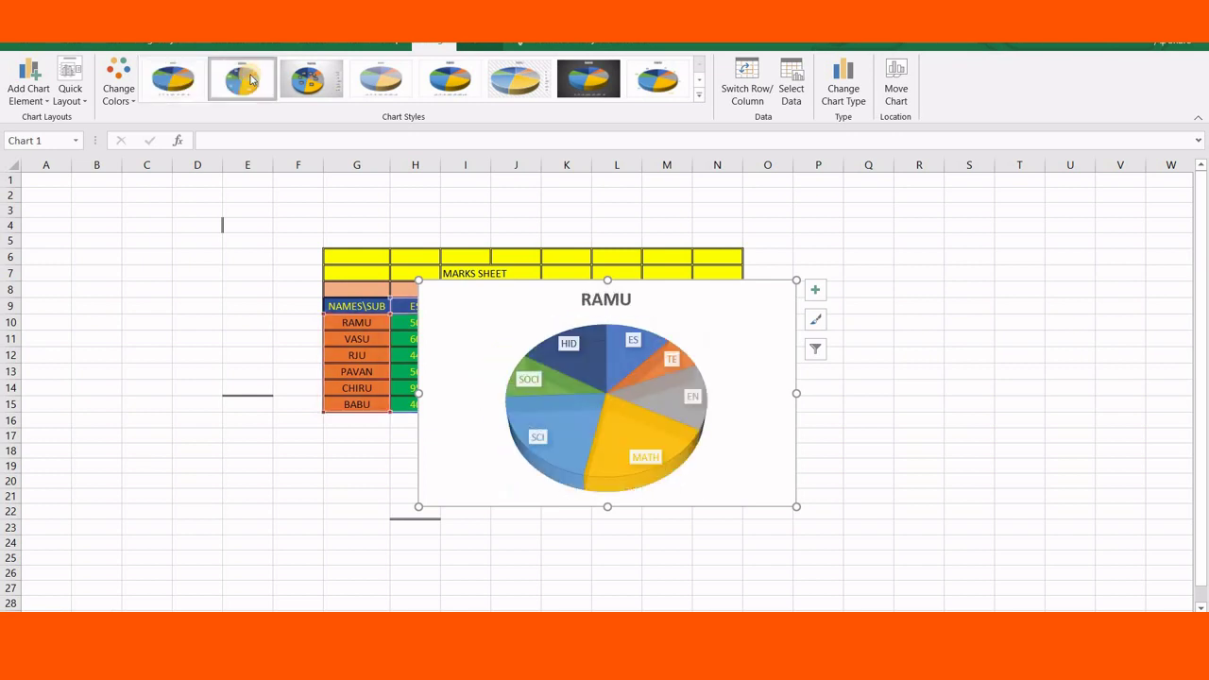
click(311, 83)
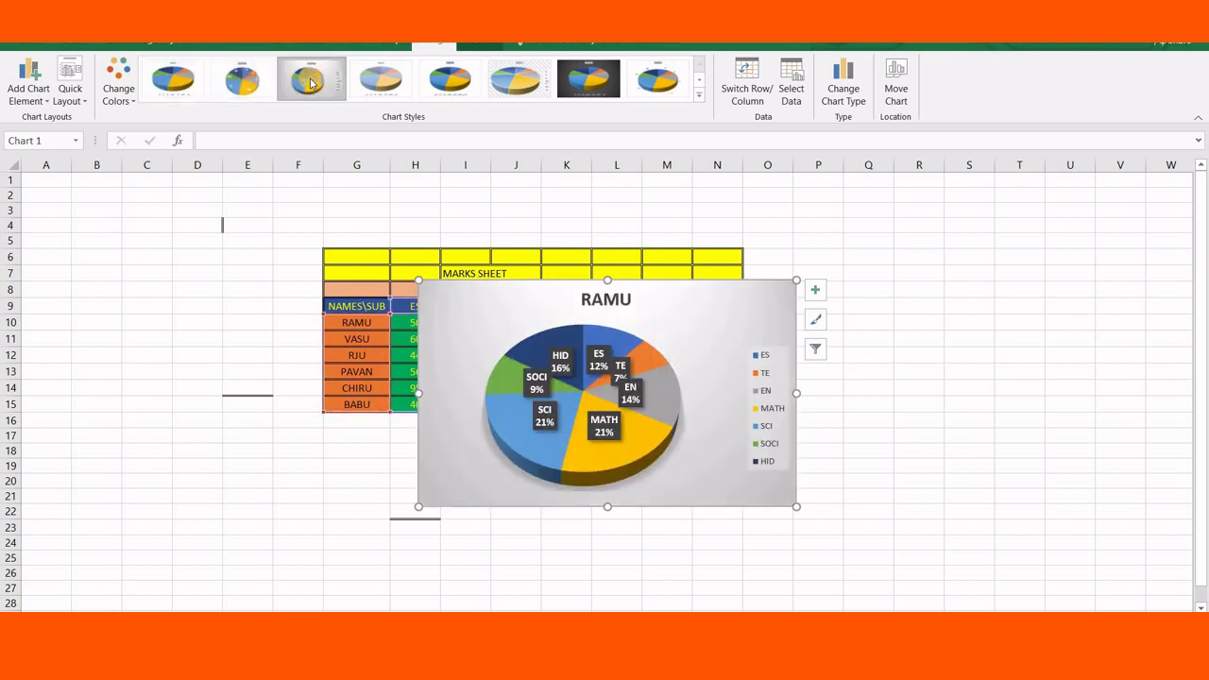
Move the RAMU pie chart into columns A–F and narrow it beside the table.
click(655, 342)
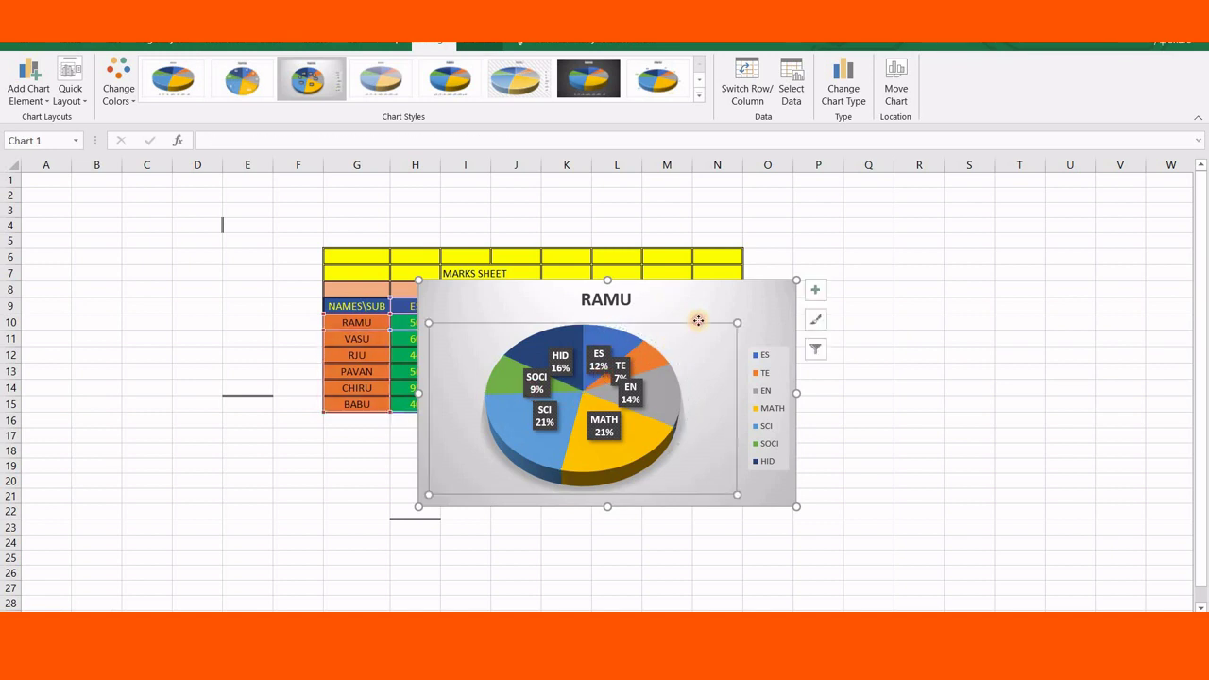
drag(681, 336, 239, 222)
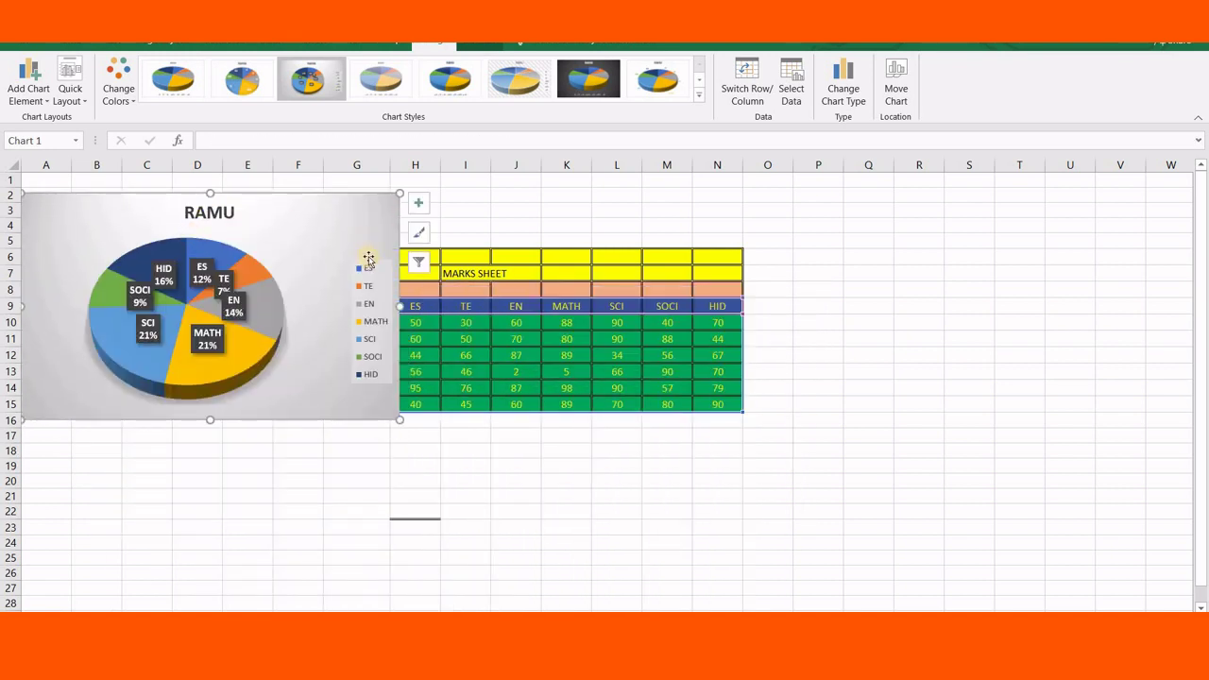
drag(401, 306, 313, 306)
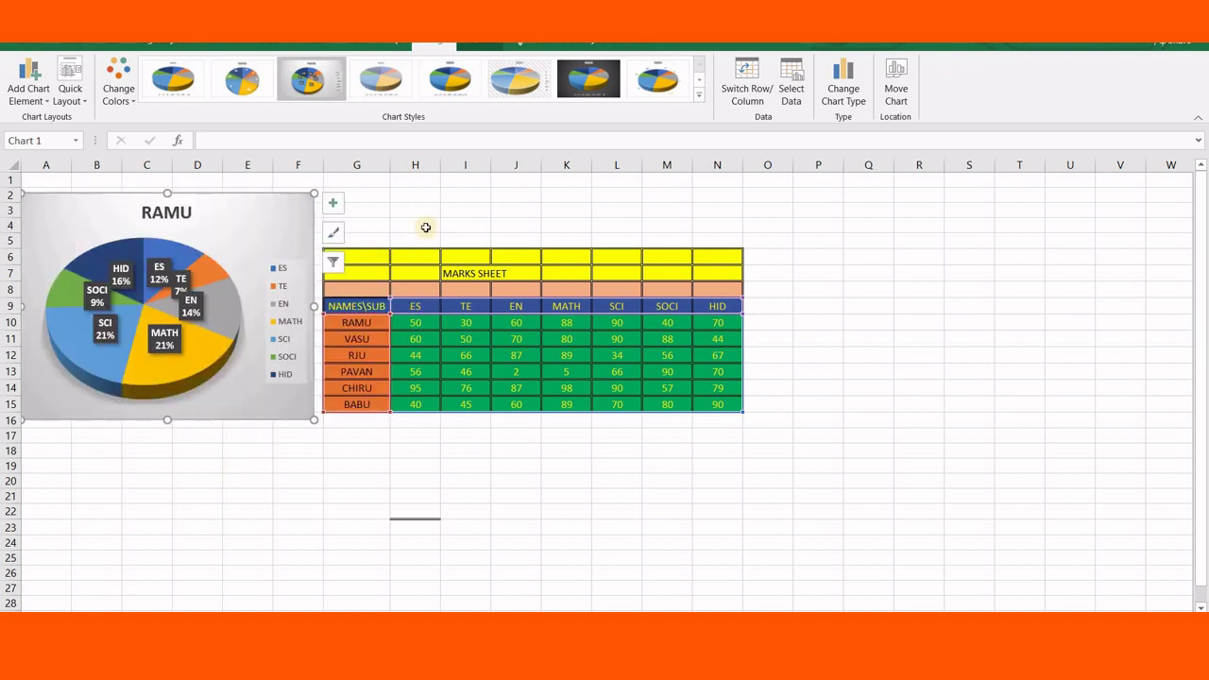
click(455, 210)
click(289, 500)
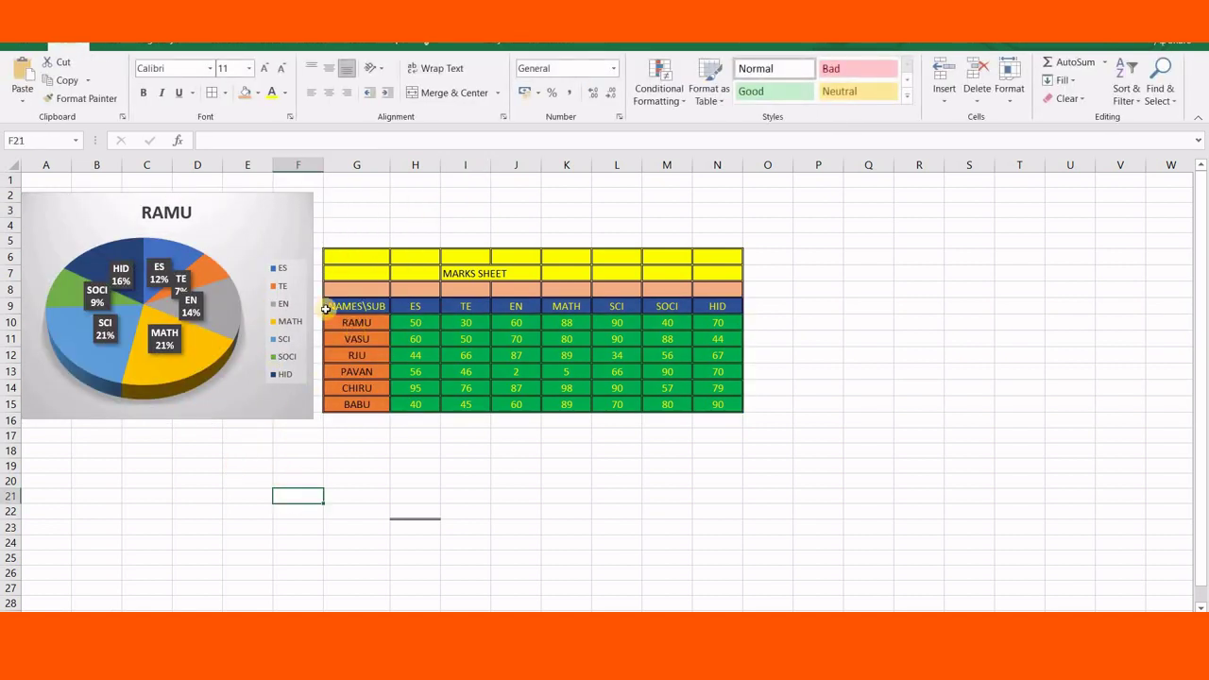
Insert a 3-D pie chart of PAVAN's row 13 marks with the percentage-label style.
click(337, 375)
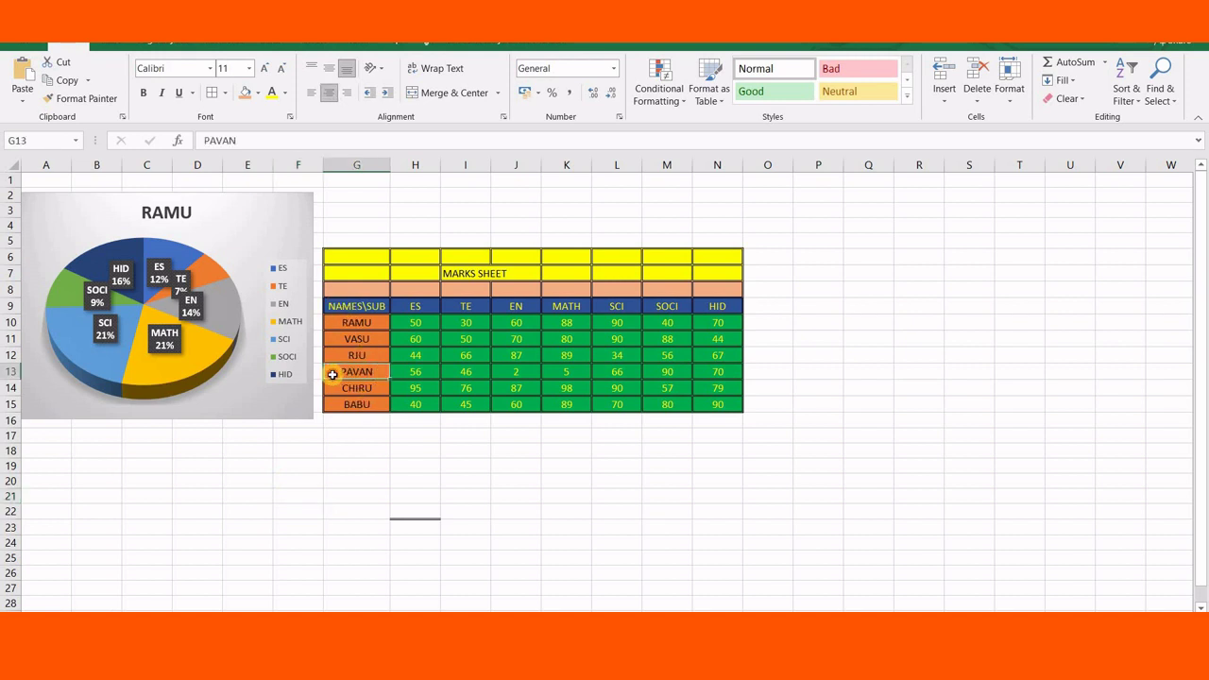
drag(333, 375, 718, 375)
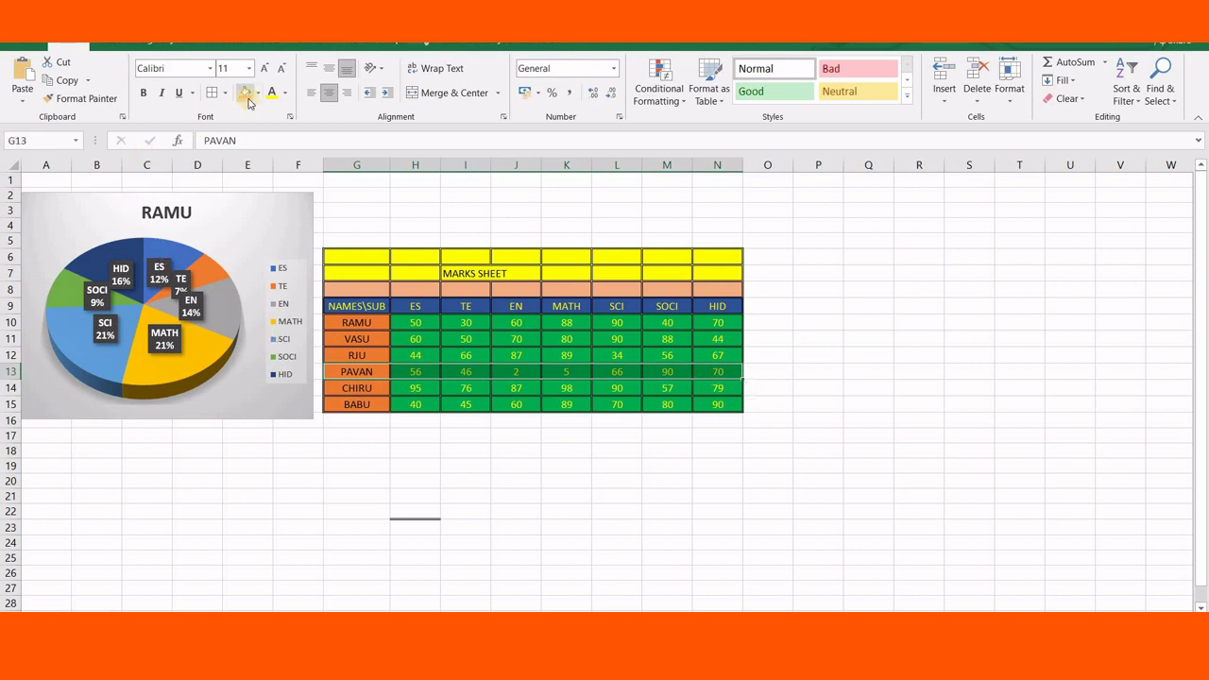
click(107, 45)
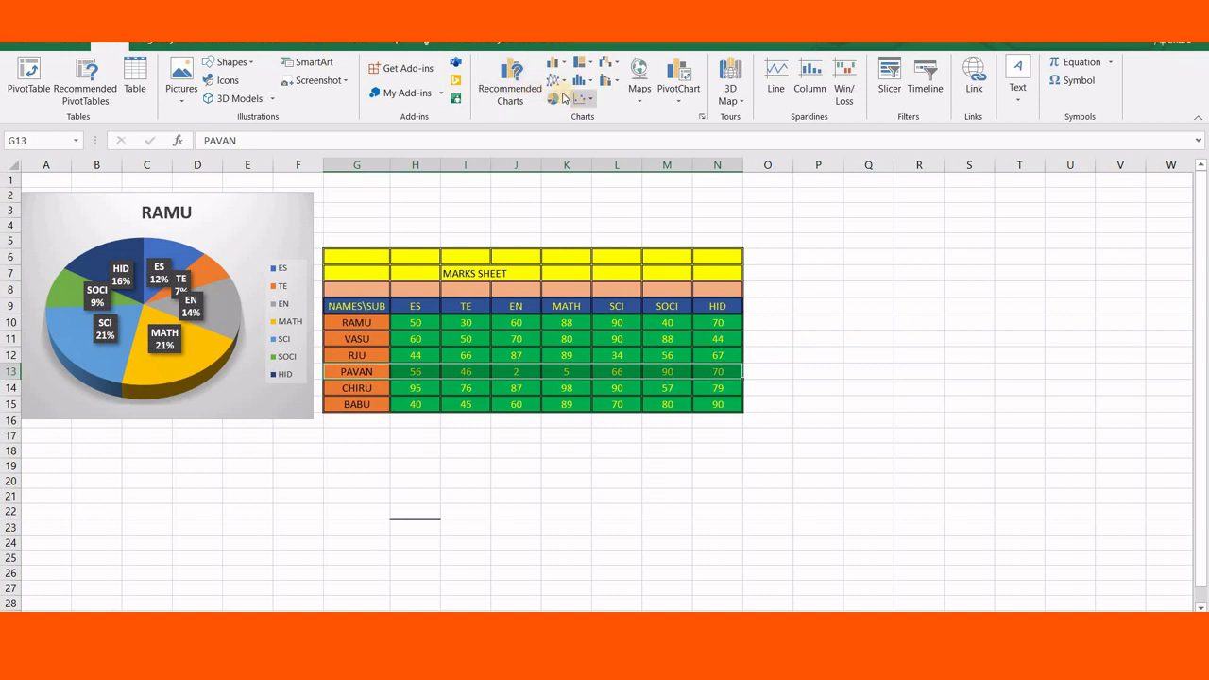
click(565, 99)
click(571, 216)
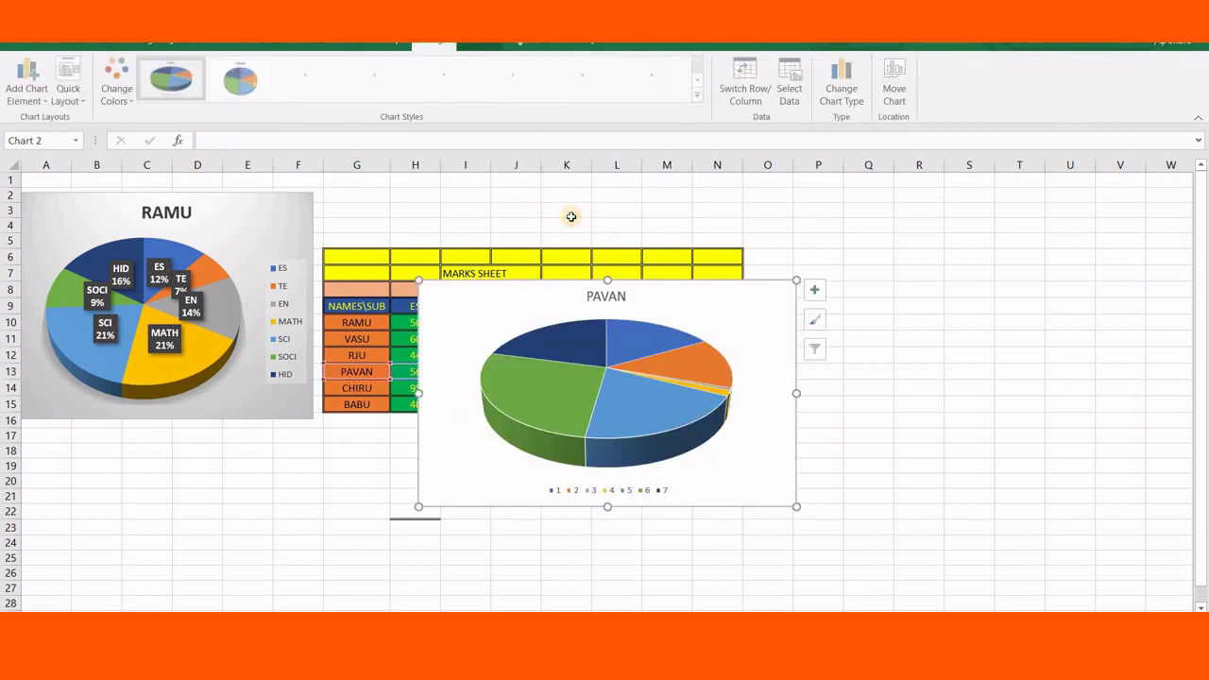
click(242, 82)
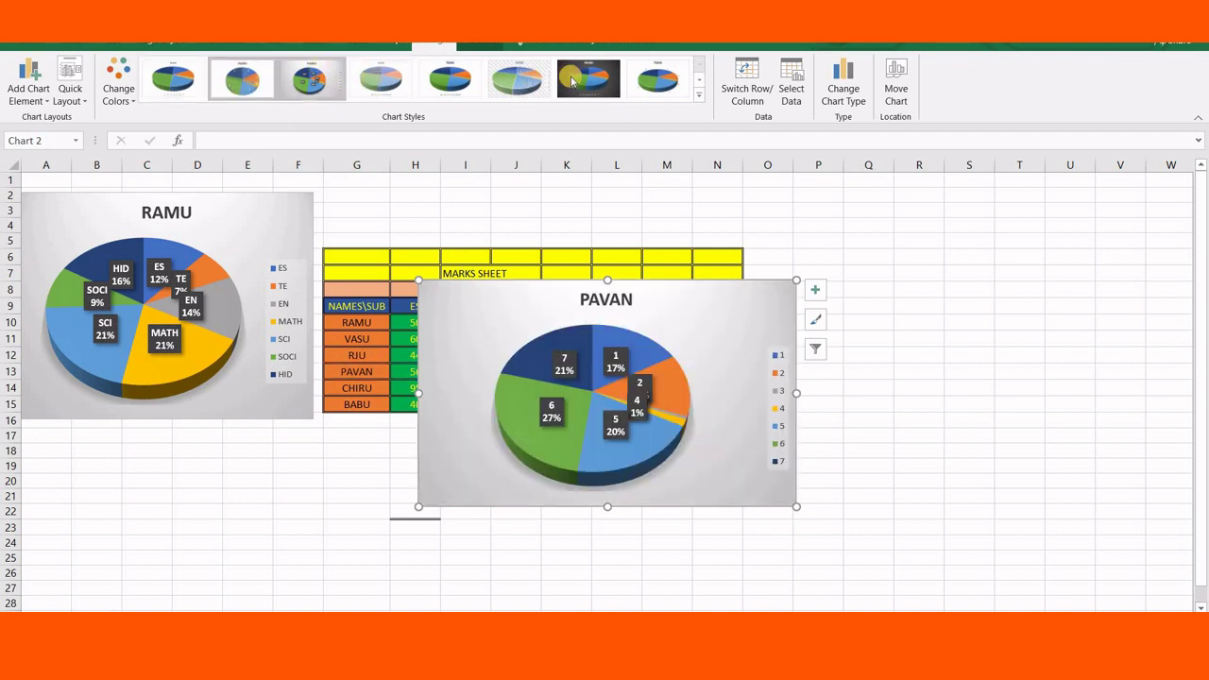
click(571, 83)
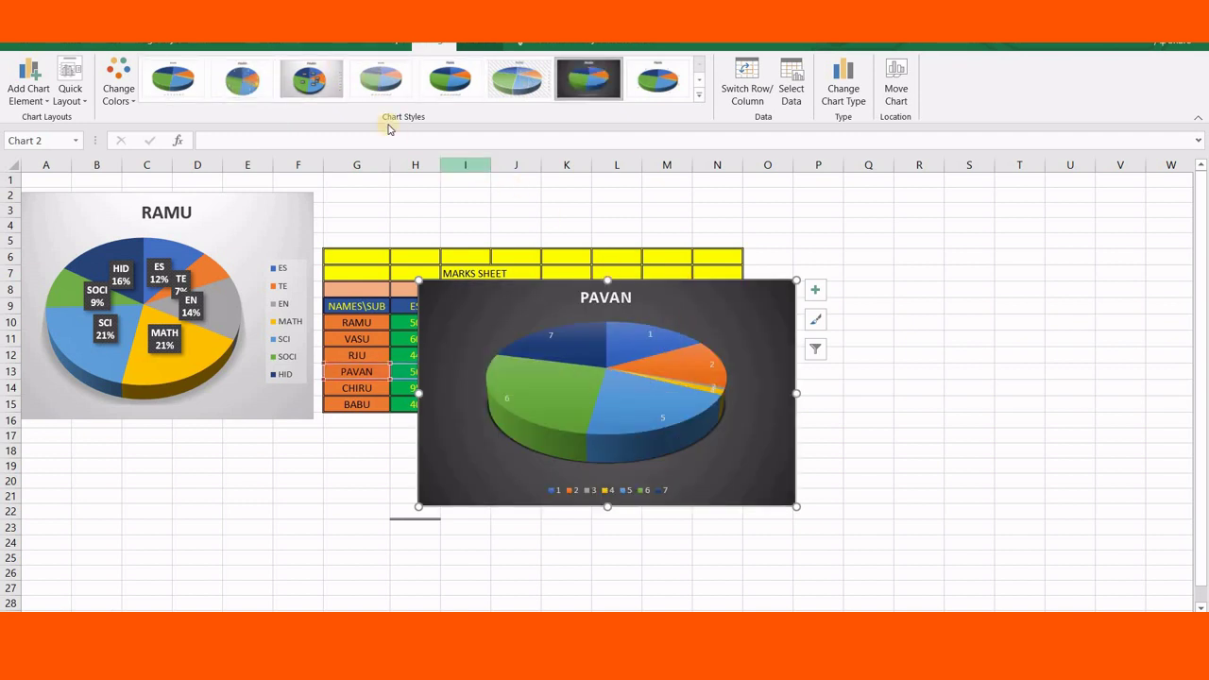
click(312, 79)
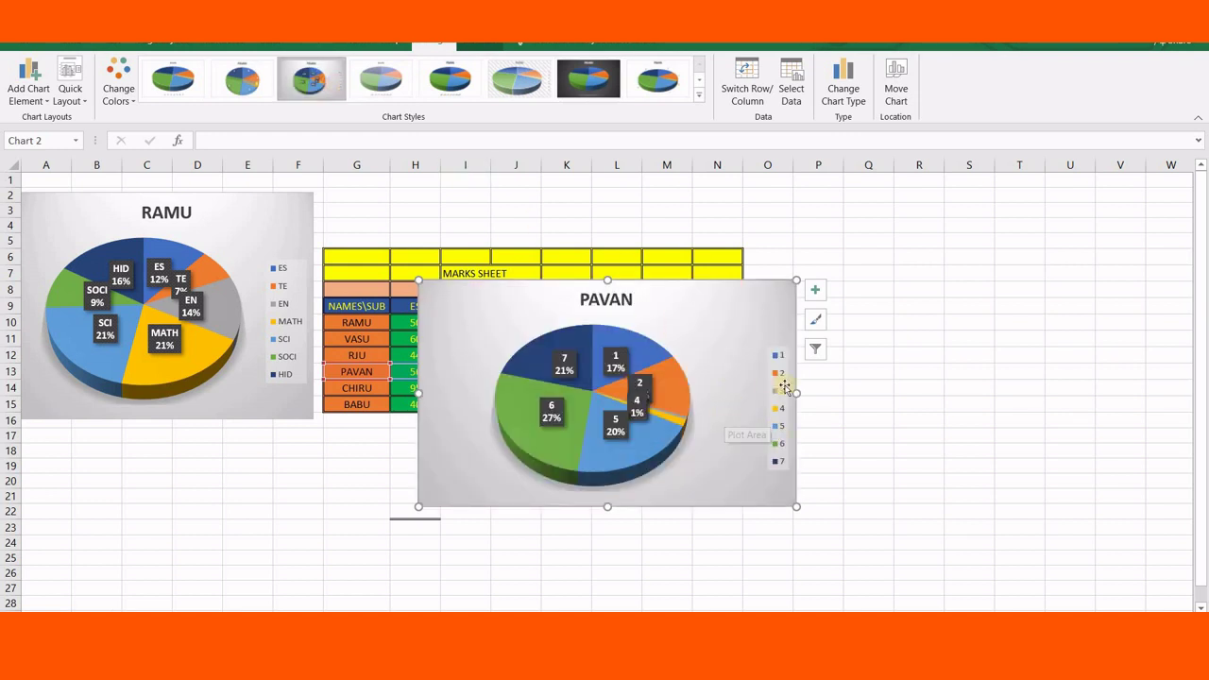
Position the PAVAN pie chart below the RAMU chart.
click(803, 397)
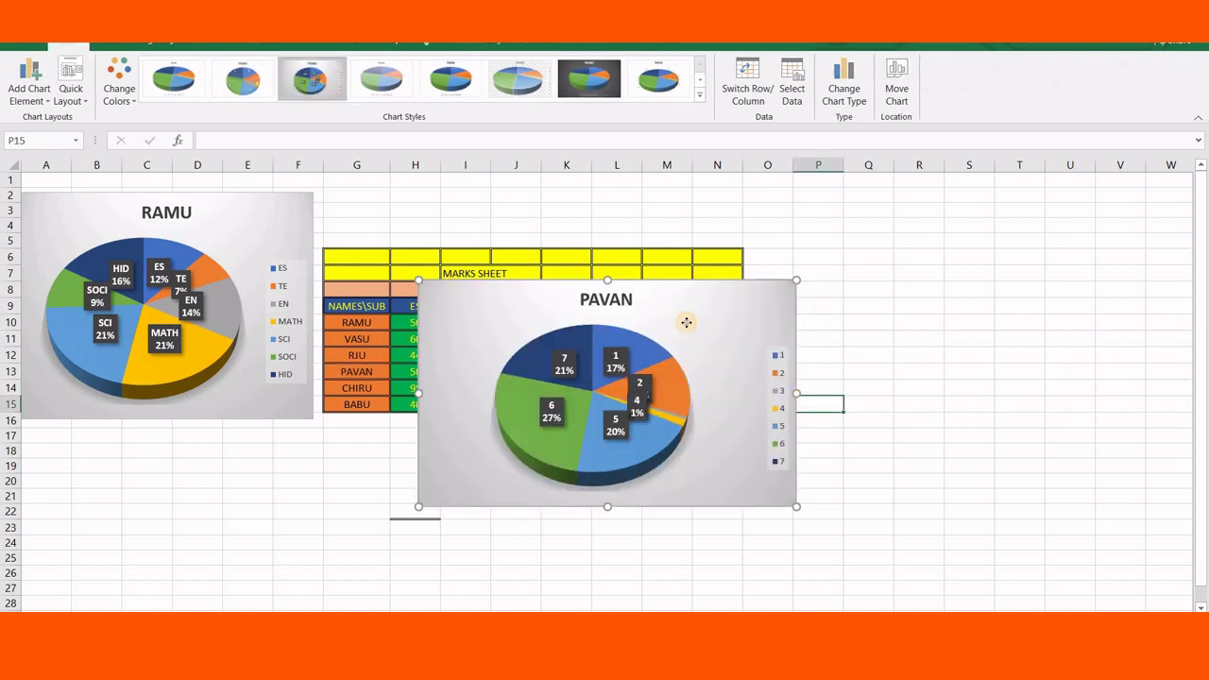
click(691, 410)
mouse_move(631, 277)
mouse_down()
mouse_move(597, 273)
mouse_move(607, 338)
mouse_up()
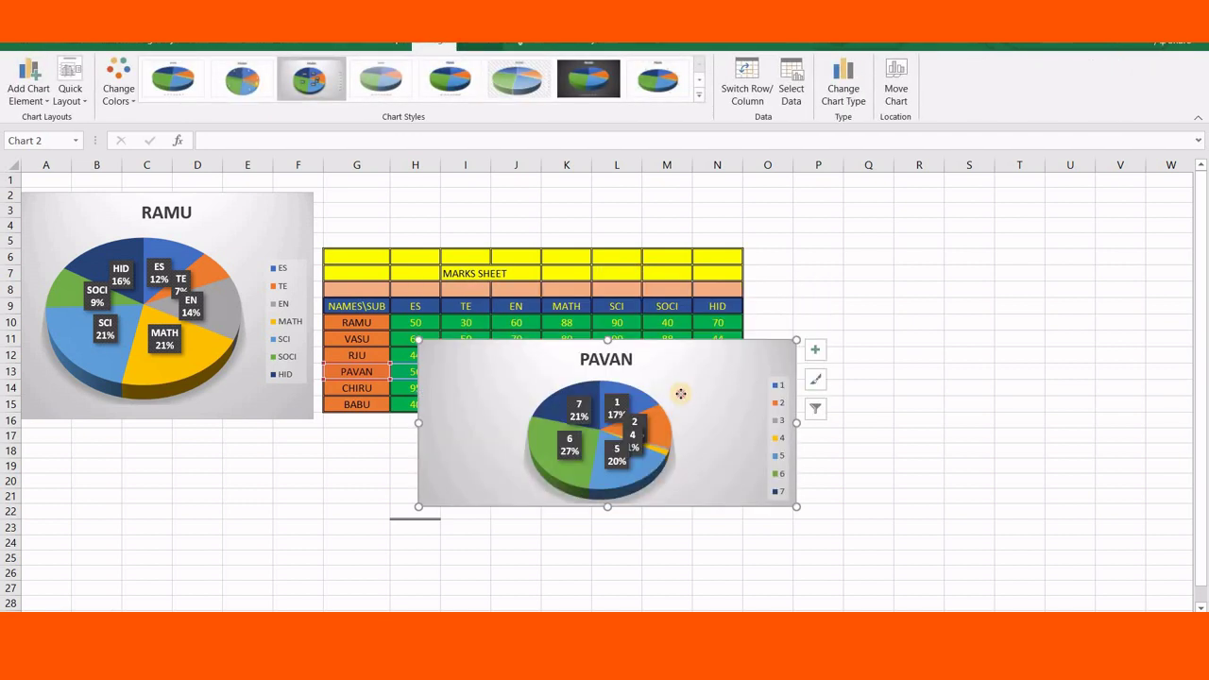
click(854, 321)
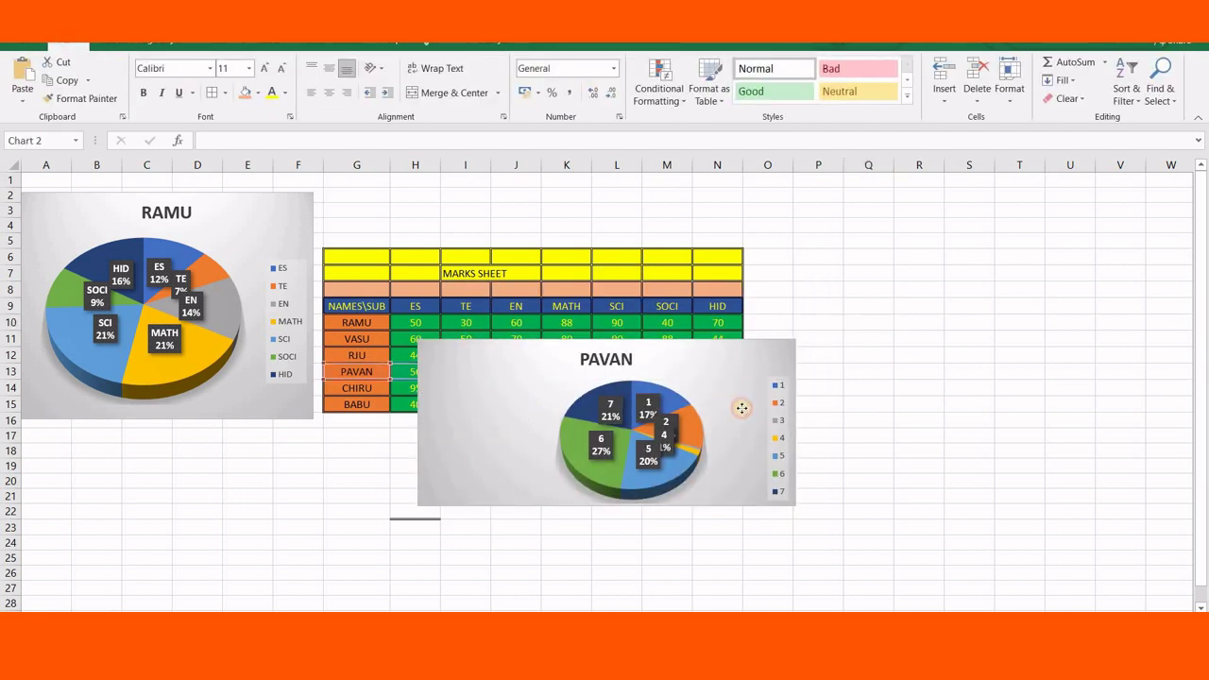
mouse_move(737, 407)
mouse_down()
mouse_move(350, 460)
mouse_move(80, 432)
mouse_up()
click(566, 526)
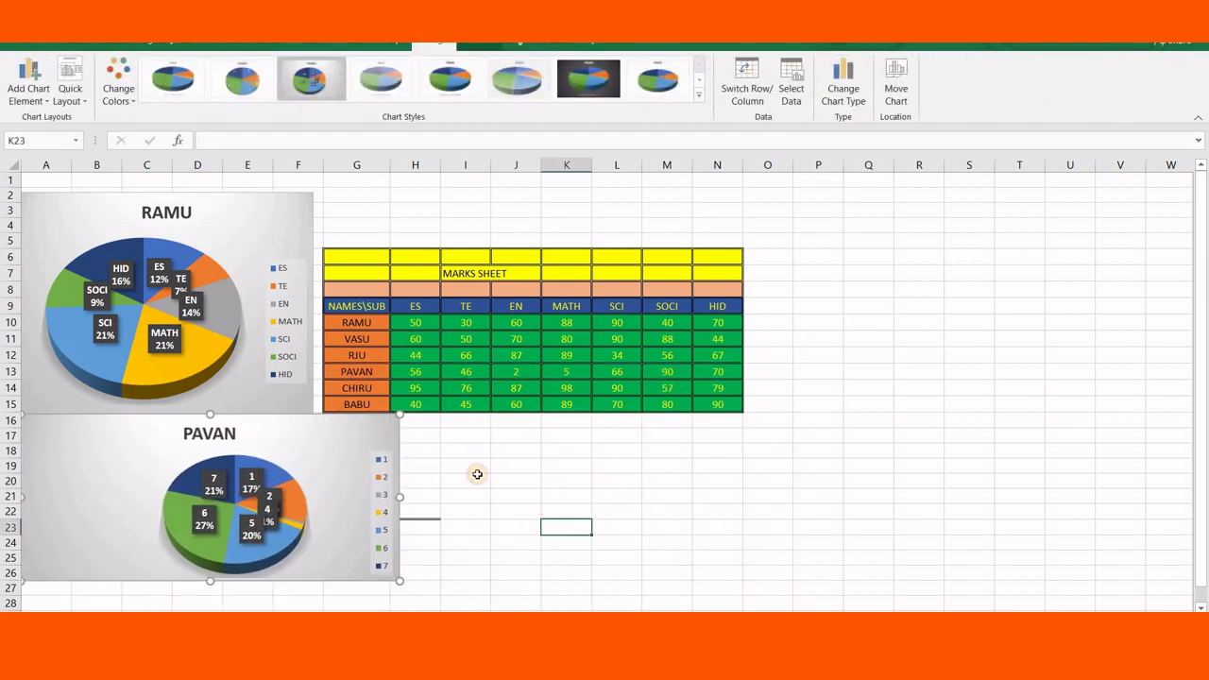
drag(334, 438, 338, 472)
click(515, 479)
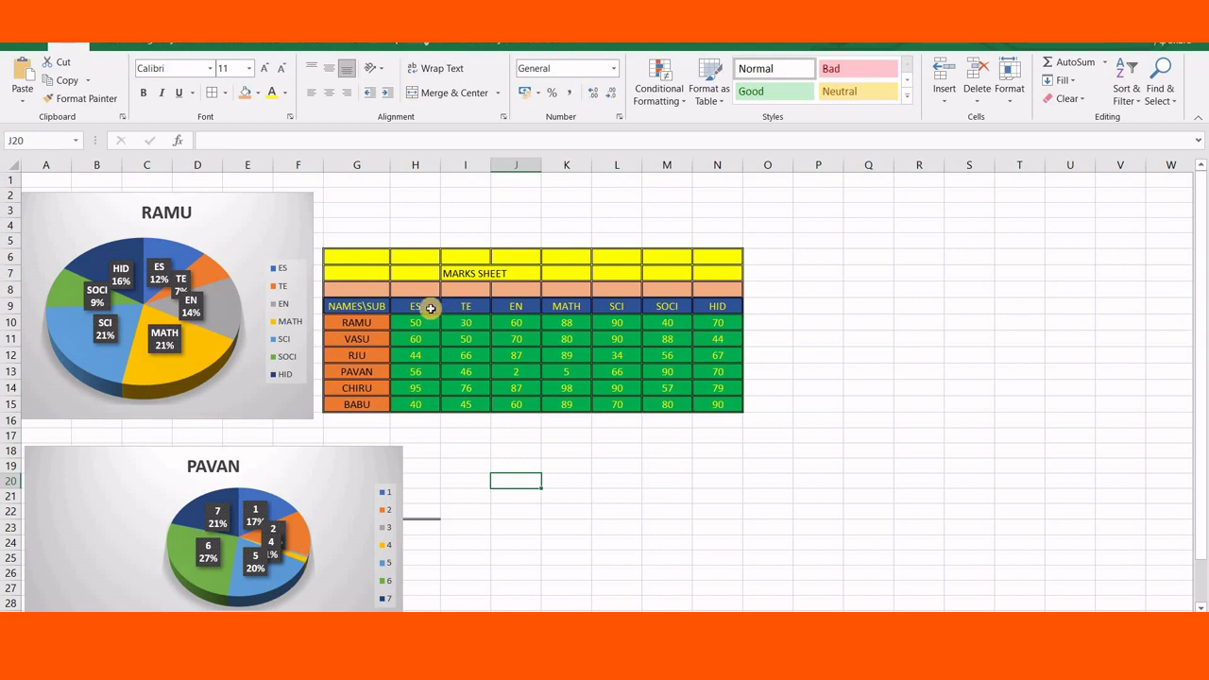
drag(351, 311, 727, 413)
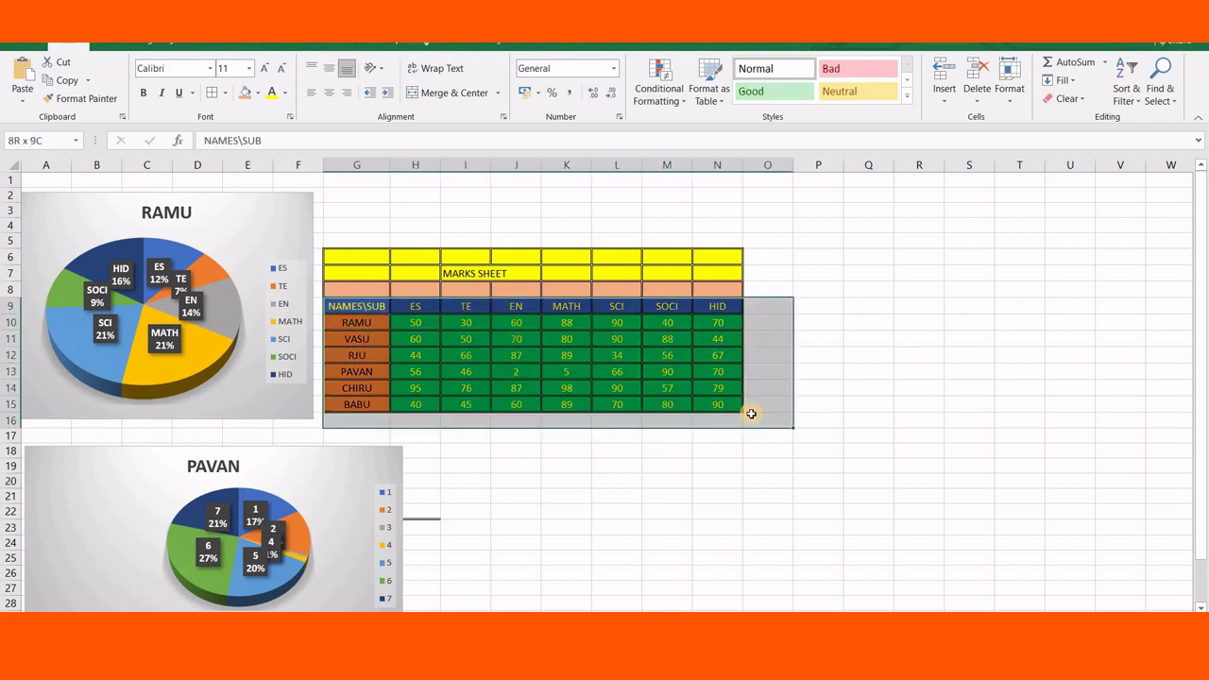
Insert a clustered column chart of G9:N15 and place it right of the marks table.
click(101, 44)
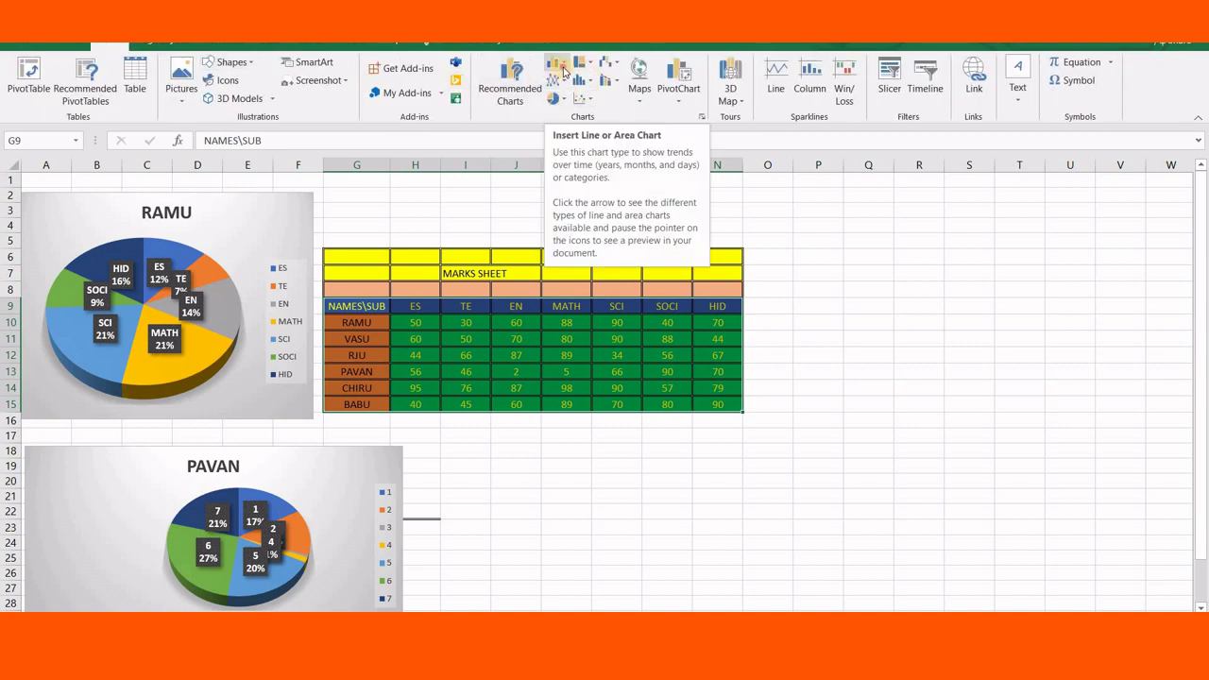
click(558, 62)
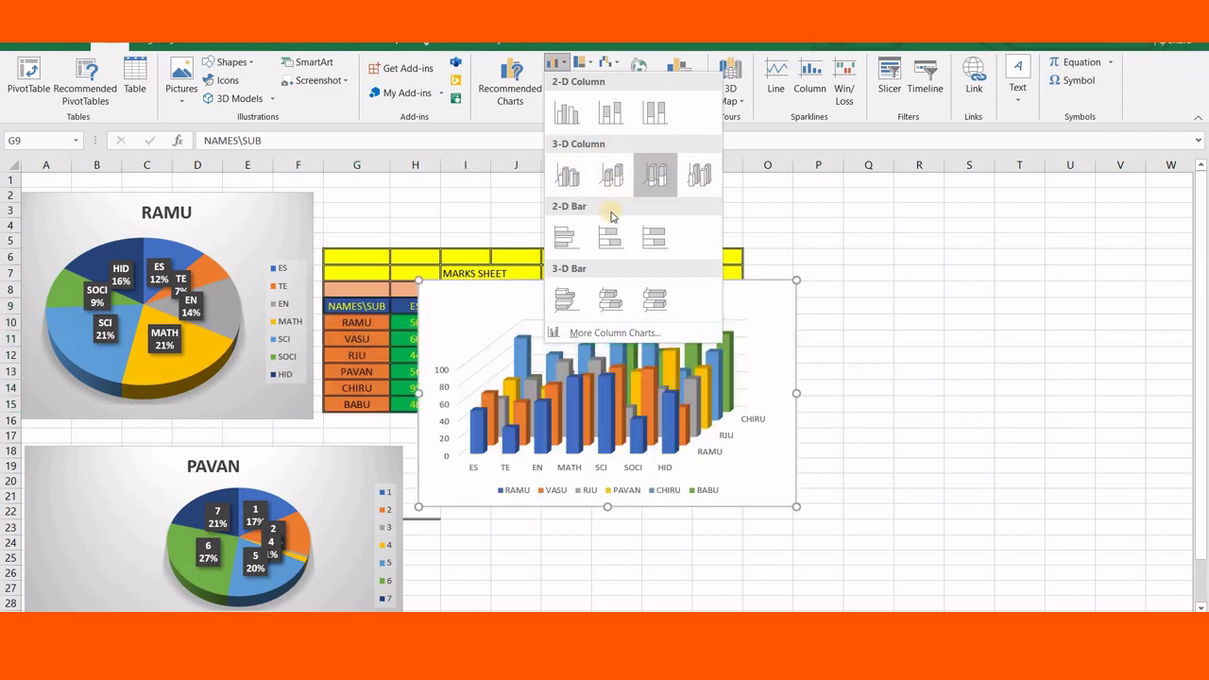
click(568, 114)
drag(761, 369, 1040, 245)
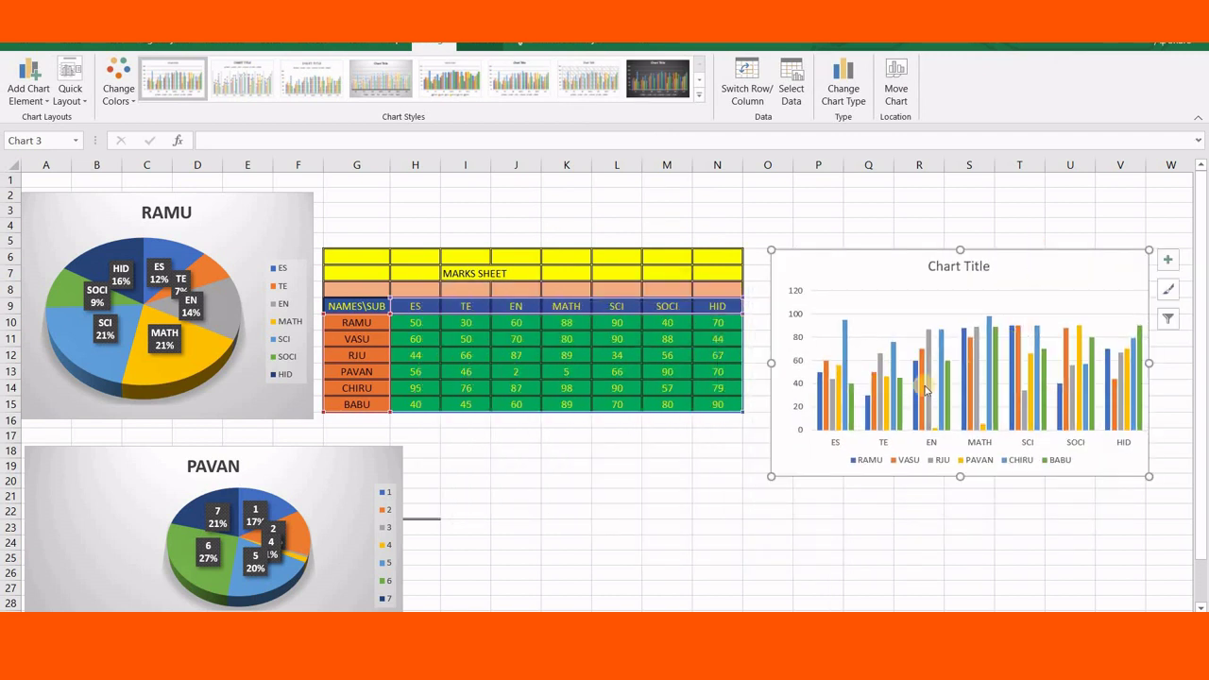
click(996, 501)
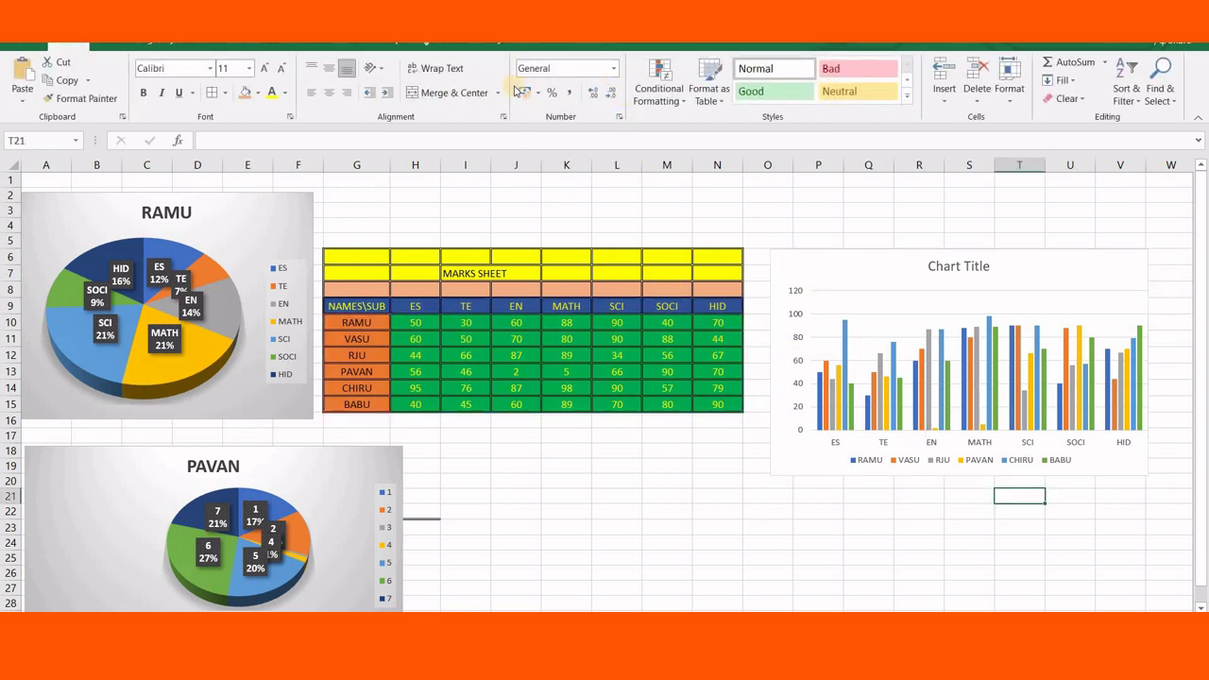
drag(370, 307, 710, 401)
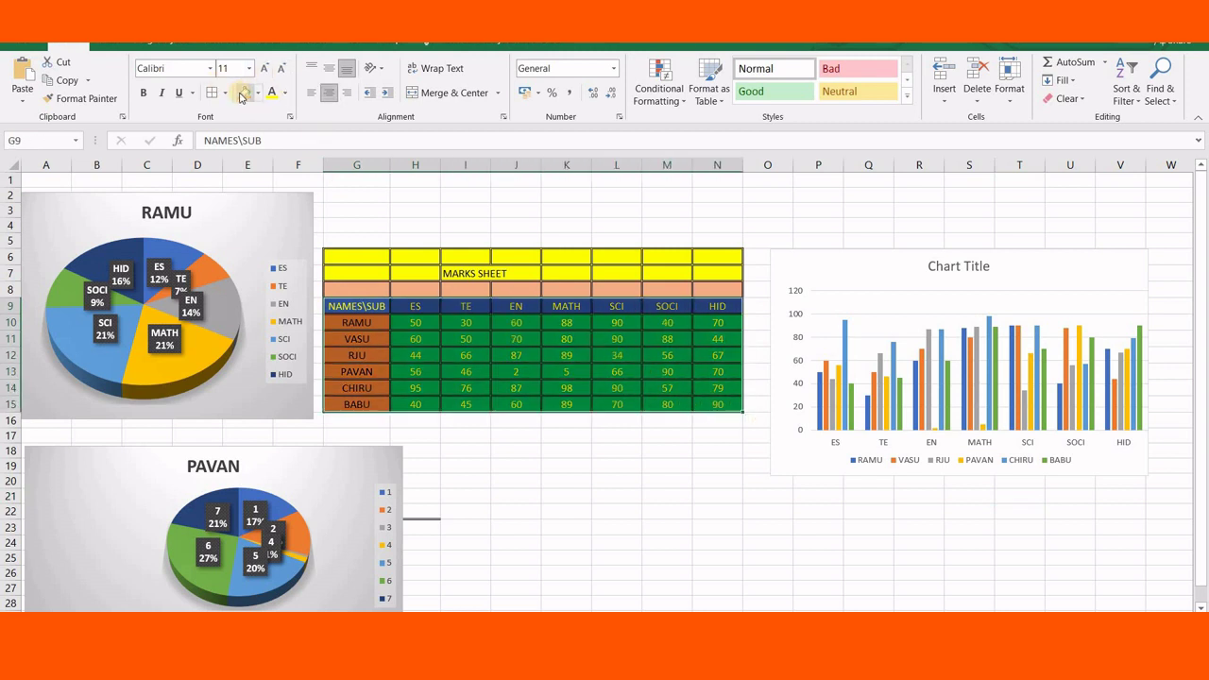
Insert a 100% stacked line chart with markers from G9:M15 and place it below the marks table.
click(118, 45)
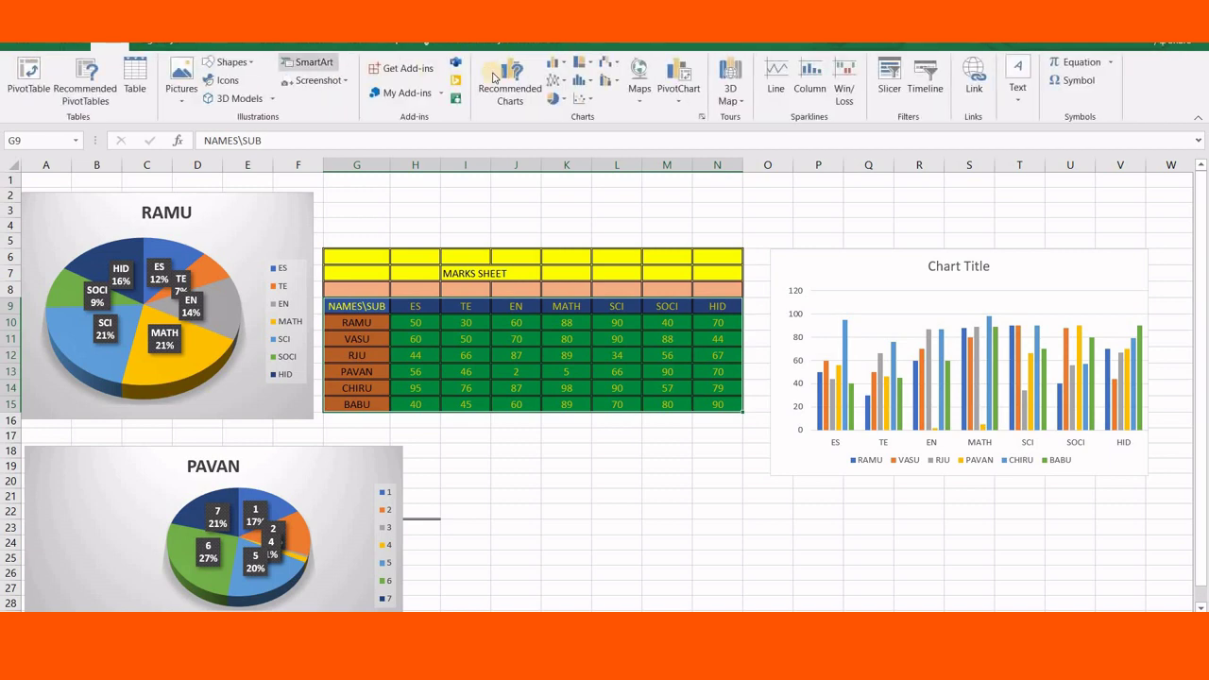
click(555, 80)
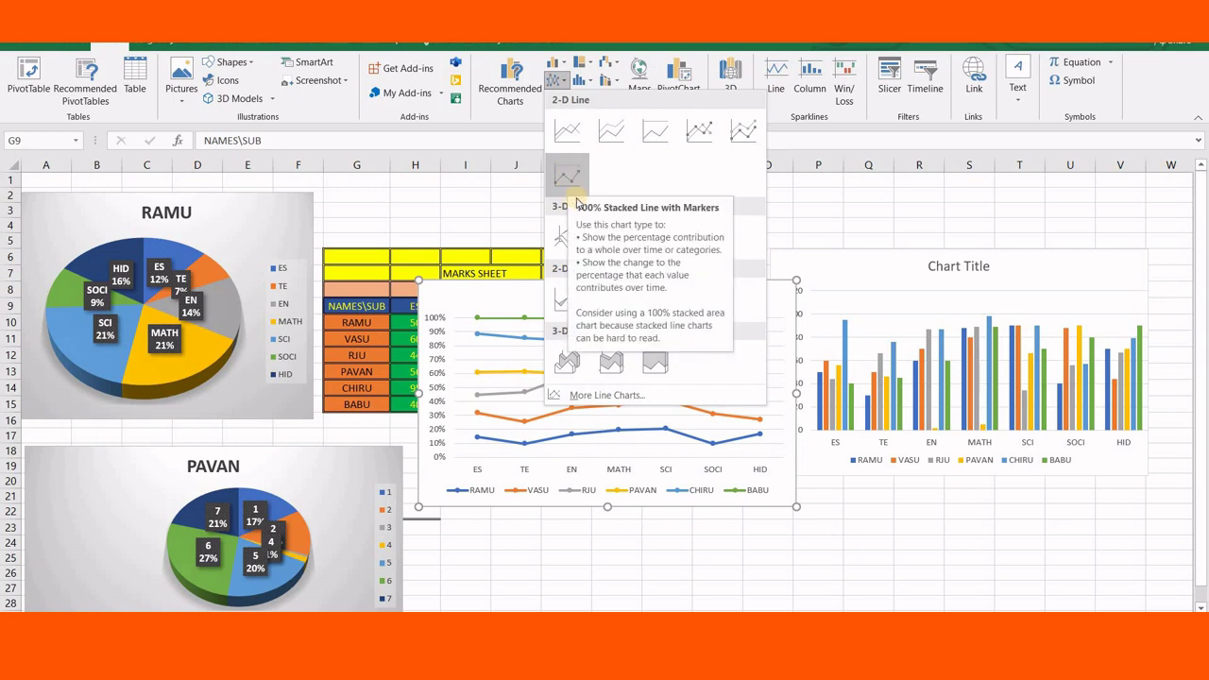
click(567, 167)
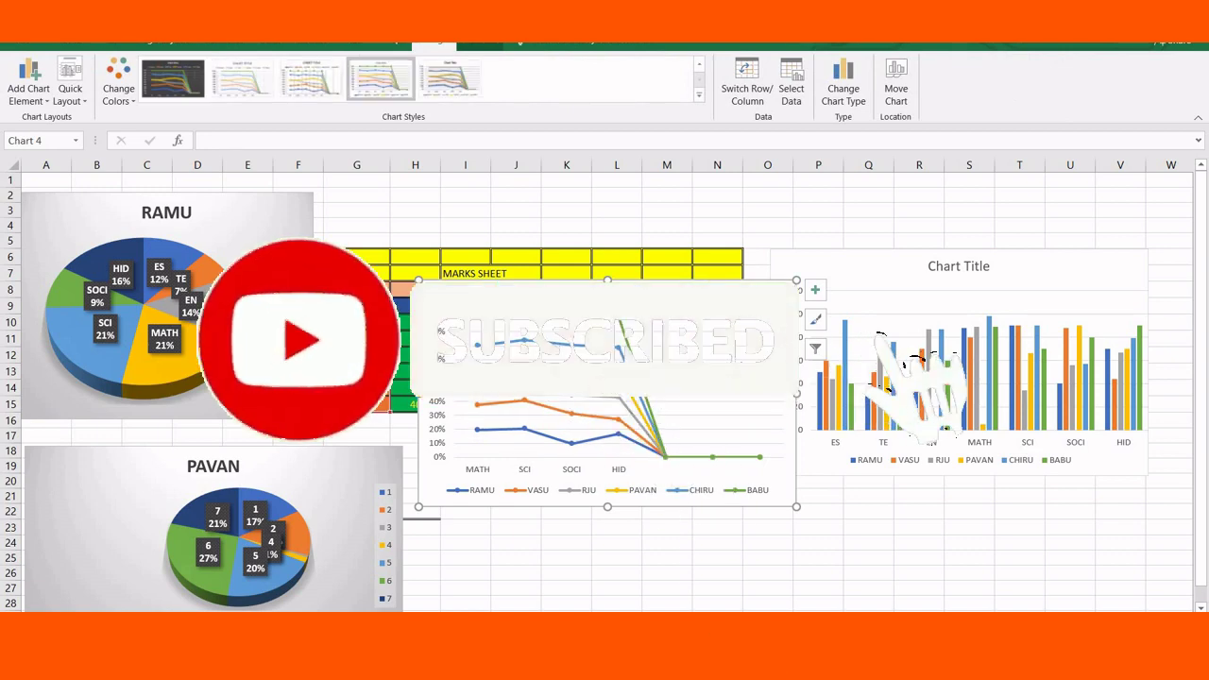
drag(717, 297, 722, 425)
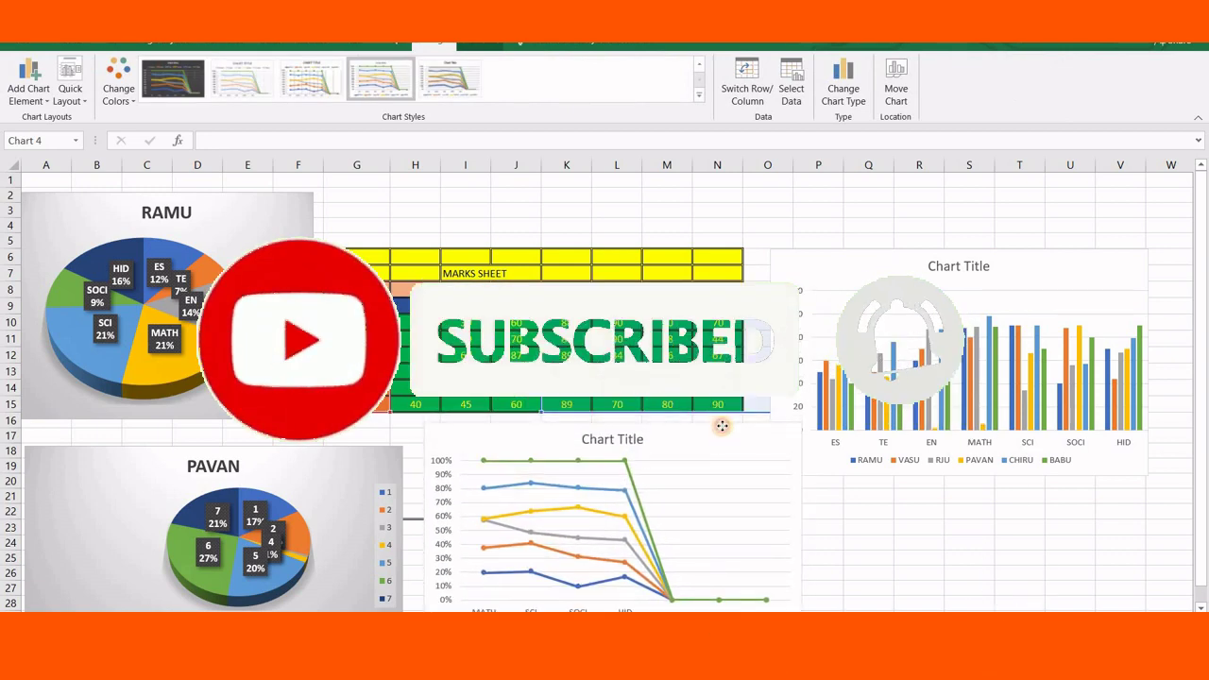
click(920, 527)
click(929, 423)
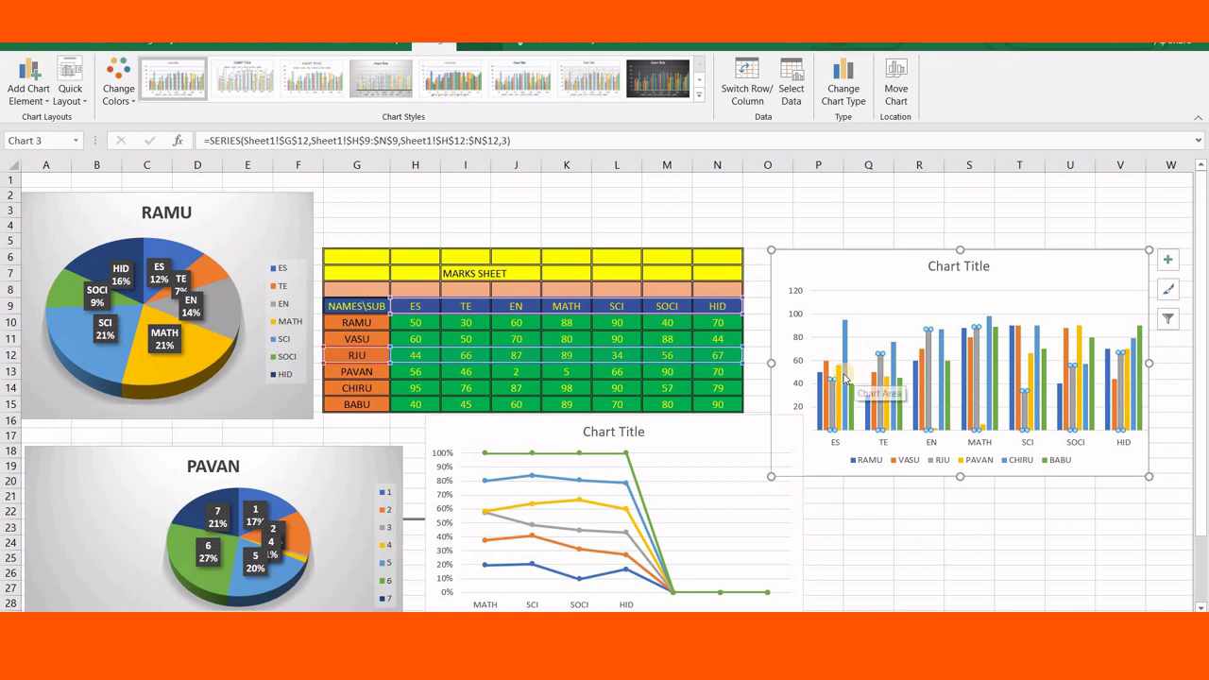
Apply the last, dark chart style to the clustered column chart of students' marks.
click(660, 83)
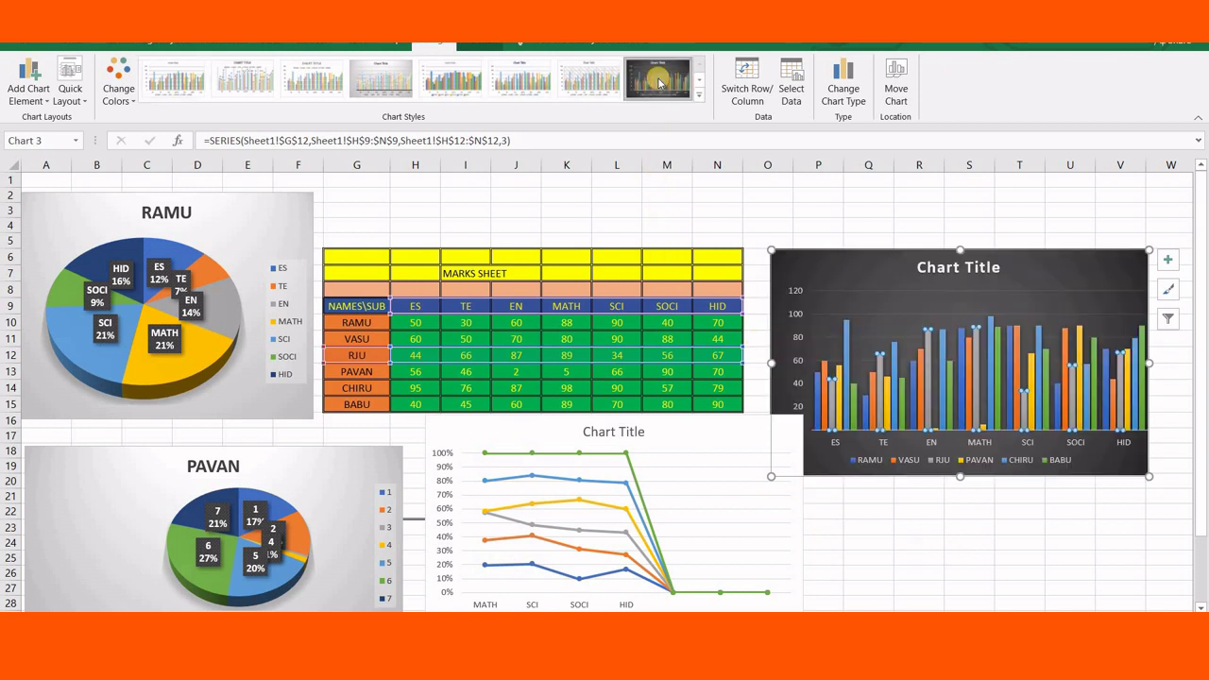
click(888, 577)
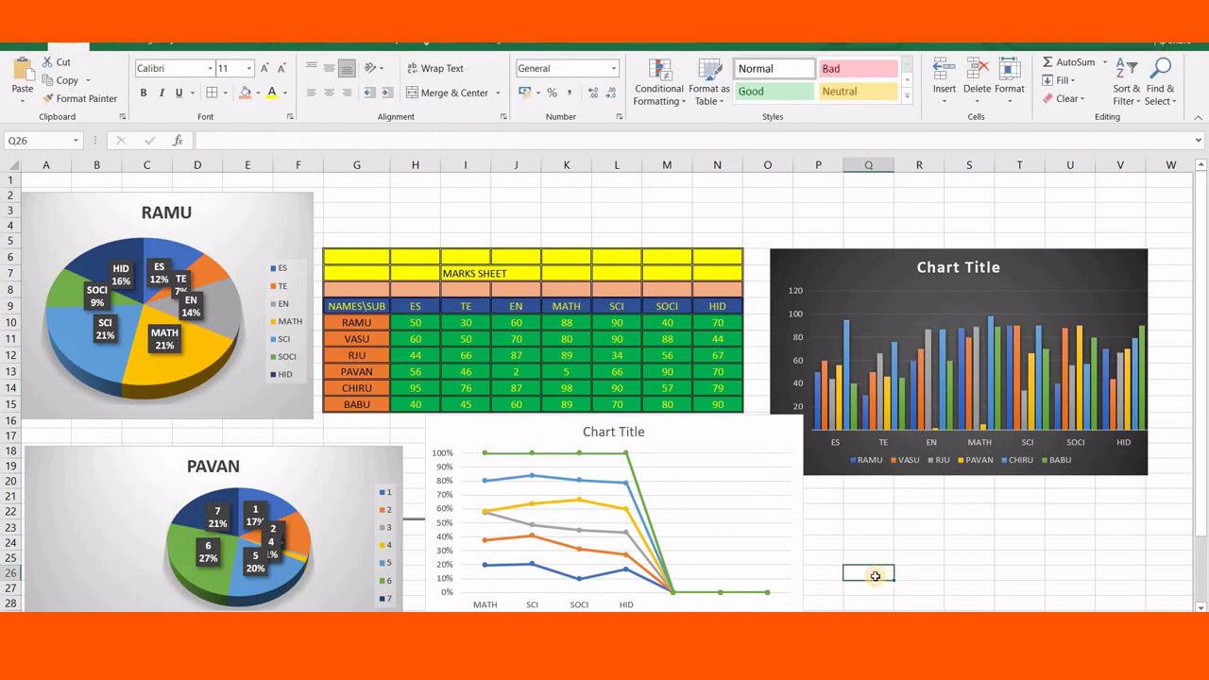